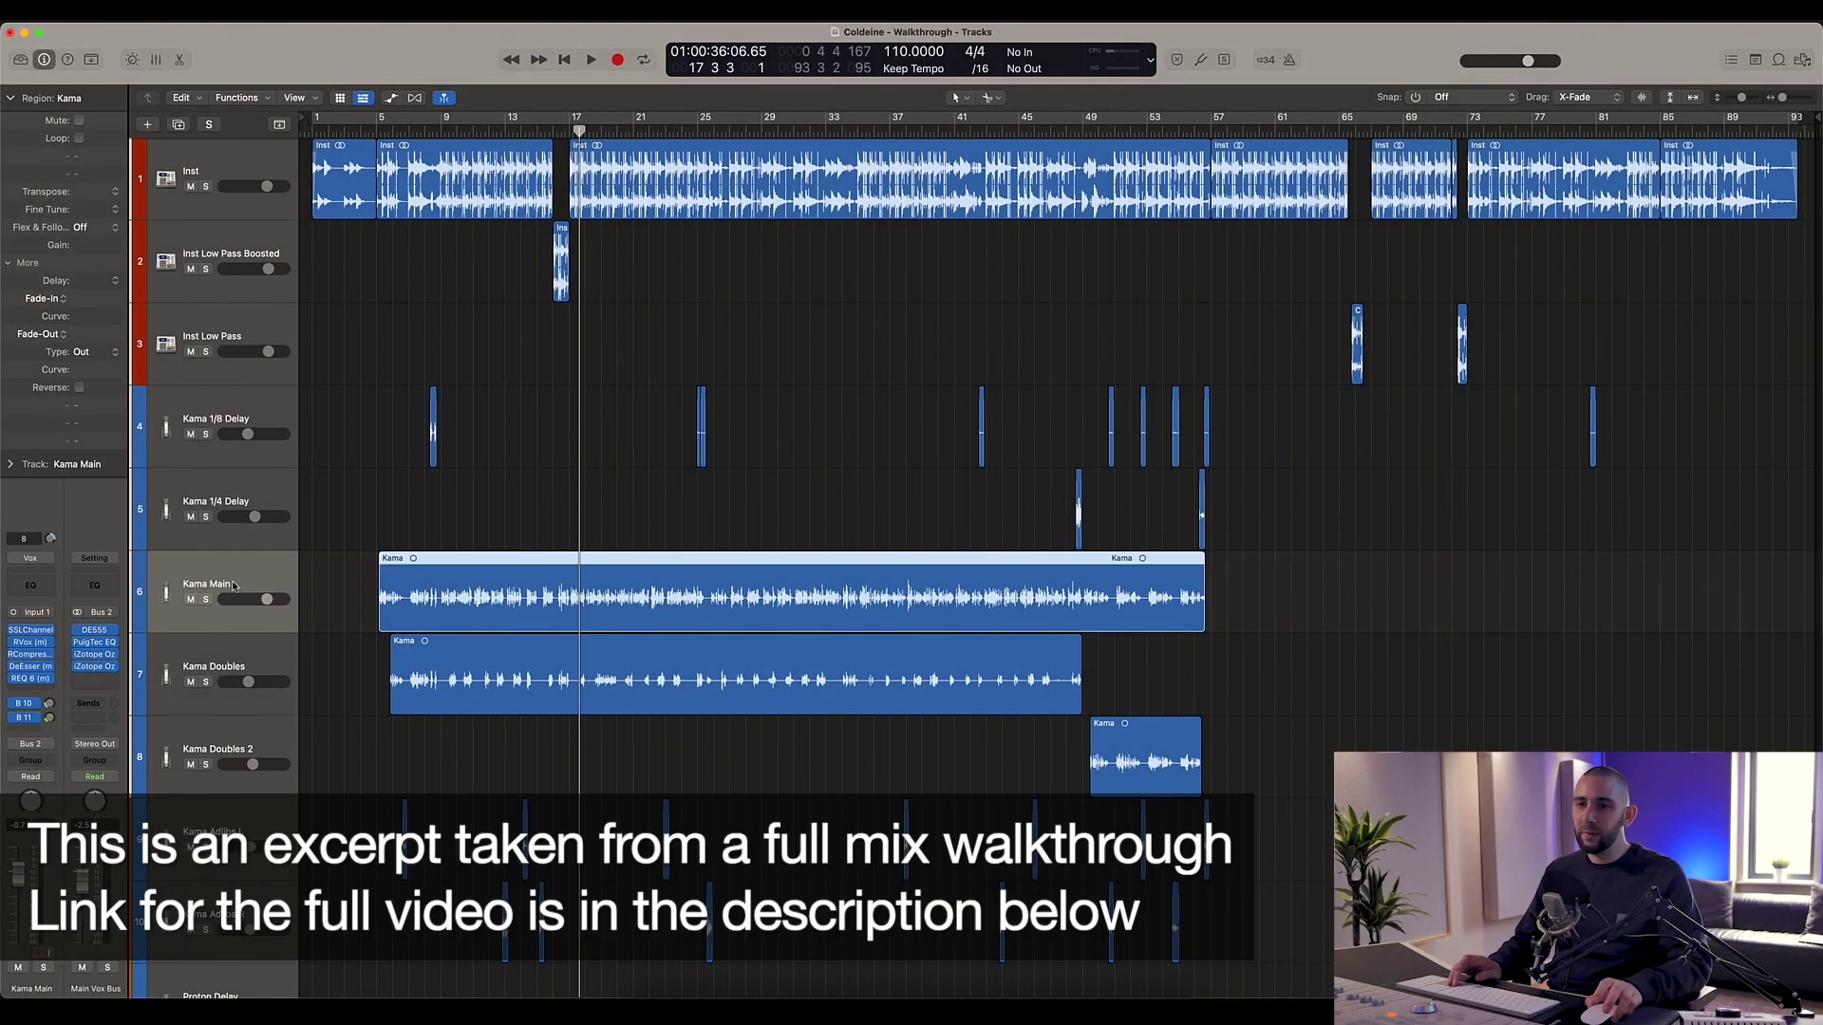
Step: Mute the Kama doubles and delay tracks so only Kama Main sounds
{"action": "left_click_drag", "start_coordinate": [191, 682], "coordinate": [197, 933]}
{"action": "left_click_drag", "start_coordinate": [190, 519], "coordinate": [191, 435]}
{"action": "scroll", "coordinate": [189, 436], "scroll_direction": "down", "scroll_amount": 2}
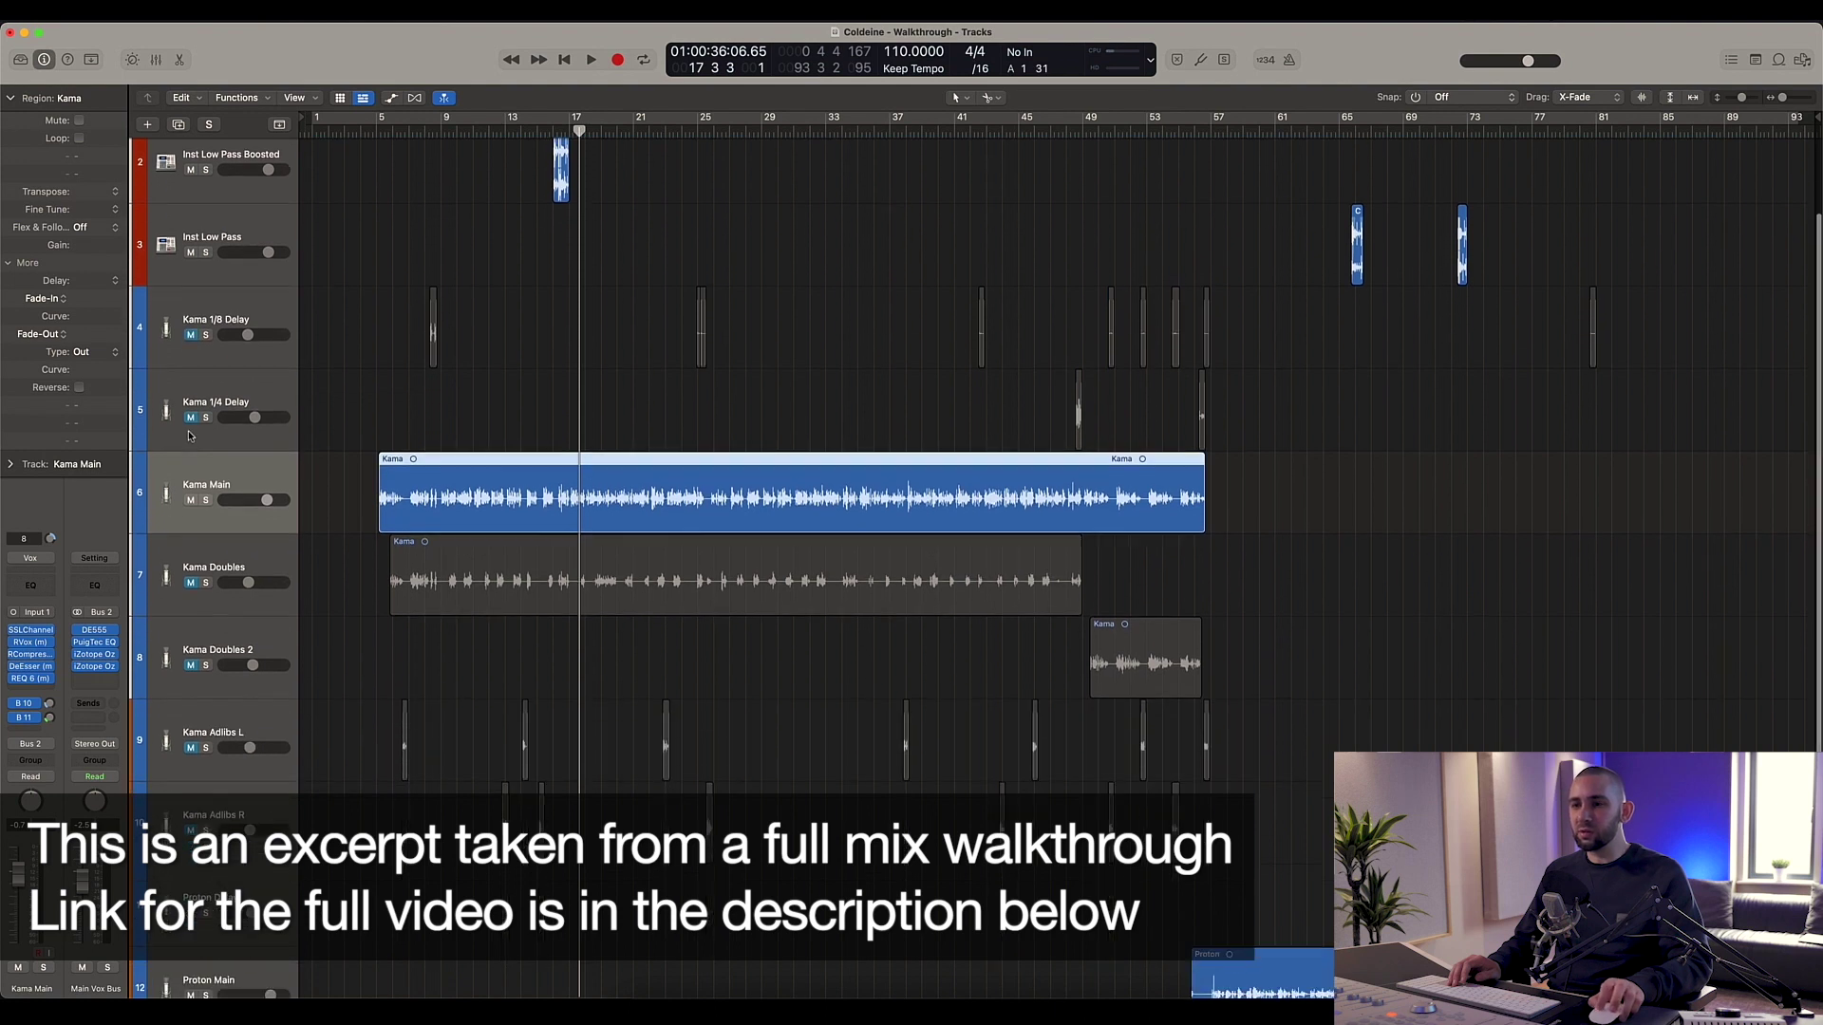
Step: Play Kama Main alone from bar 7, then open its SSLChannel plug-in
{"action": "key", "text": "comma"}
{"action": "key", "text": "comma"}
{"action": "key", "text": "comma"}
{"action": "key", "text": "comma"}
{"action": "key", "text": "comma"}
{"action": "key", "text": "comma"}
{"action": "key", "text": "comma"}
{"action": "key", "text": "comma"}
{"action": "key", "text": "comma"}
{"action": "key", "text": "comma"}
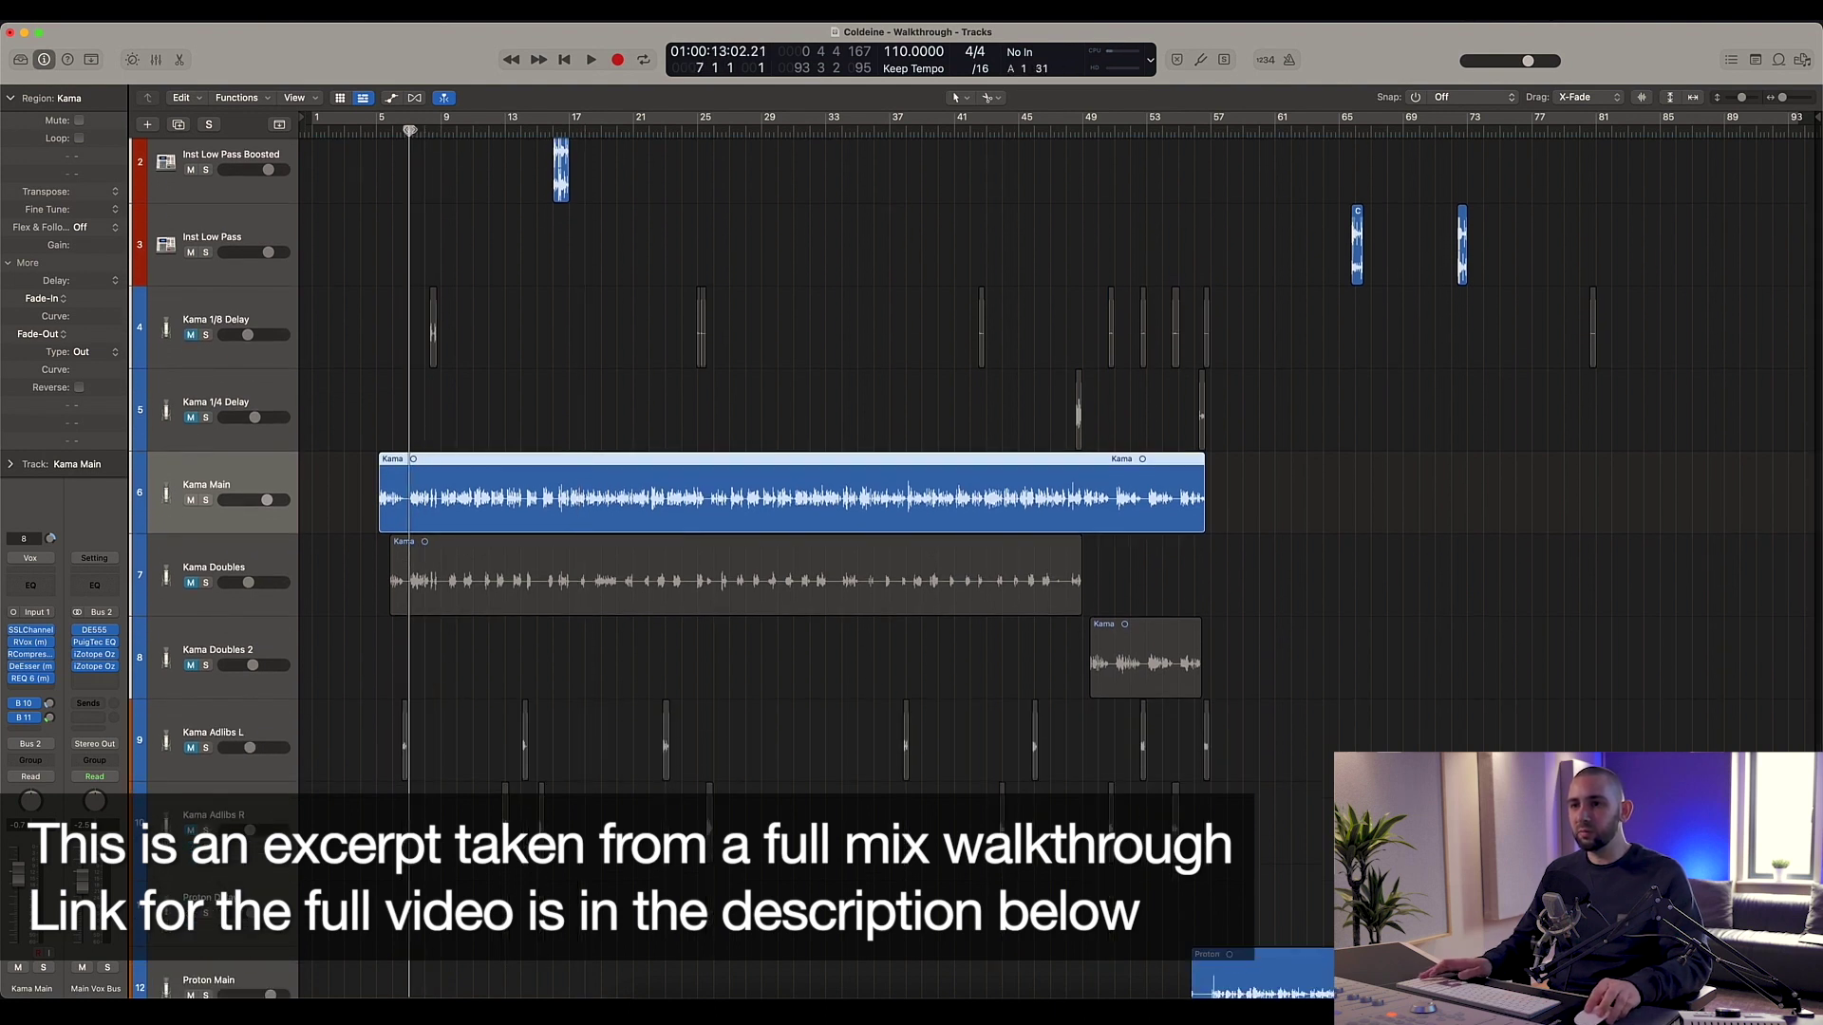
{"action": "key", "text": "space"}
{"action": "scroll", "coordinate": [527, 287], "scroll_direction": "up", "scroll_amount": 1}
{"action": "scroll", "coordinate": [527, 286], "scroll_direction": "up", "scroll_amount": 2}
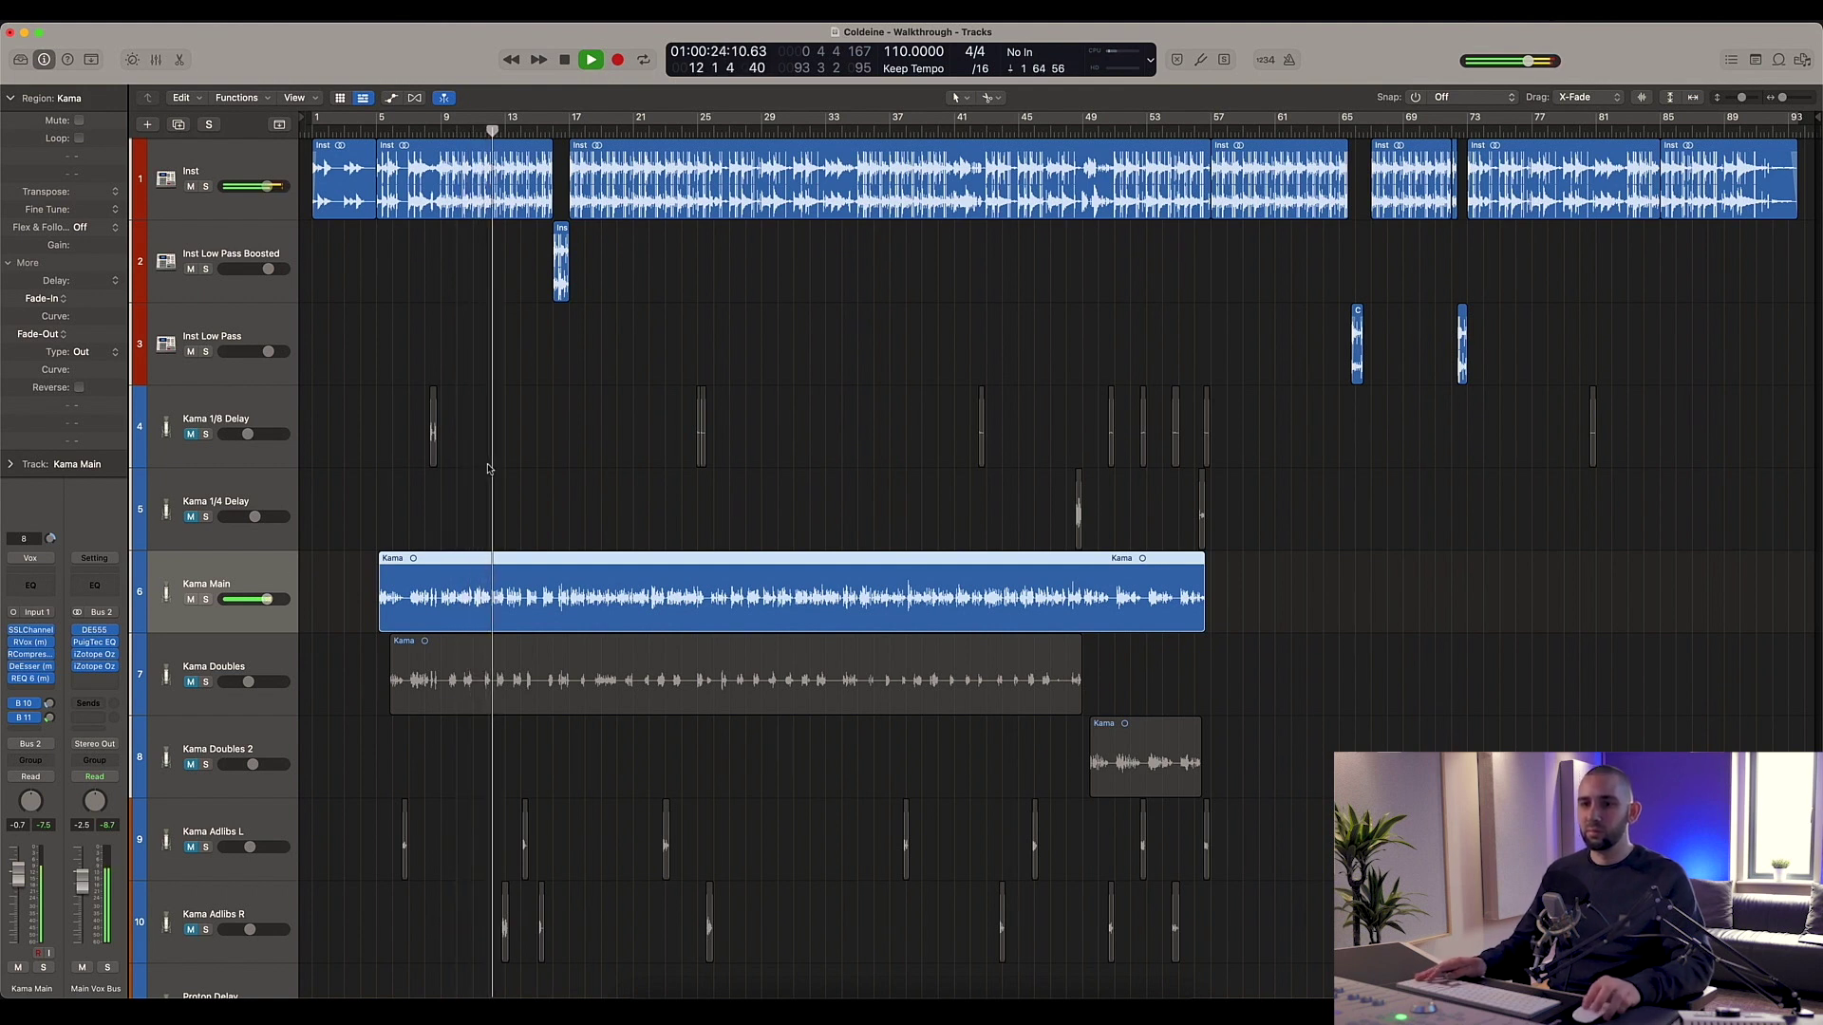
{"action": "key", "text": "space"}
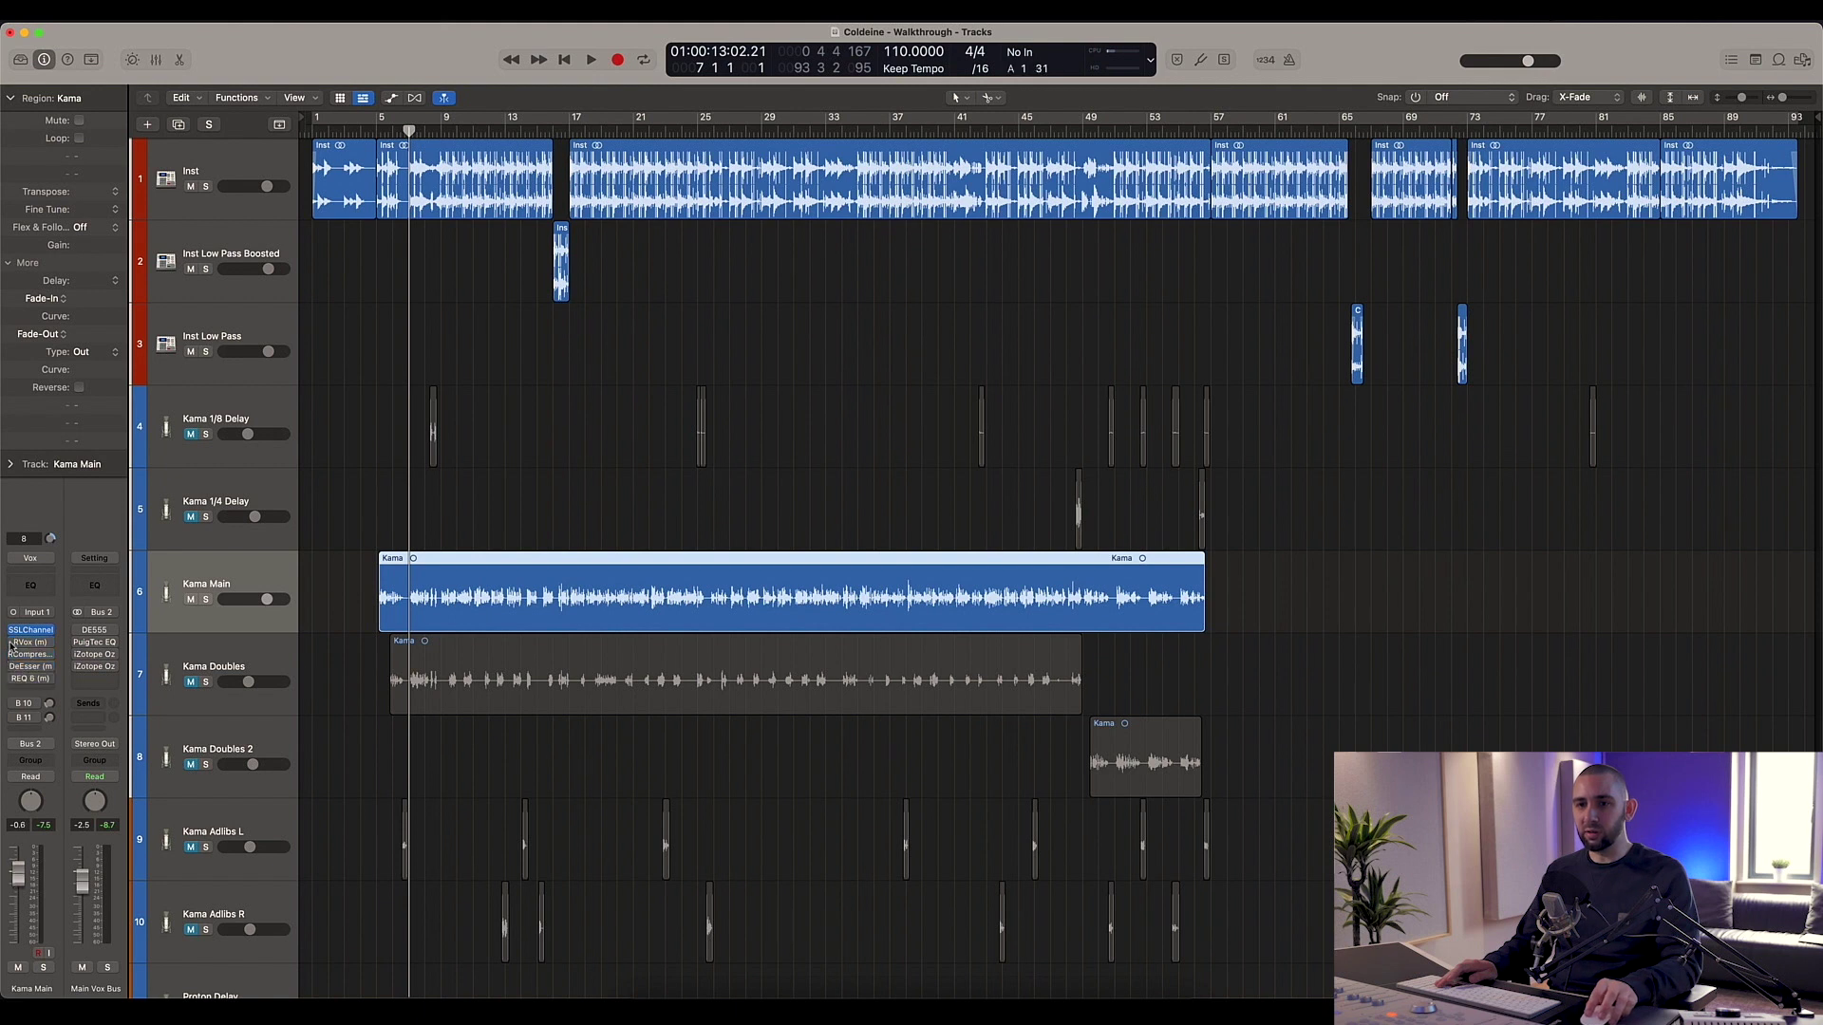
{"action": "left_click", "coordinate": [31, 632]}
Step: Compare Kama Main with SSLChannel bypassed, then re-enable it and replay from bar 7
{"action": "left_click_drag", "start_coordinate": [675, 215], "coordinate": [568, 203]}
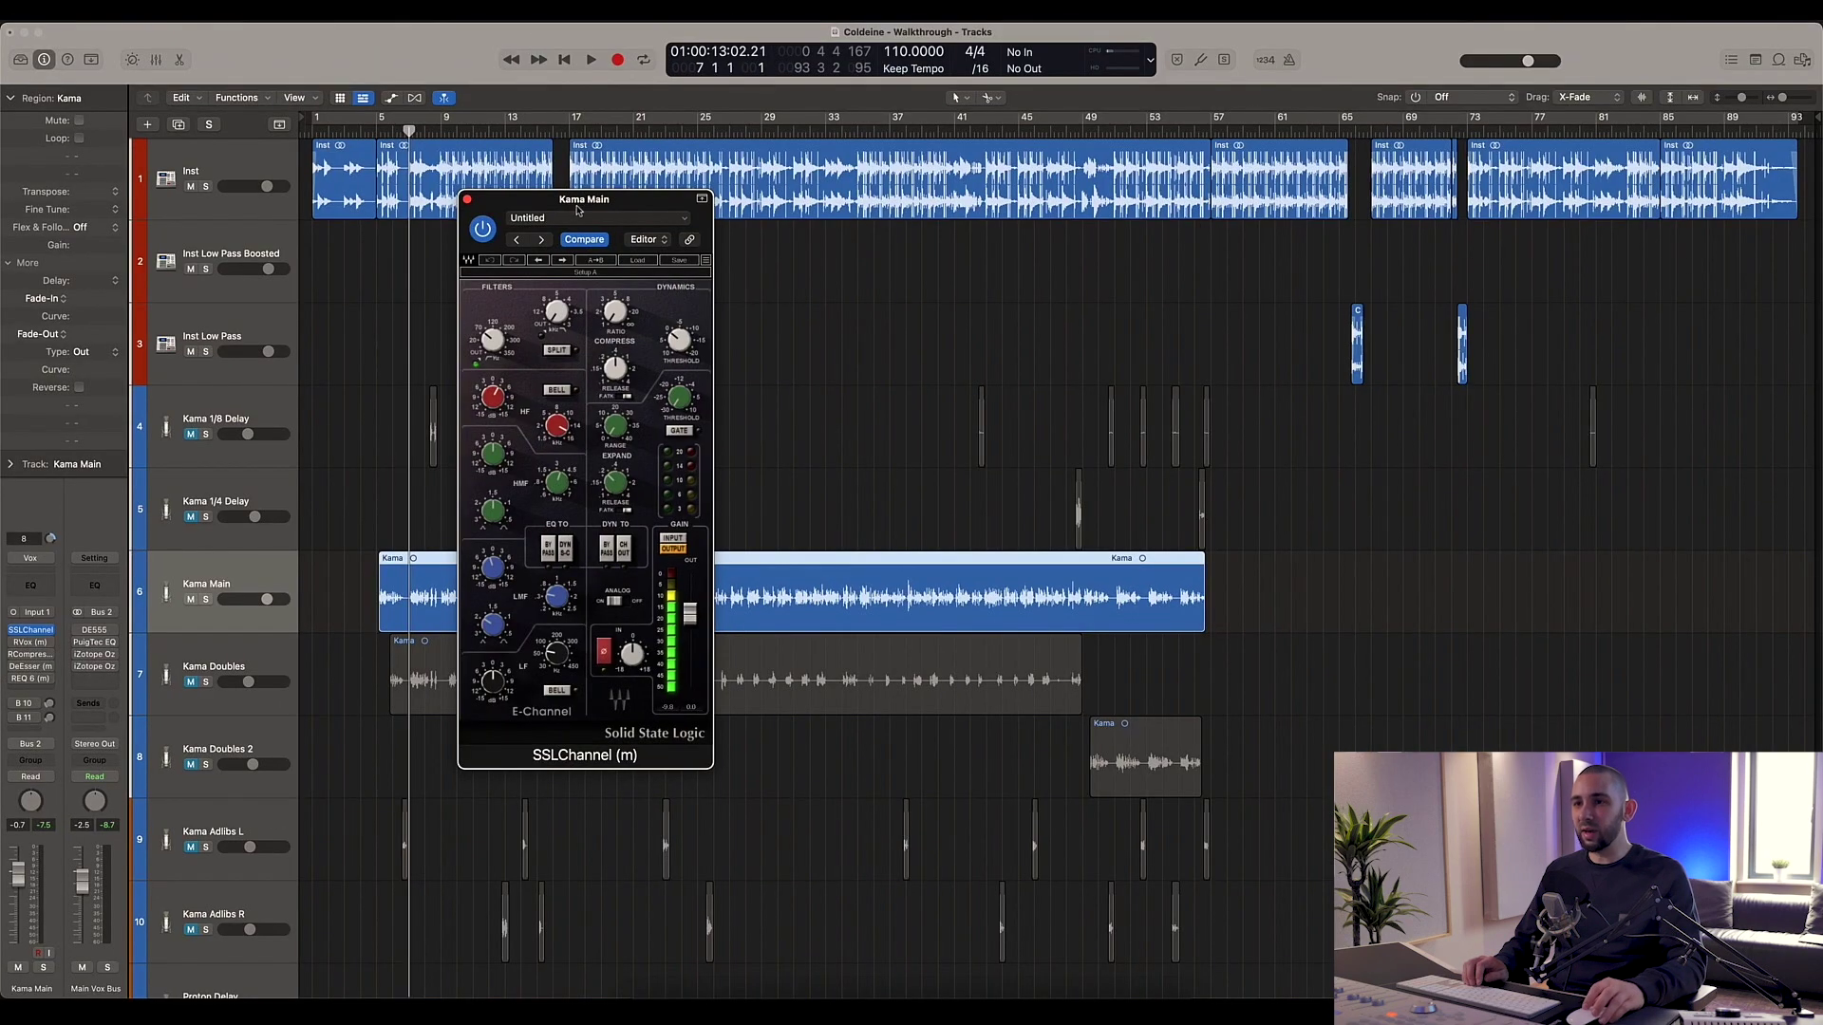
{"action": "left_click_drag", "start_coordinate": [576, 209], "coordinate": [622, 224]}
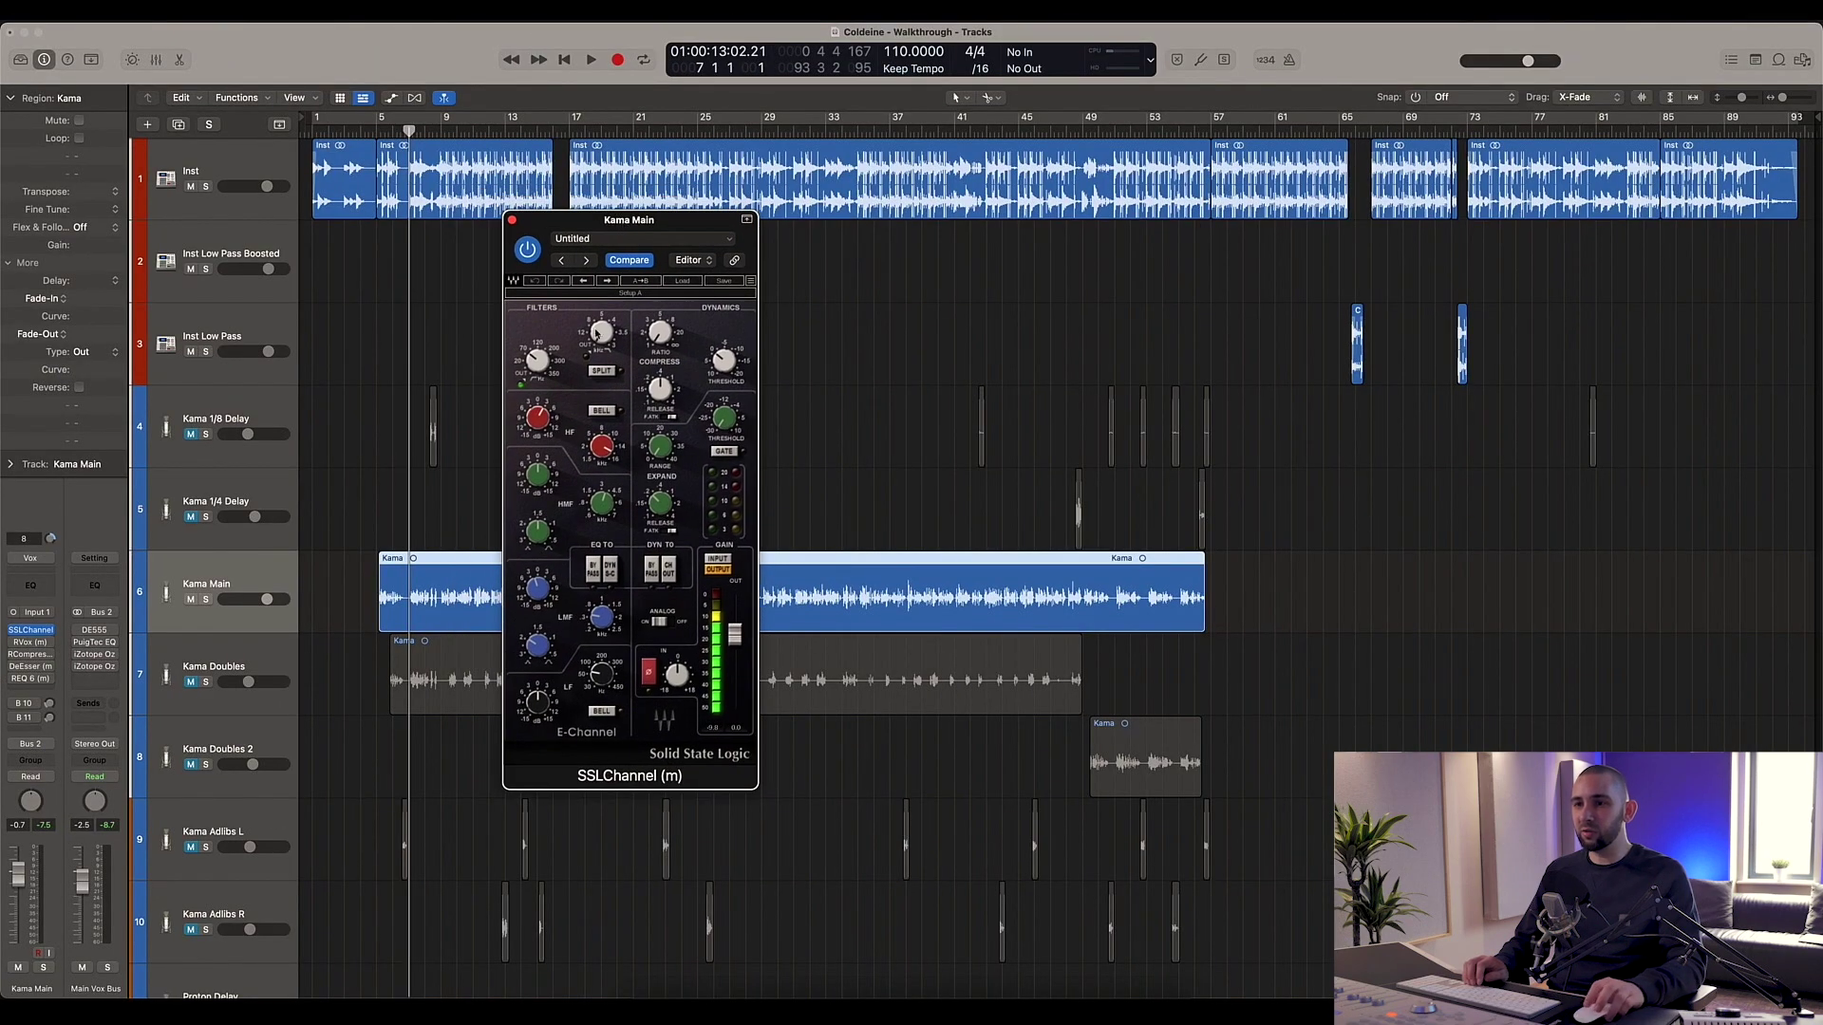
{"action": "mouse_move", "coordinate": [525, 424]}
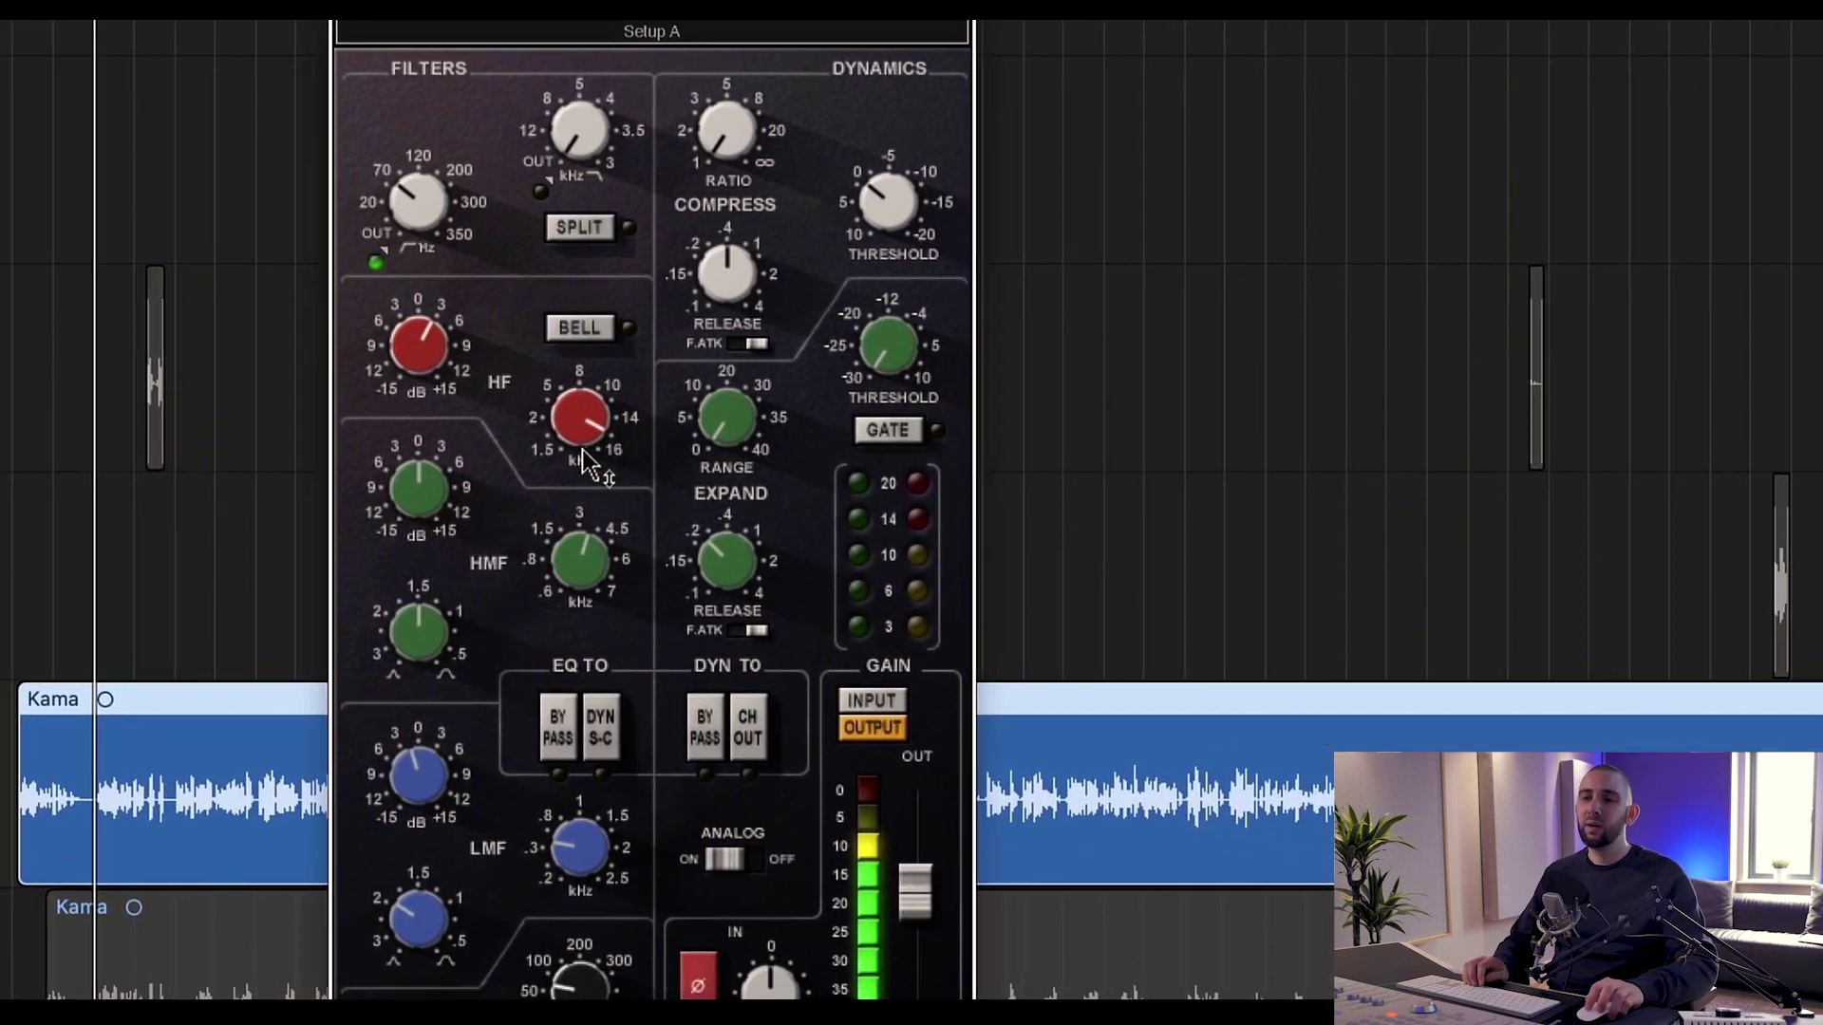
{"action": "mouse_move", "coordinate": [584, 460]}
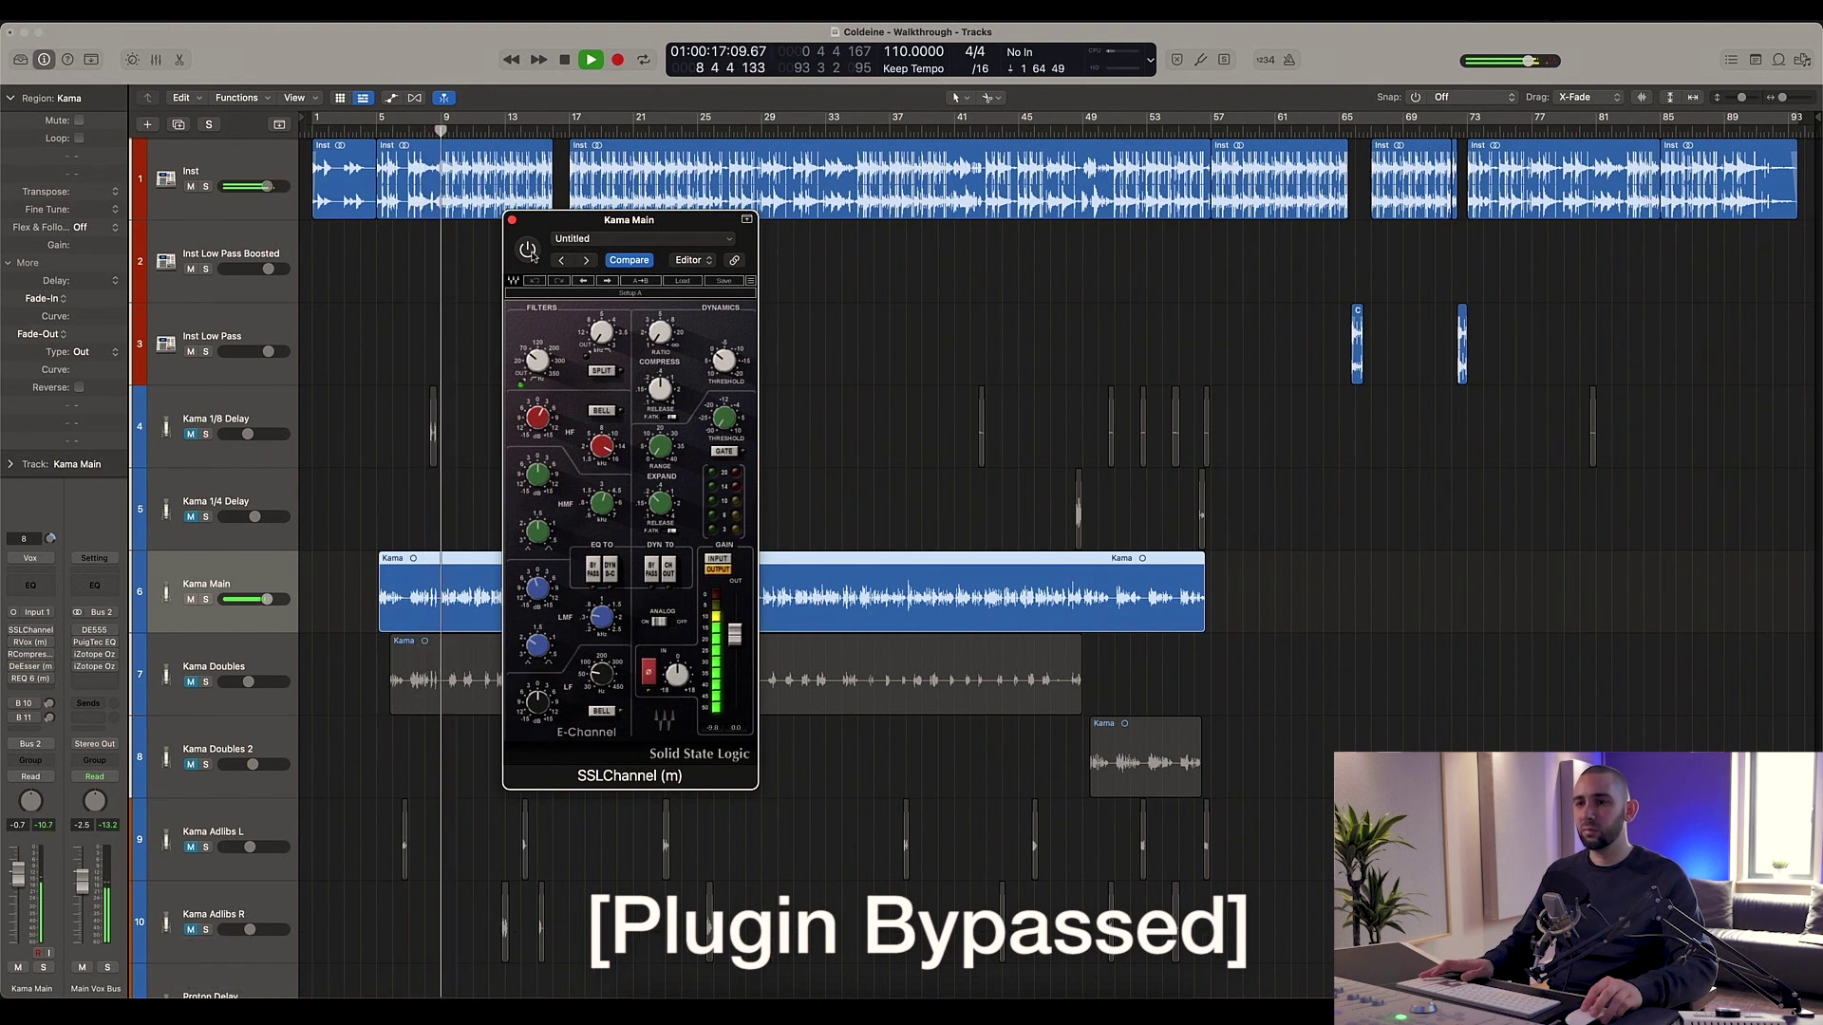
{"action": "left_click", "coordinate": [528, 250]}
{"action": "key", "text": "space"}
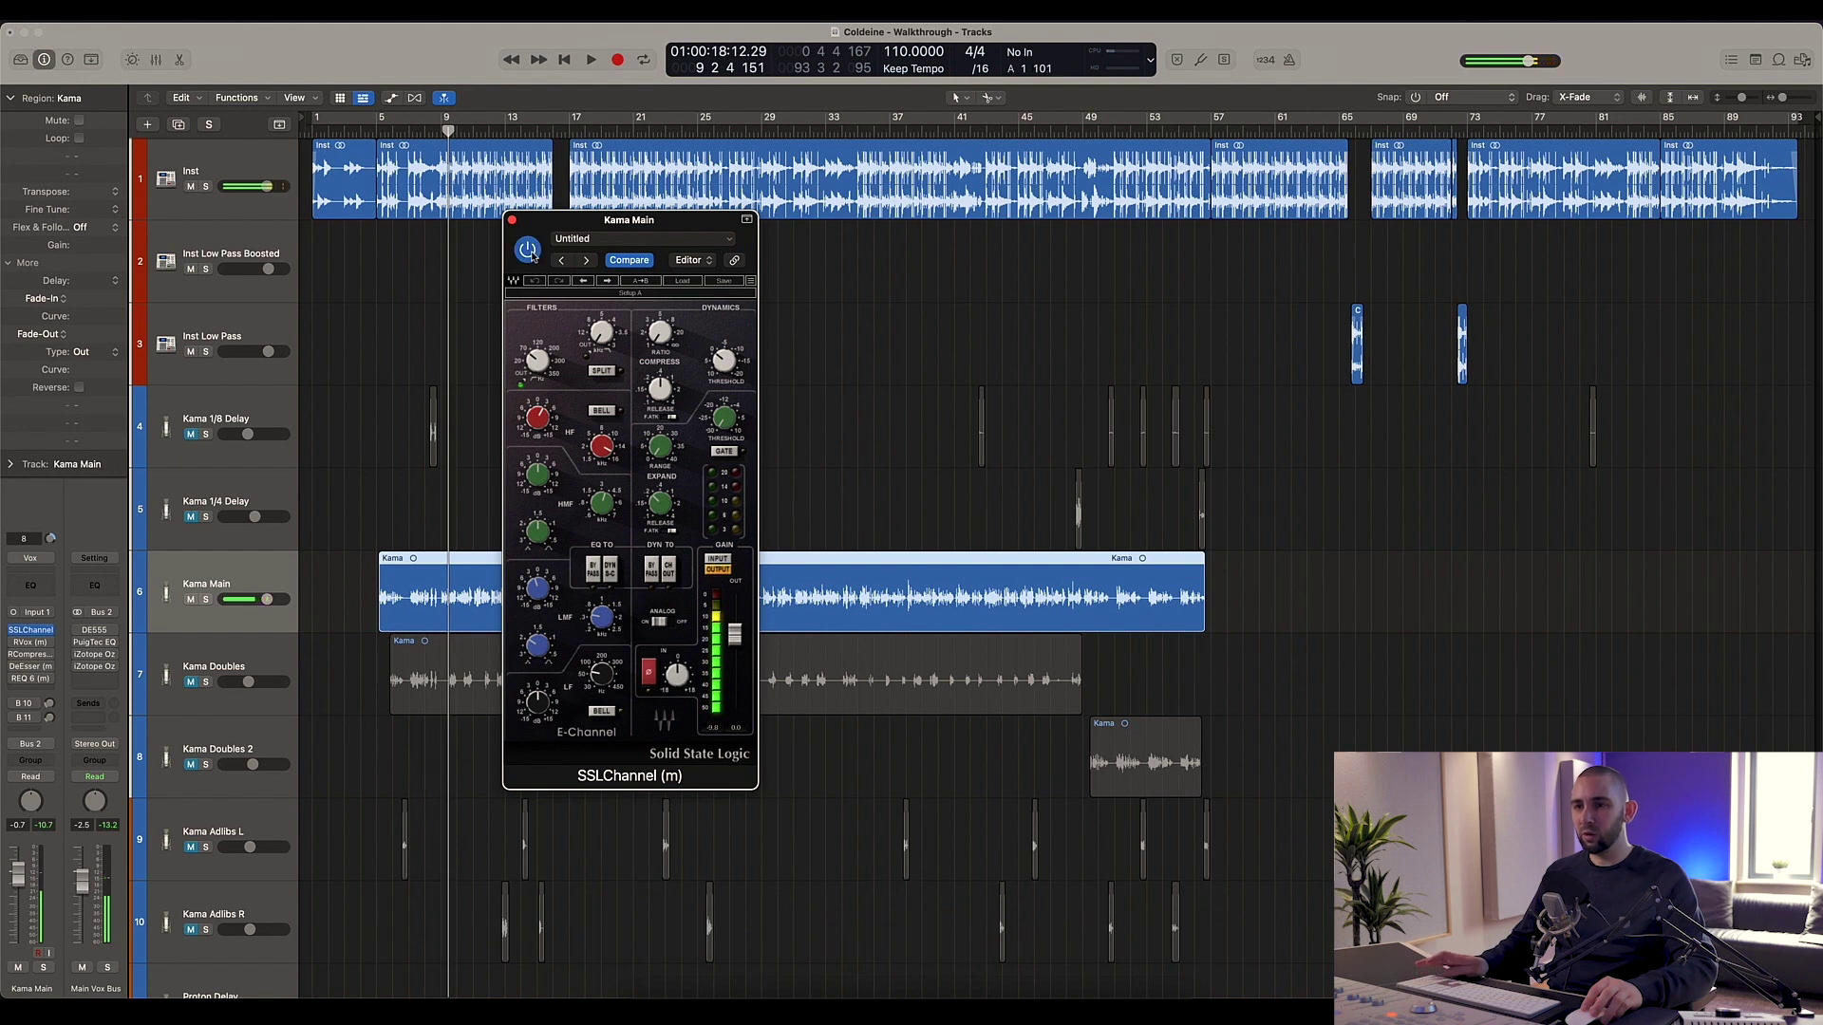
{"action": "key", "text": "space"}
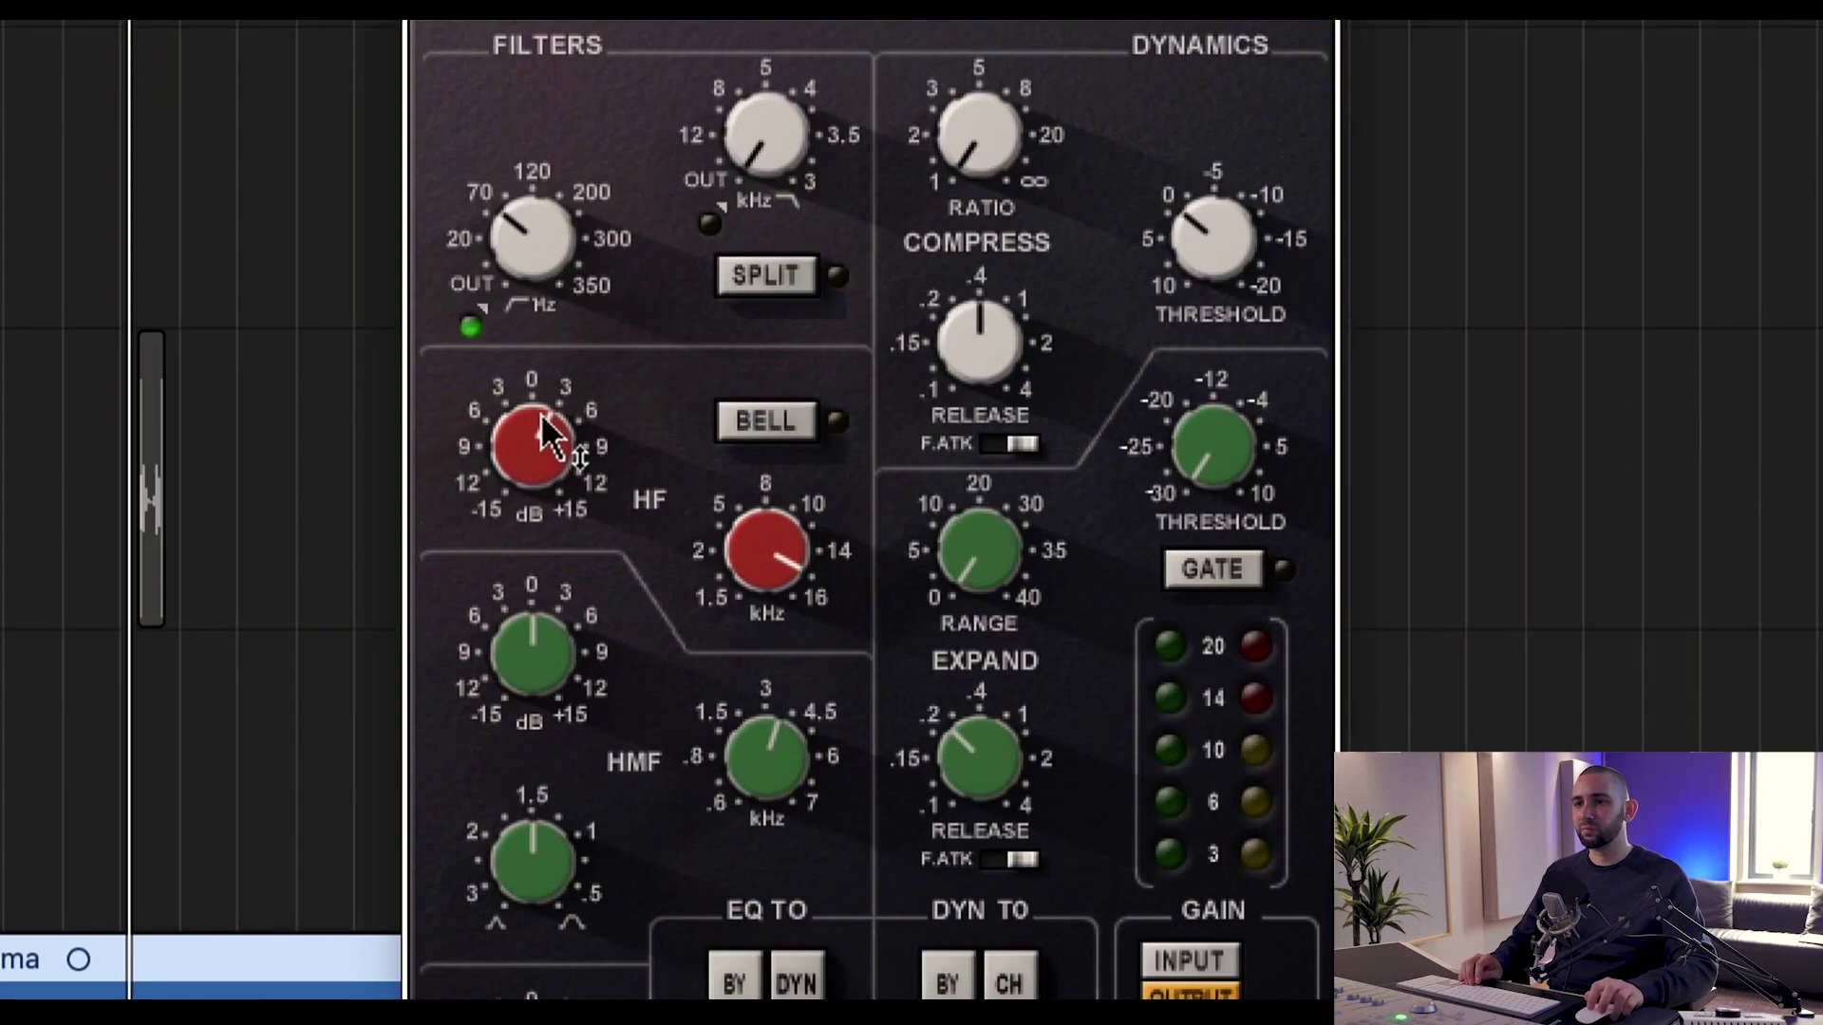
Step: Set the SSLChannel high-frequency gain to 3.7 and close the plug-in window
{"action": "left_click_drag", "start_coordinate": [537, 418], "coordinate": [537, 410]}
{"action": "left_click_drag", "start_coordinate": [528, 635], "coordinate": [528, 603]}
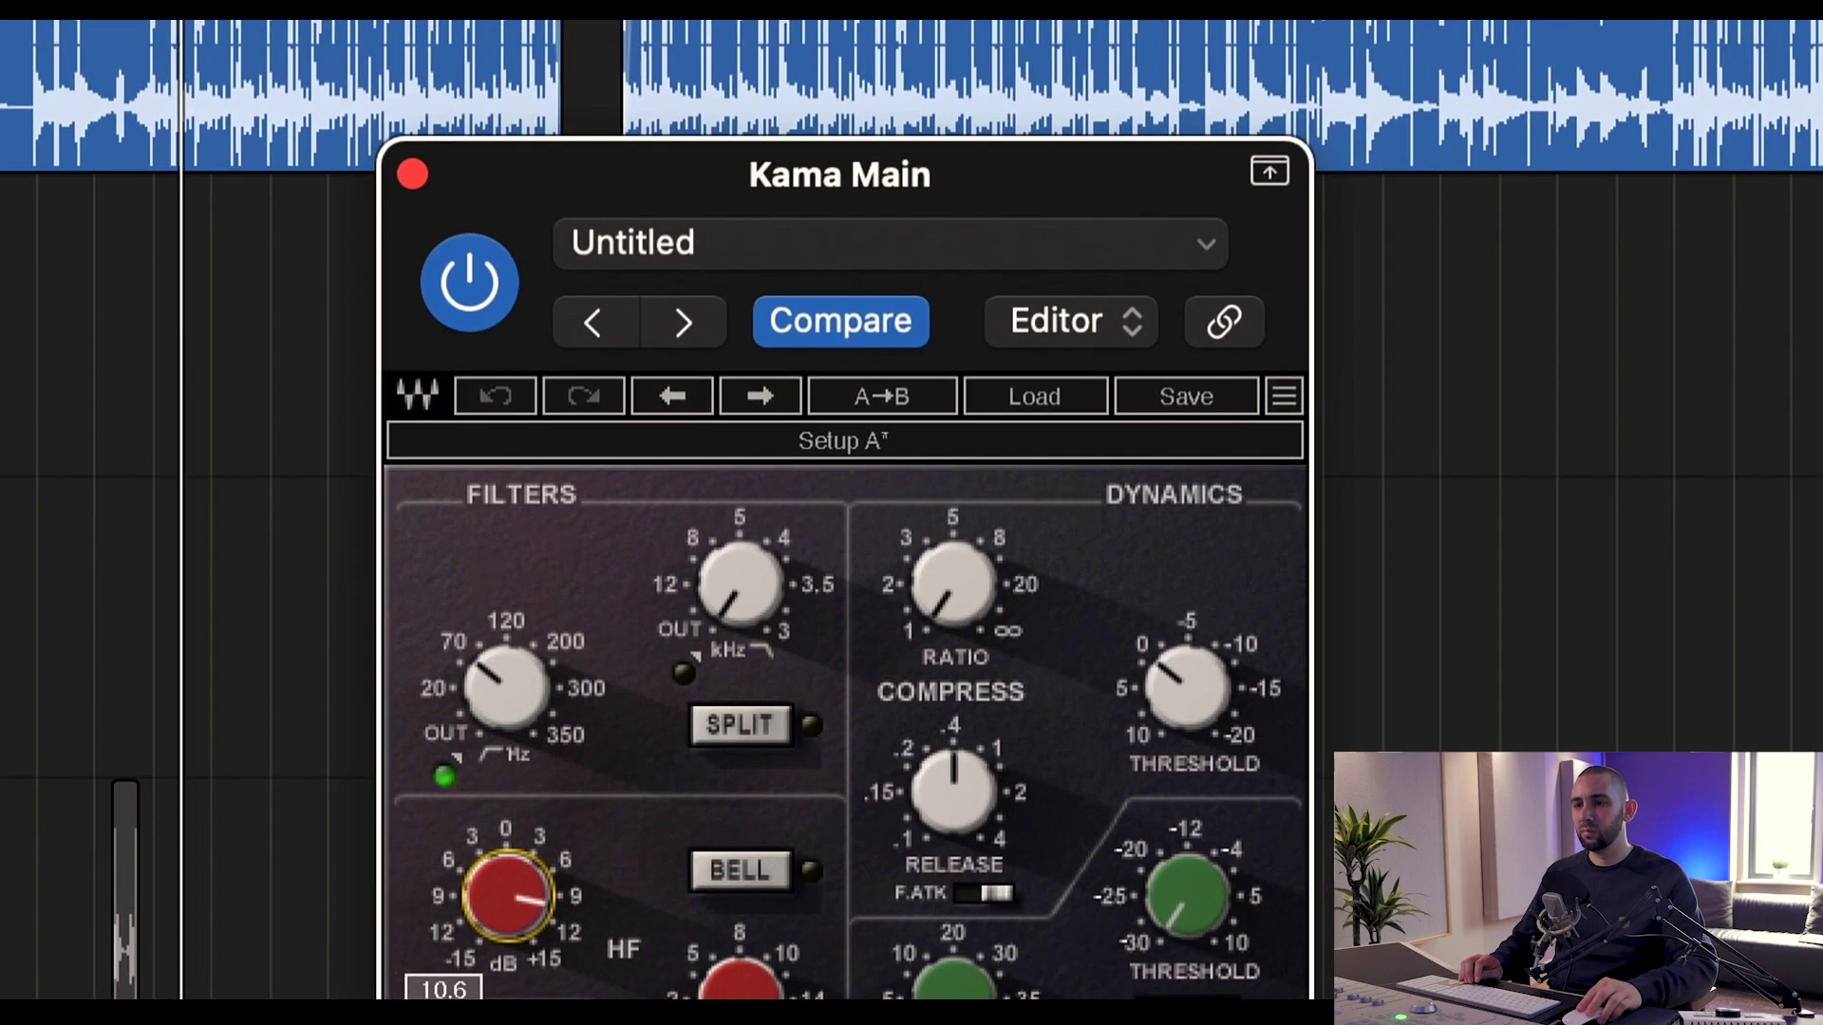
{"action": "left_click_drag", "start_coordinate": [508, 897], "coordinate": [508, 943]}
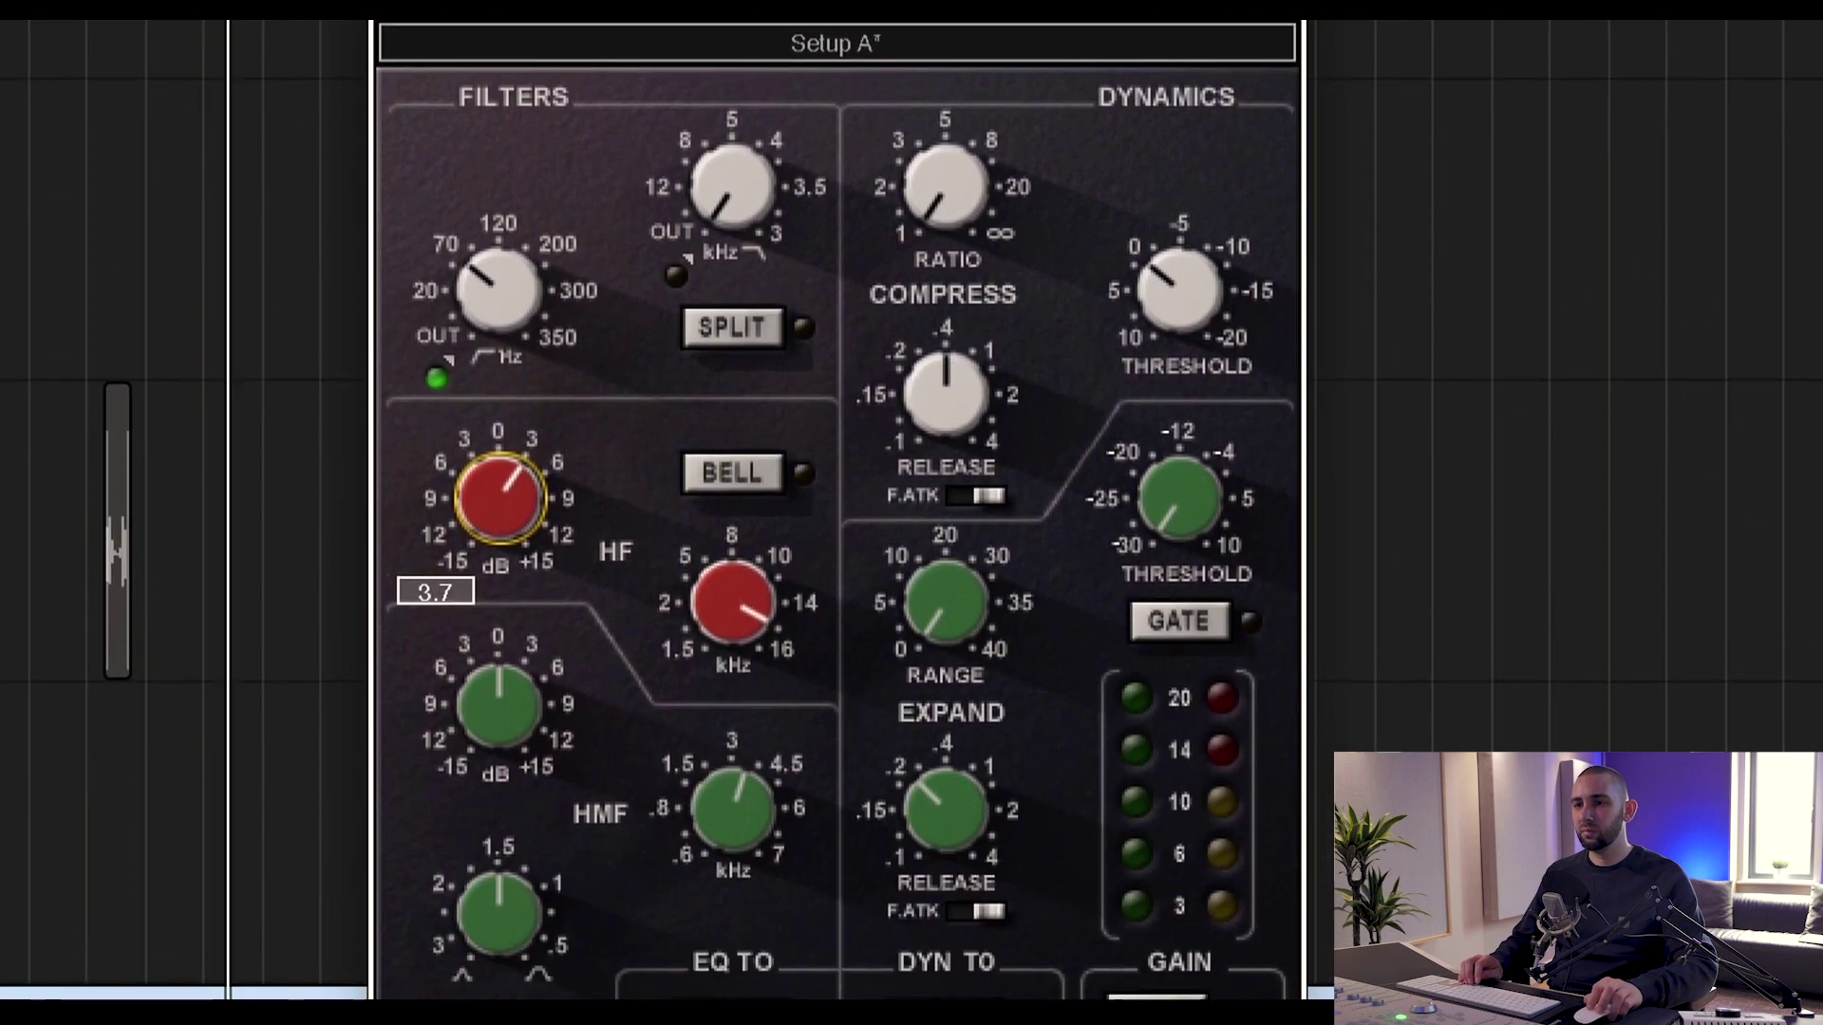
{"action": "key", "text": "super+w"}
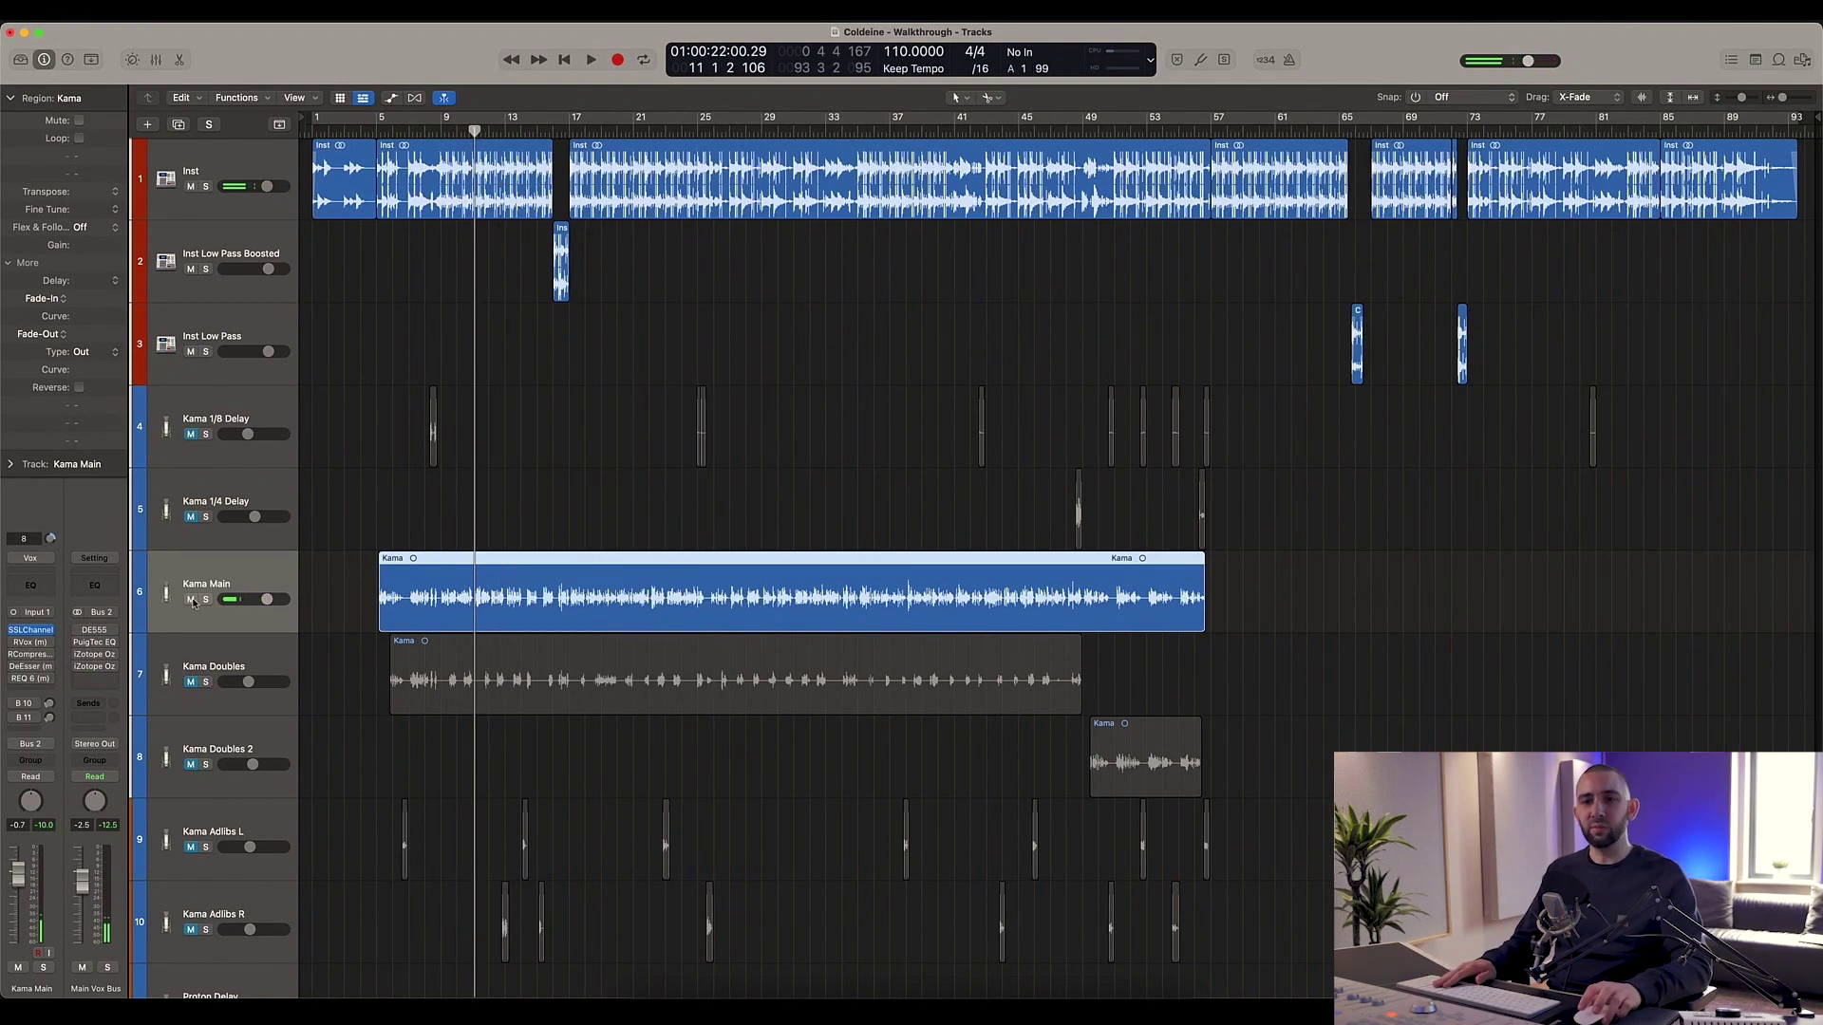
Step: Open RVox on Kama Main and compare it bypassed and active during playback
{"action": "left_click", "coordinate": [35, 645]}
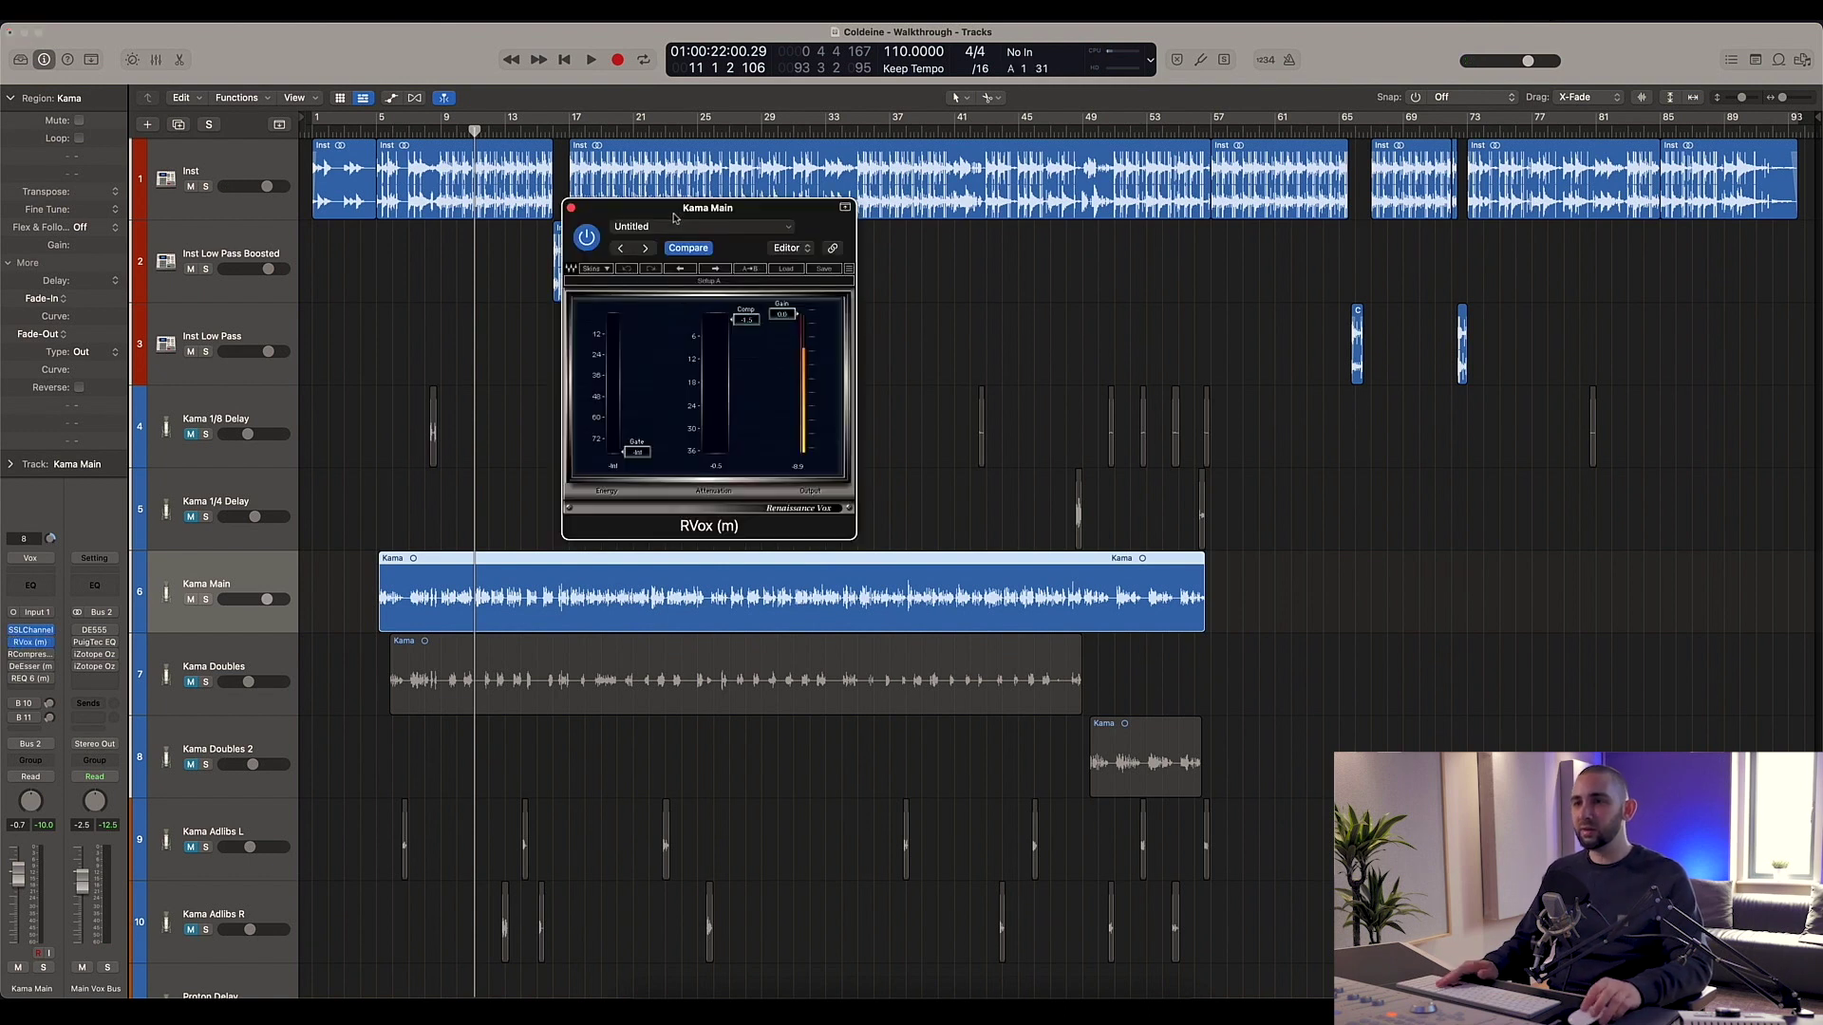
{"action": "left_click_drag", "start_coordinate": [674, 217], "coordinate": [740, 276]}
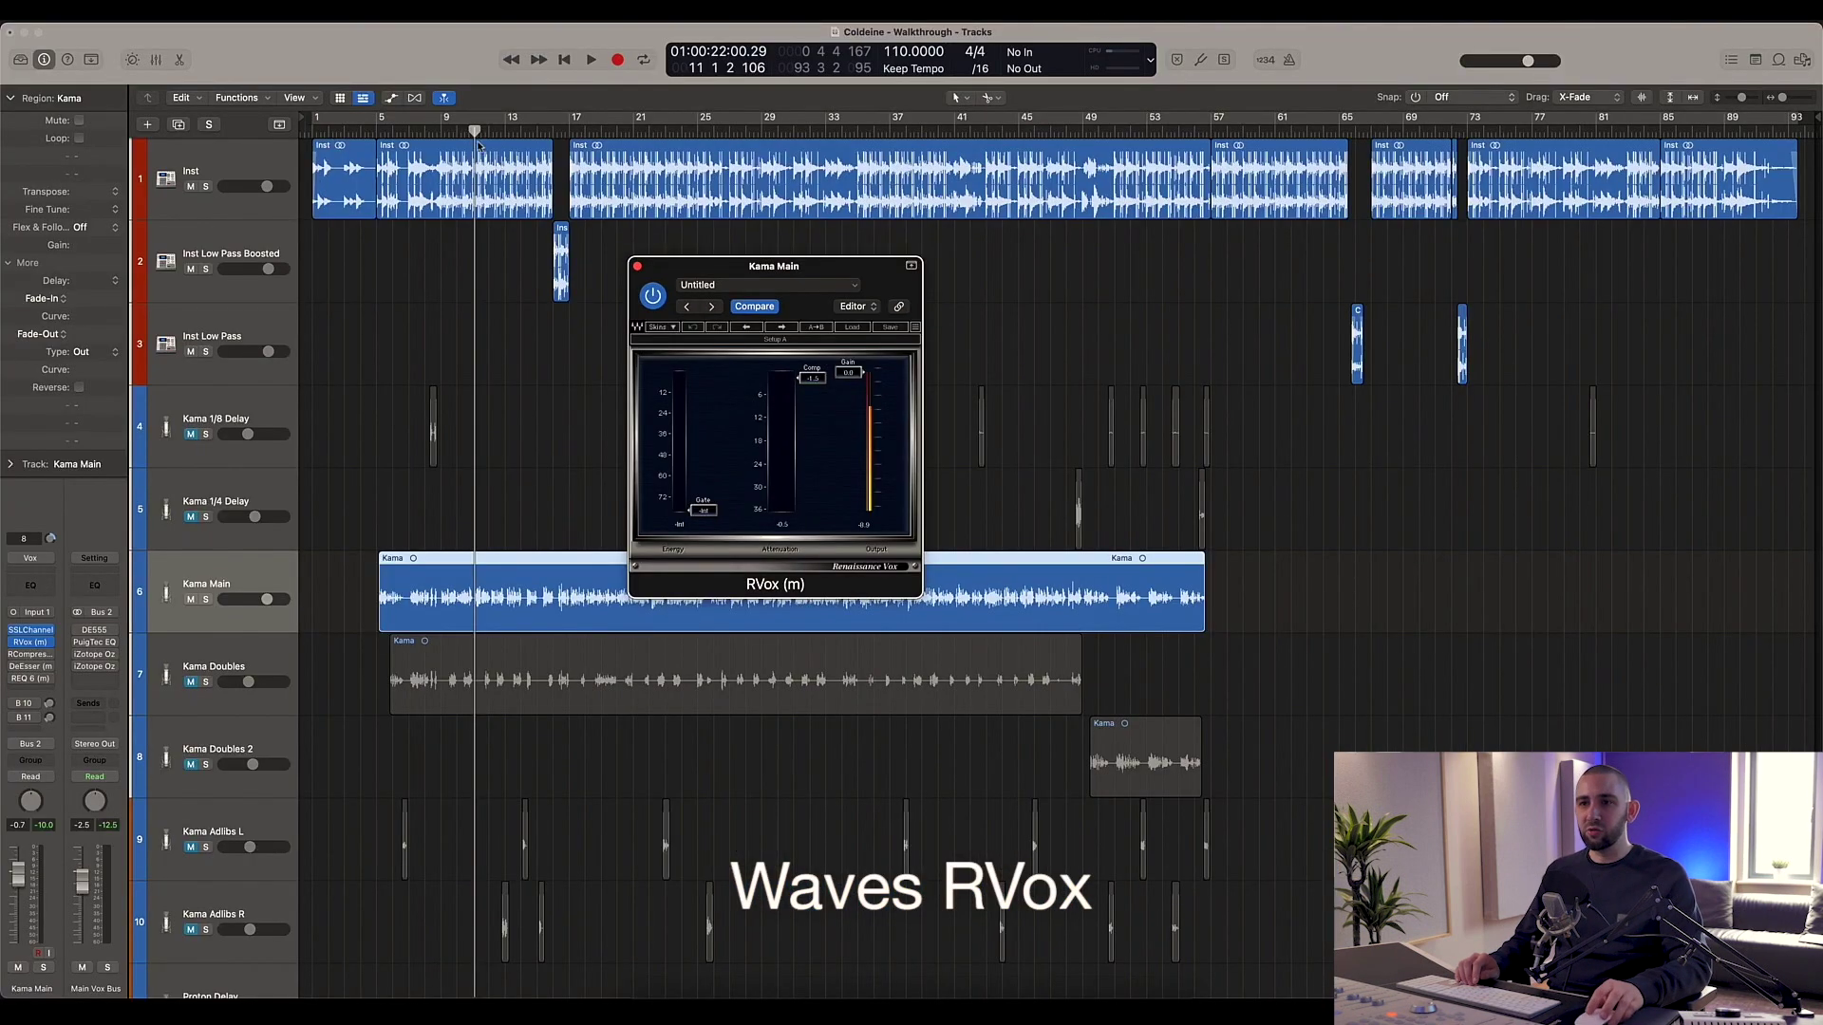
{"action": "left_click_drag", "start_coordinate": [479, 145], "coordinate": [471, 132]}
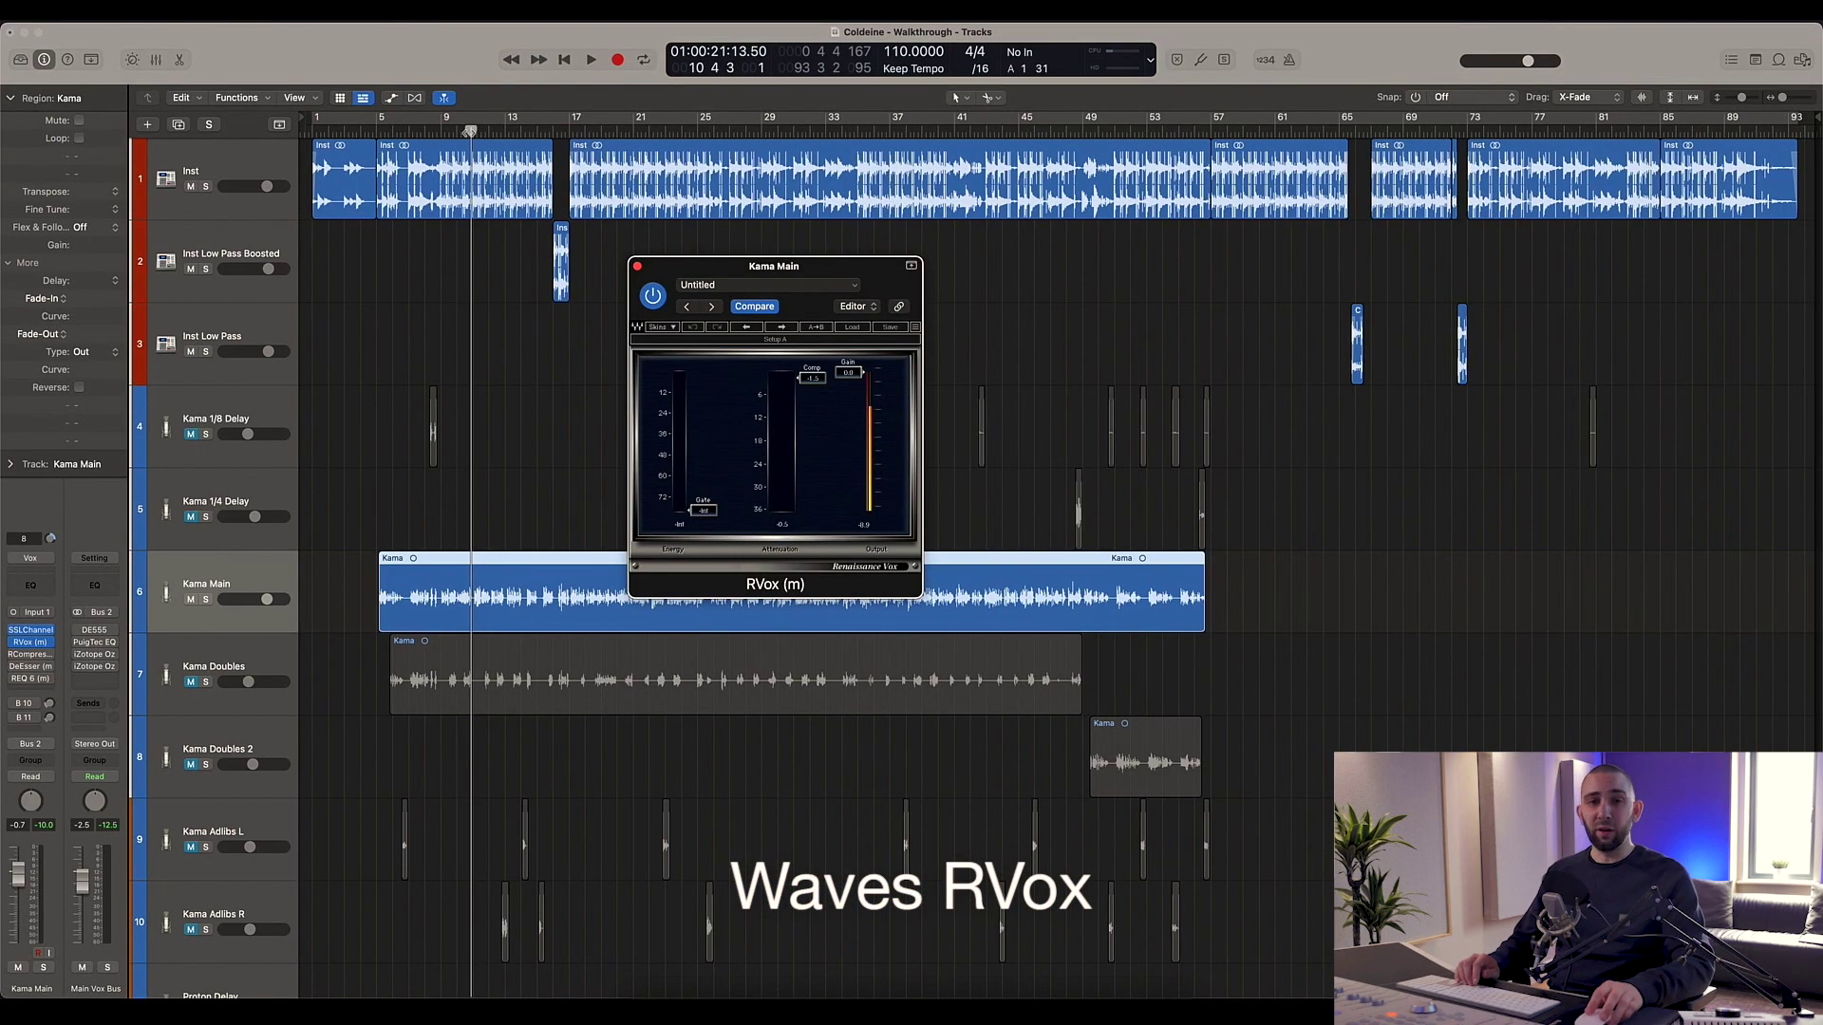
{"action": "left_click_drag", "start_coordinate": [683, 267], "coordinate": [678, 289]}
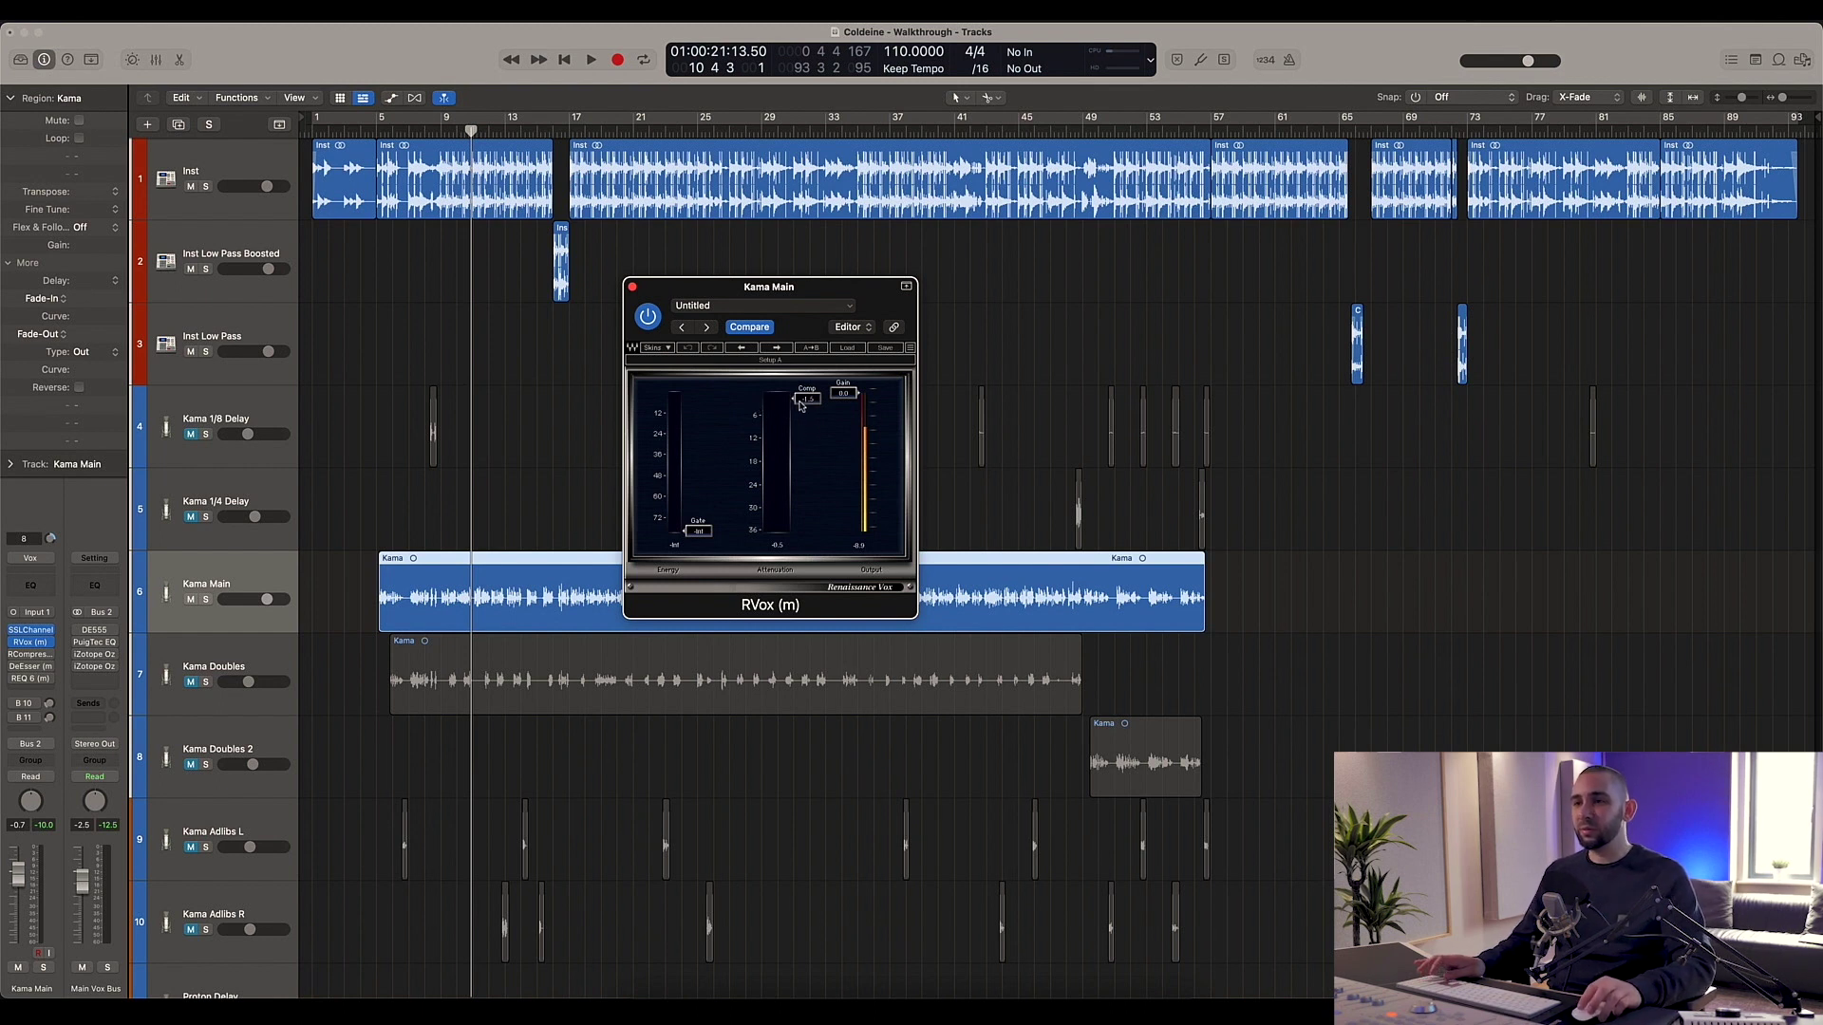
{"action": "left_click", "coordinate": [651, 320]}
{"action": "key", "text": "space"}
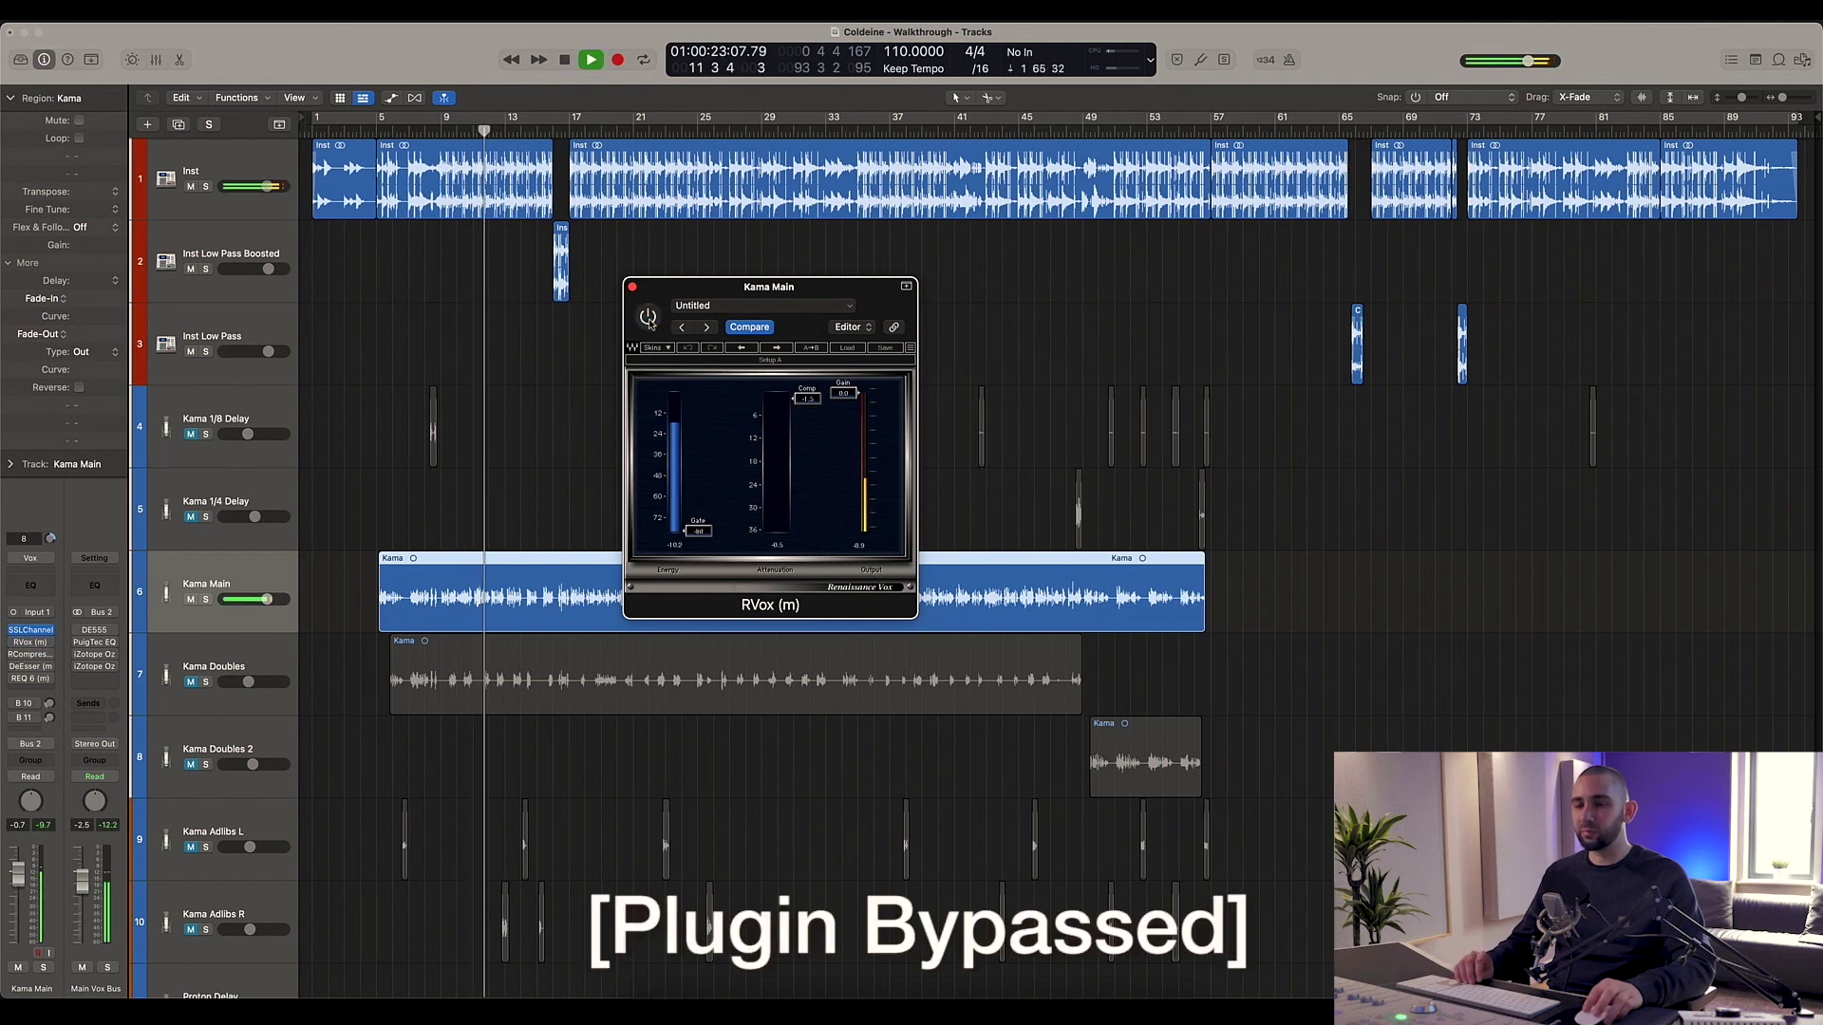
{"action": "left_click", "coordinate": [648, 321]}
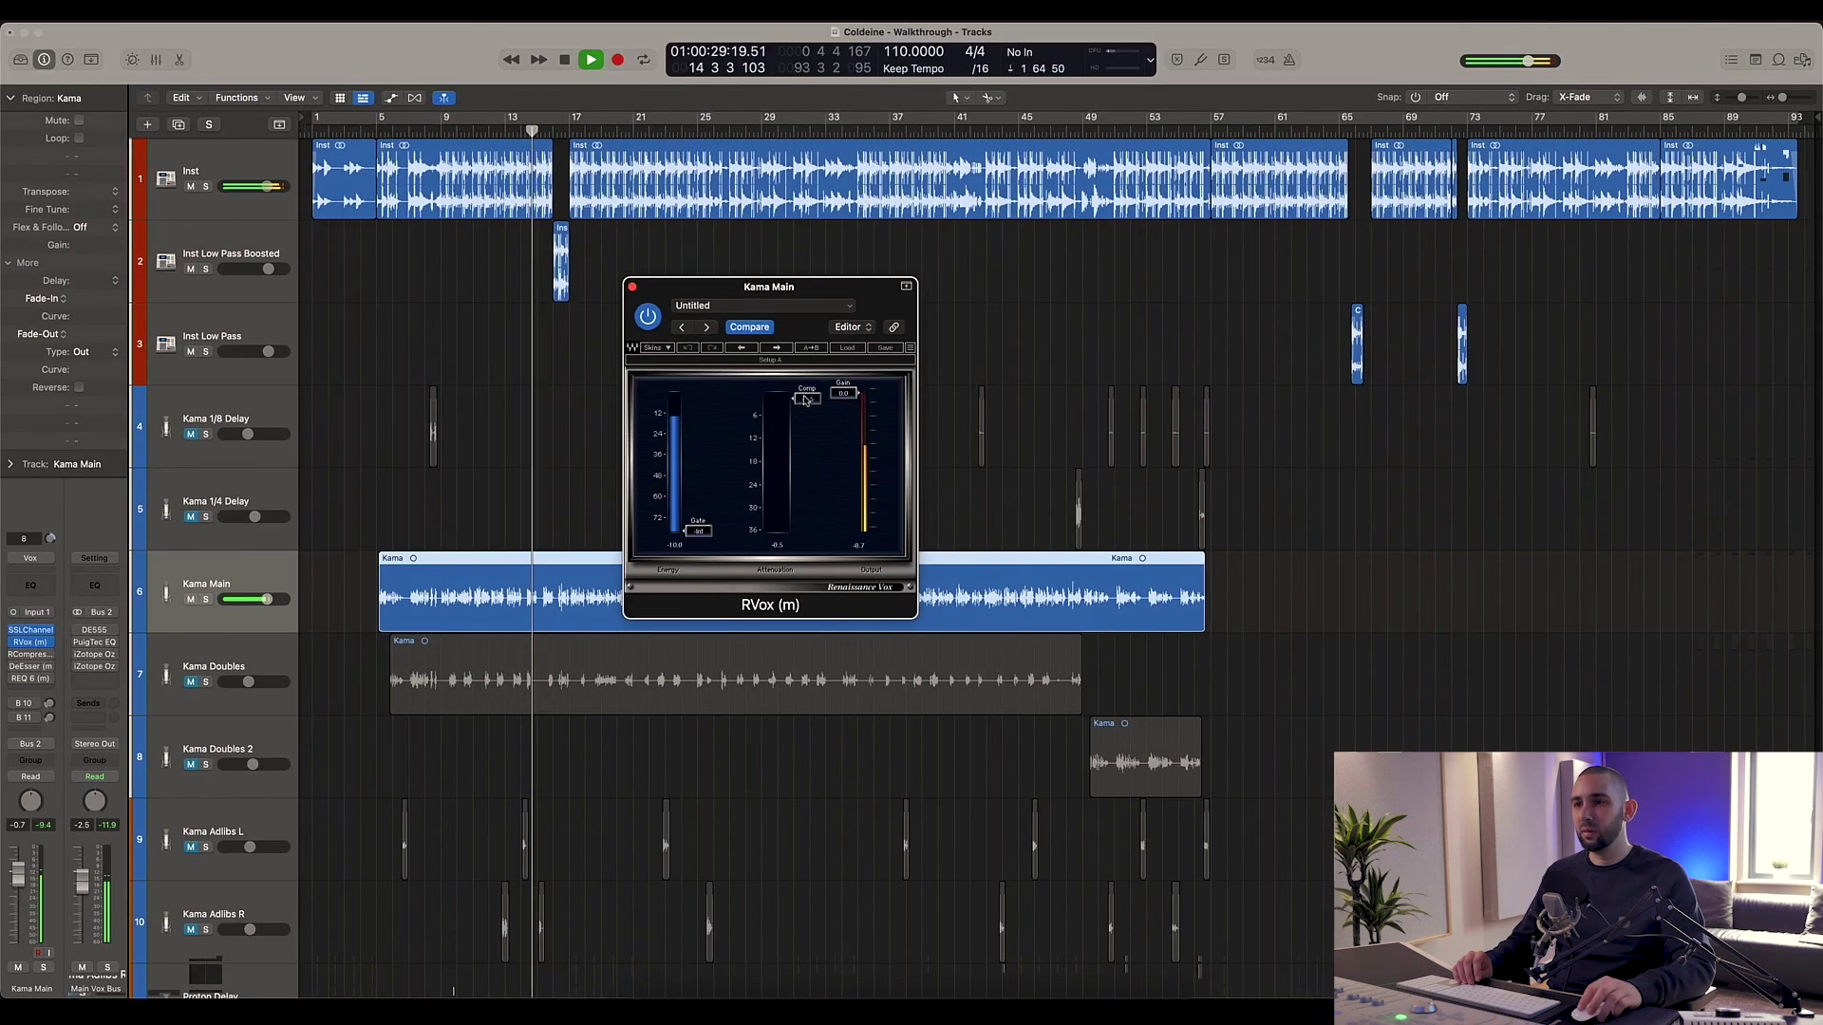
Step: Lower the RVox compression threshold to -14.5, then stop and close the window
{"action": "mouse_move", "coordinate": [801, 387]}
{"action": "left_mouse_down"}
{"action": "mouse_move", "coordinate": [802, 466]}
{"action": "mouse_move", "coordinate": [807, 400]}
{"action": "left_mouse_up"}
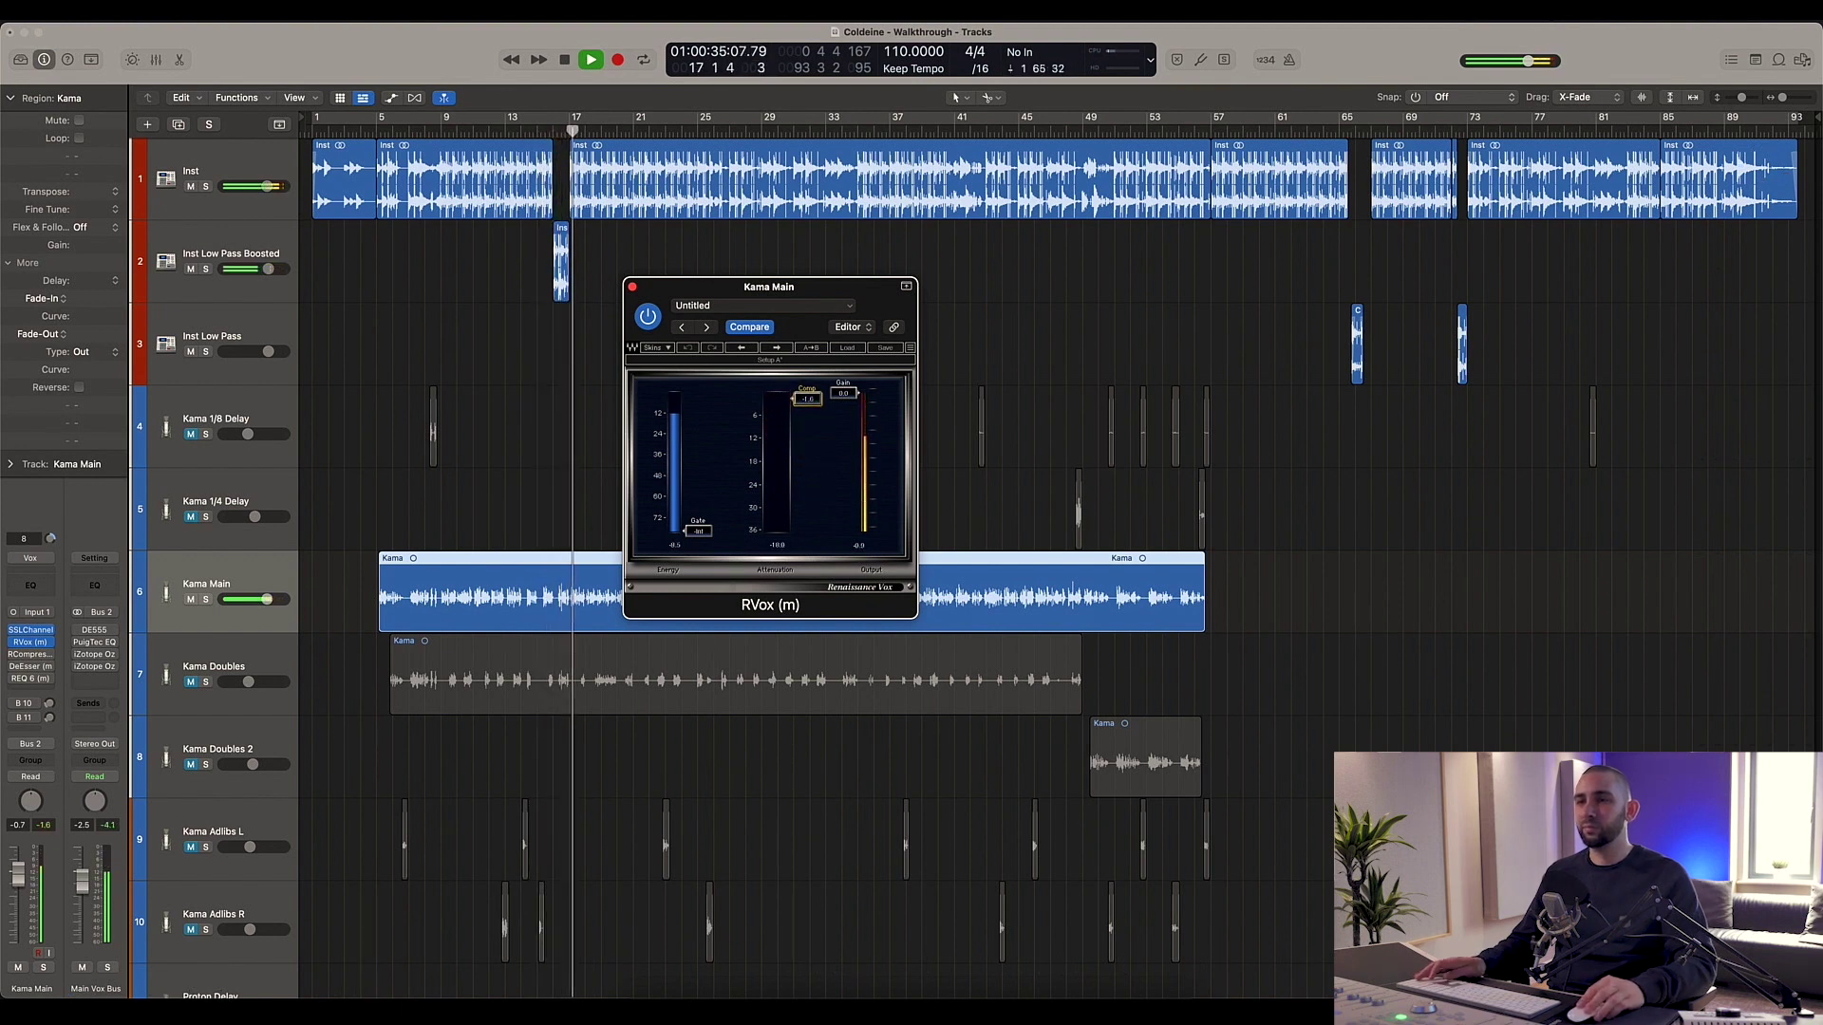
{"action": "key", "text": "space"}
{"action": "left_click", "coordinate": [632, 285]}
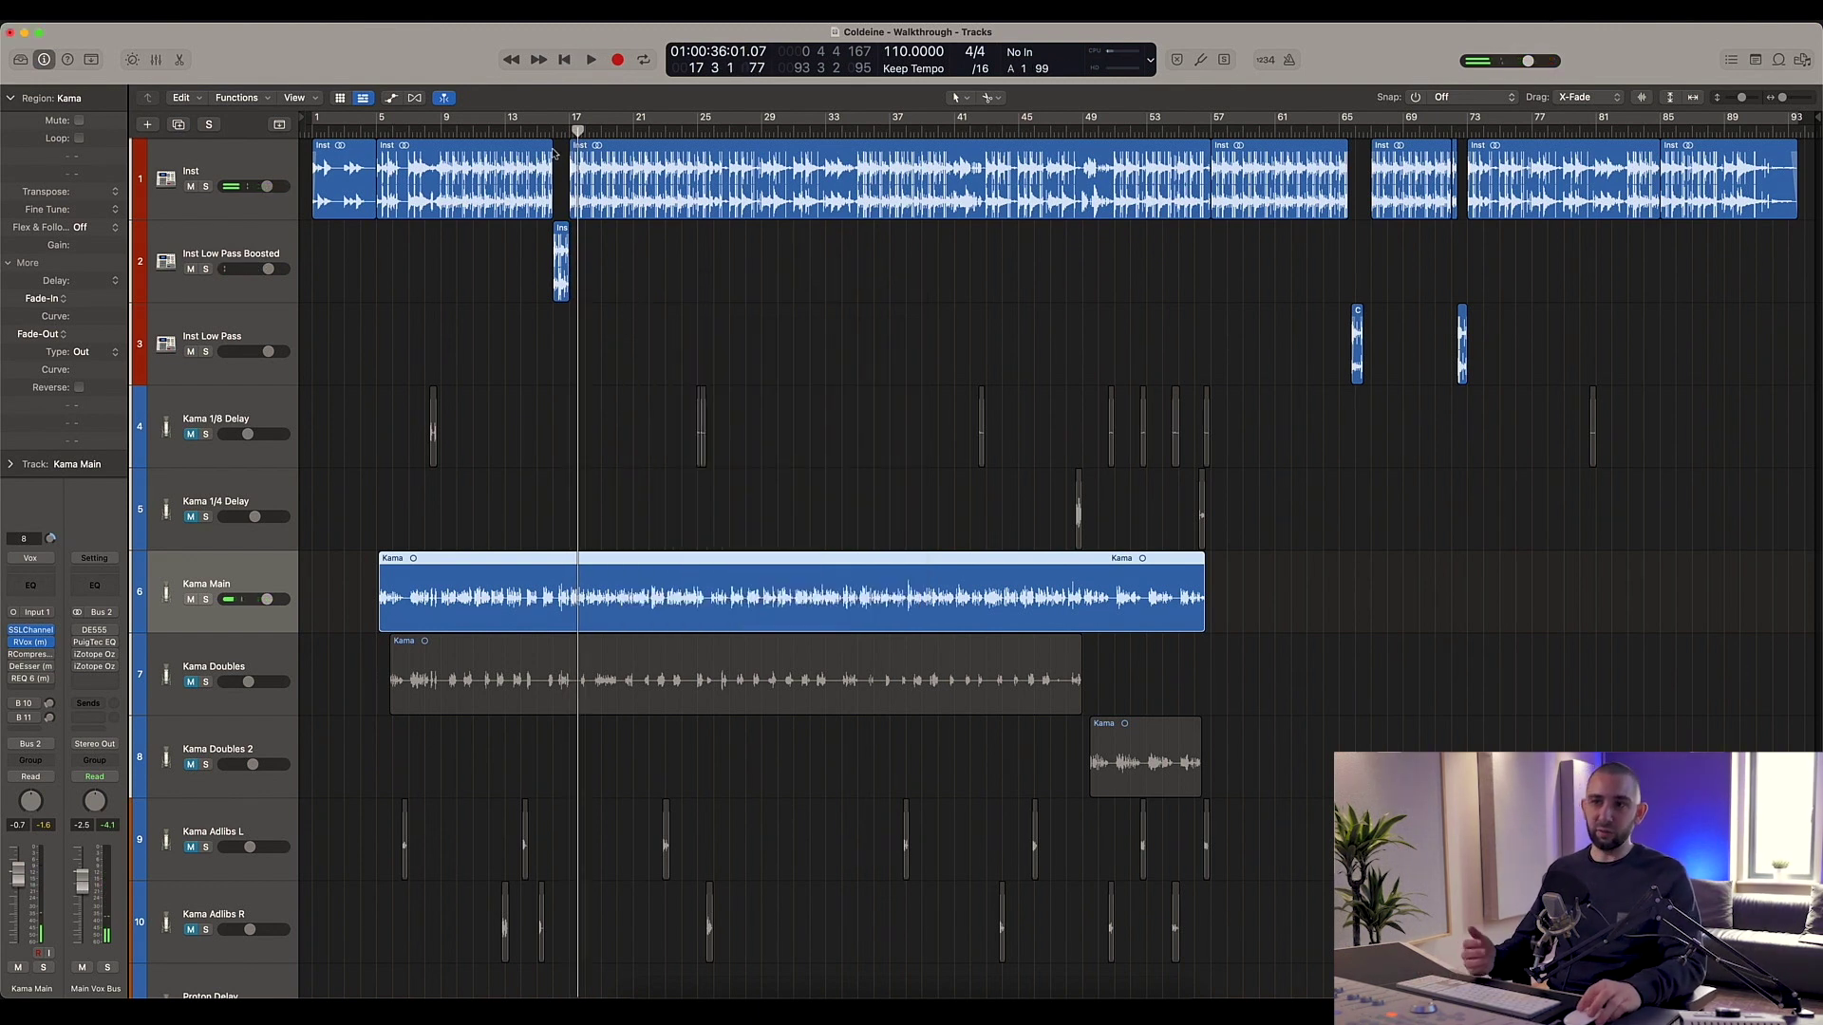
{"action": "left_click_drag", "start_coordinate": [577, 132], "coordinate": [570, 132]}
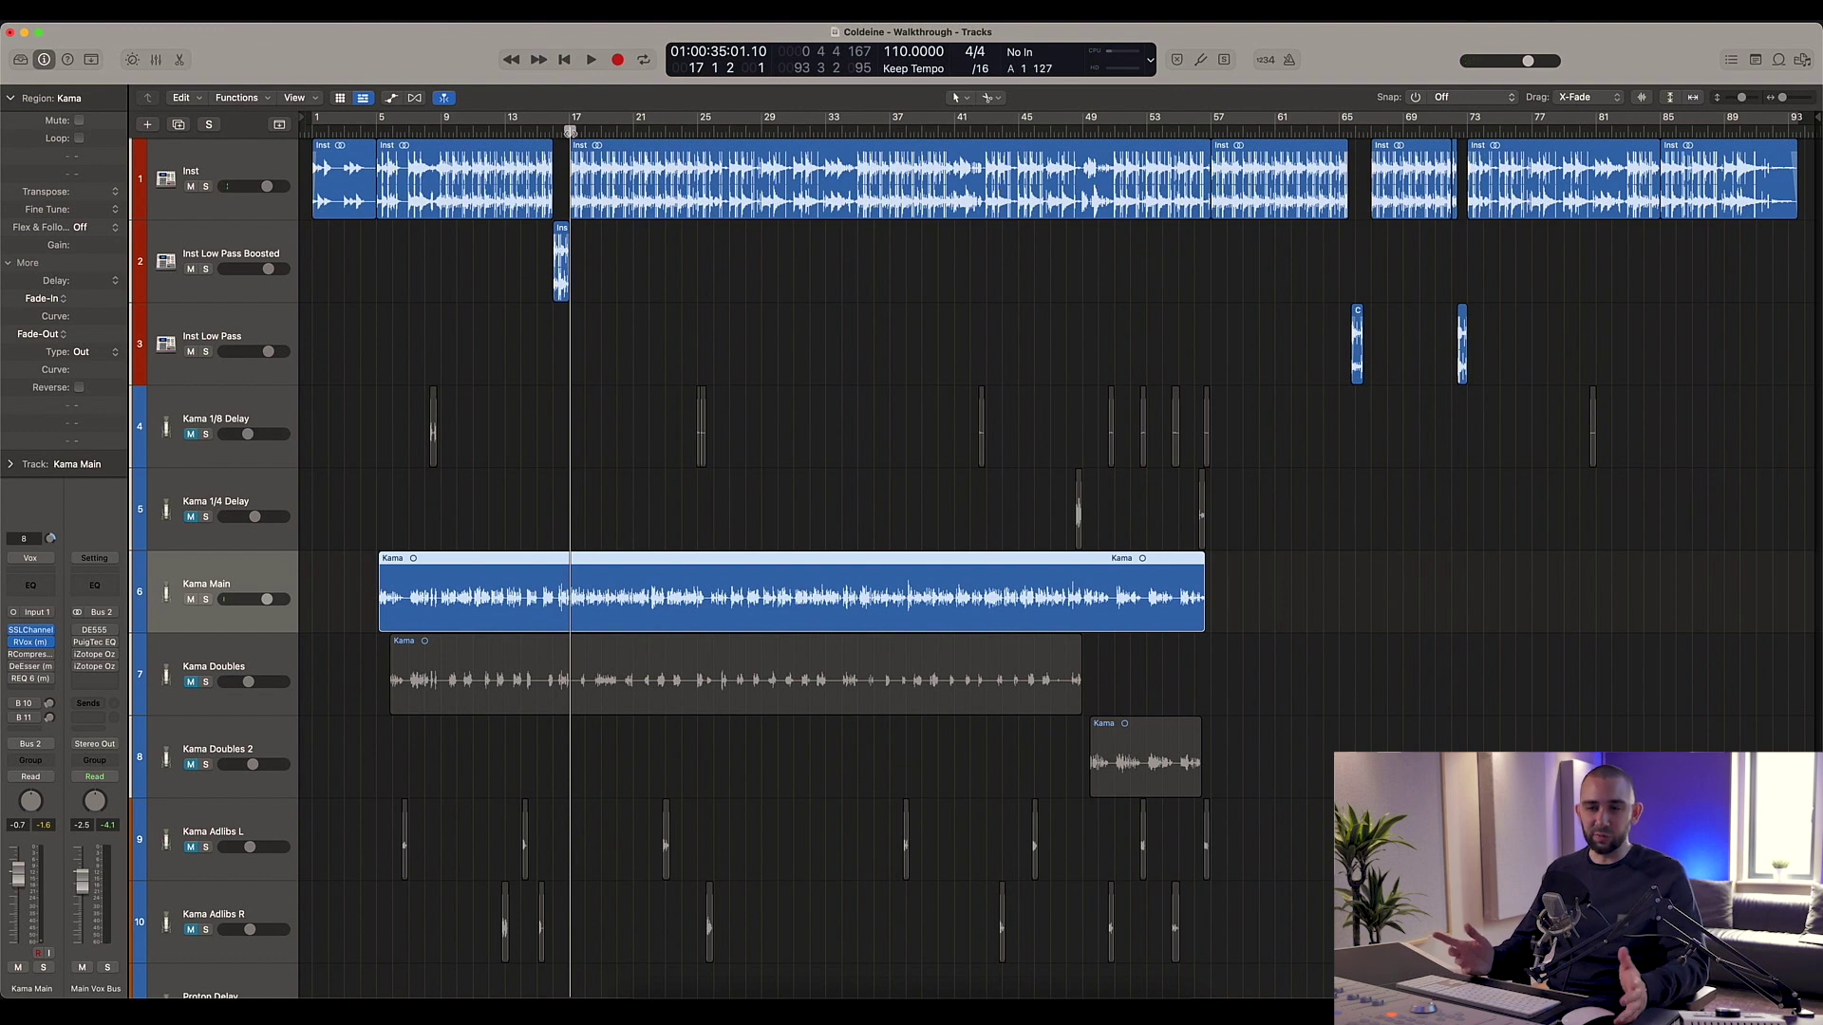
Step: Audition Kama Main's RCompressor against its bypassed sound during playback
{"action": "left_click", "coordinate": [32, 655]}
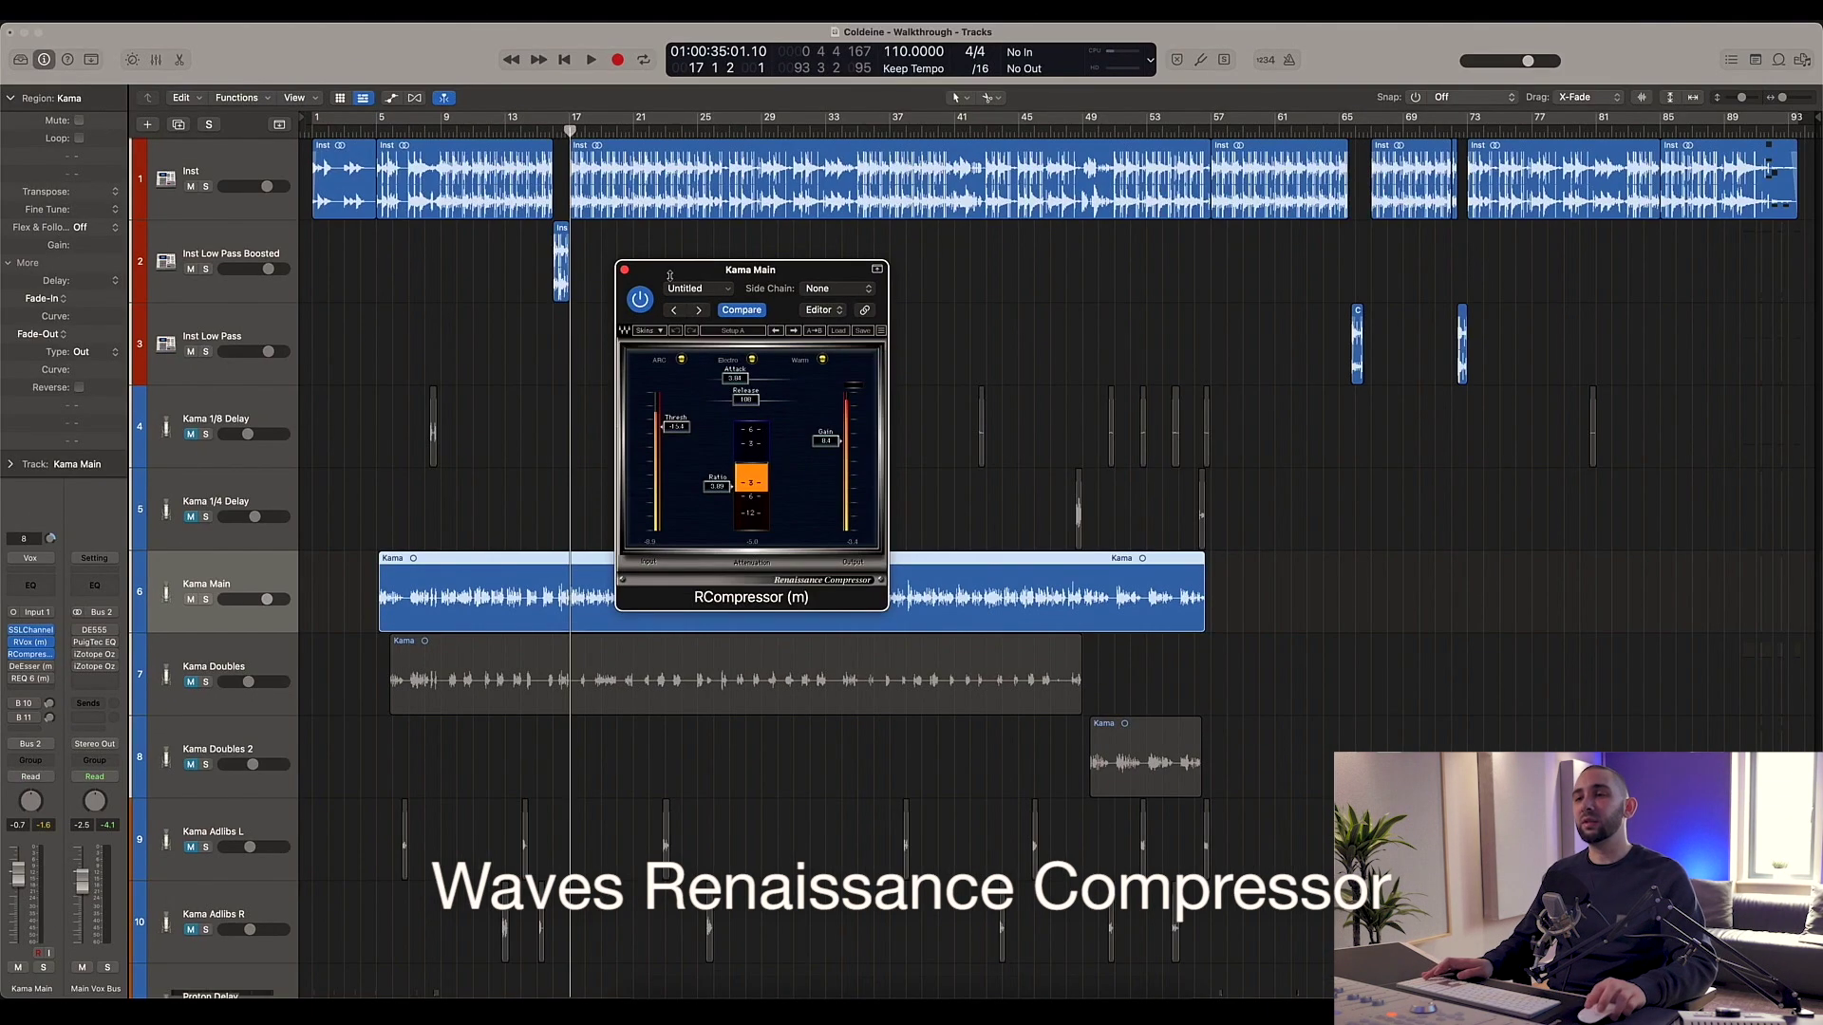
{"action": "left_click_drag", "start_coordinate": [662, 262], "coordinate": [669, 273]}
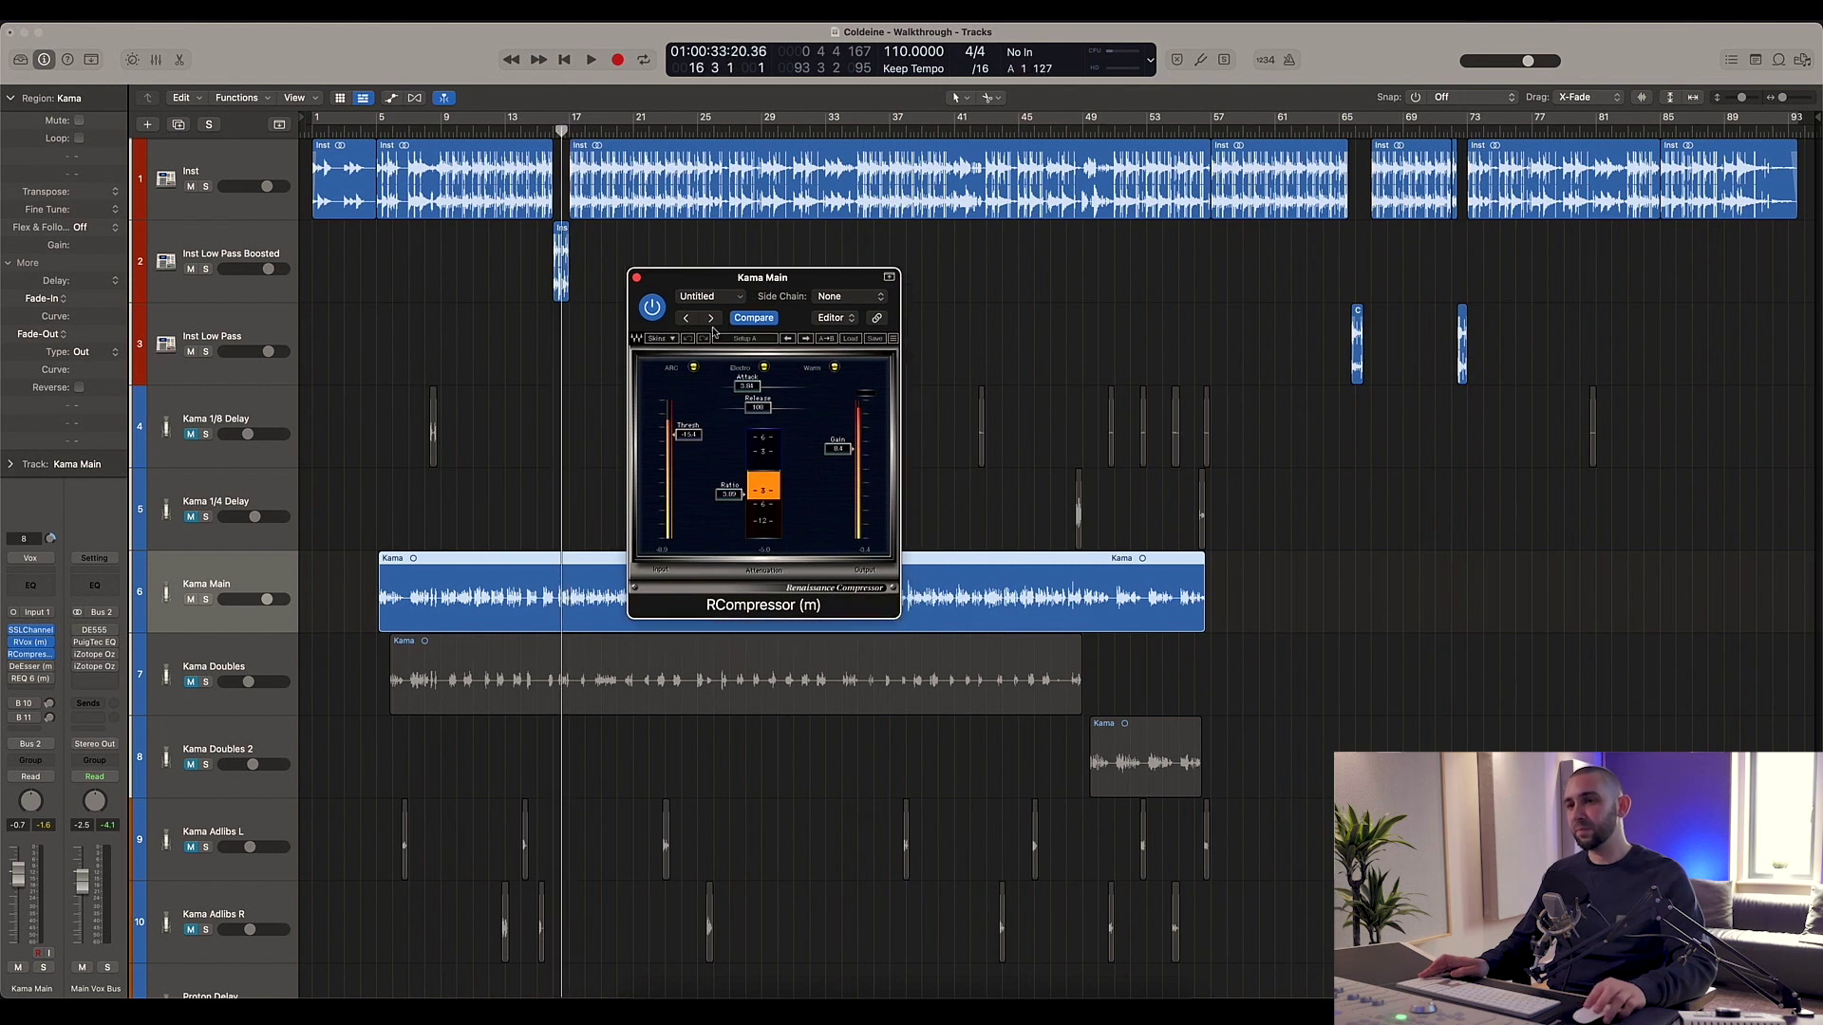
{"action": "key", "text": "space"}
{"action": "left_click", "coordinate": [652, 309]}
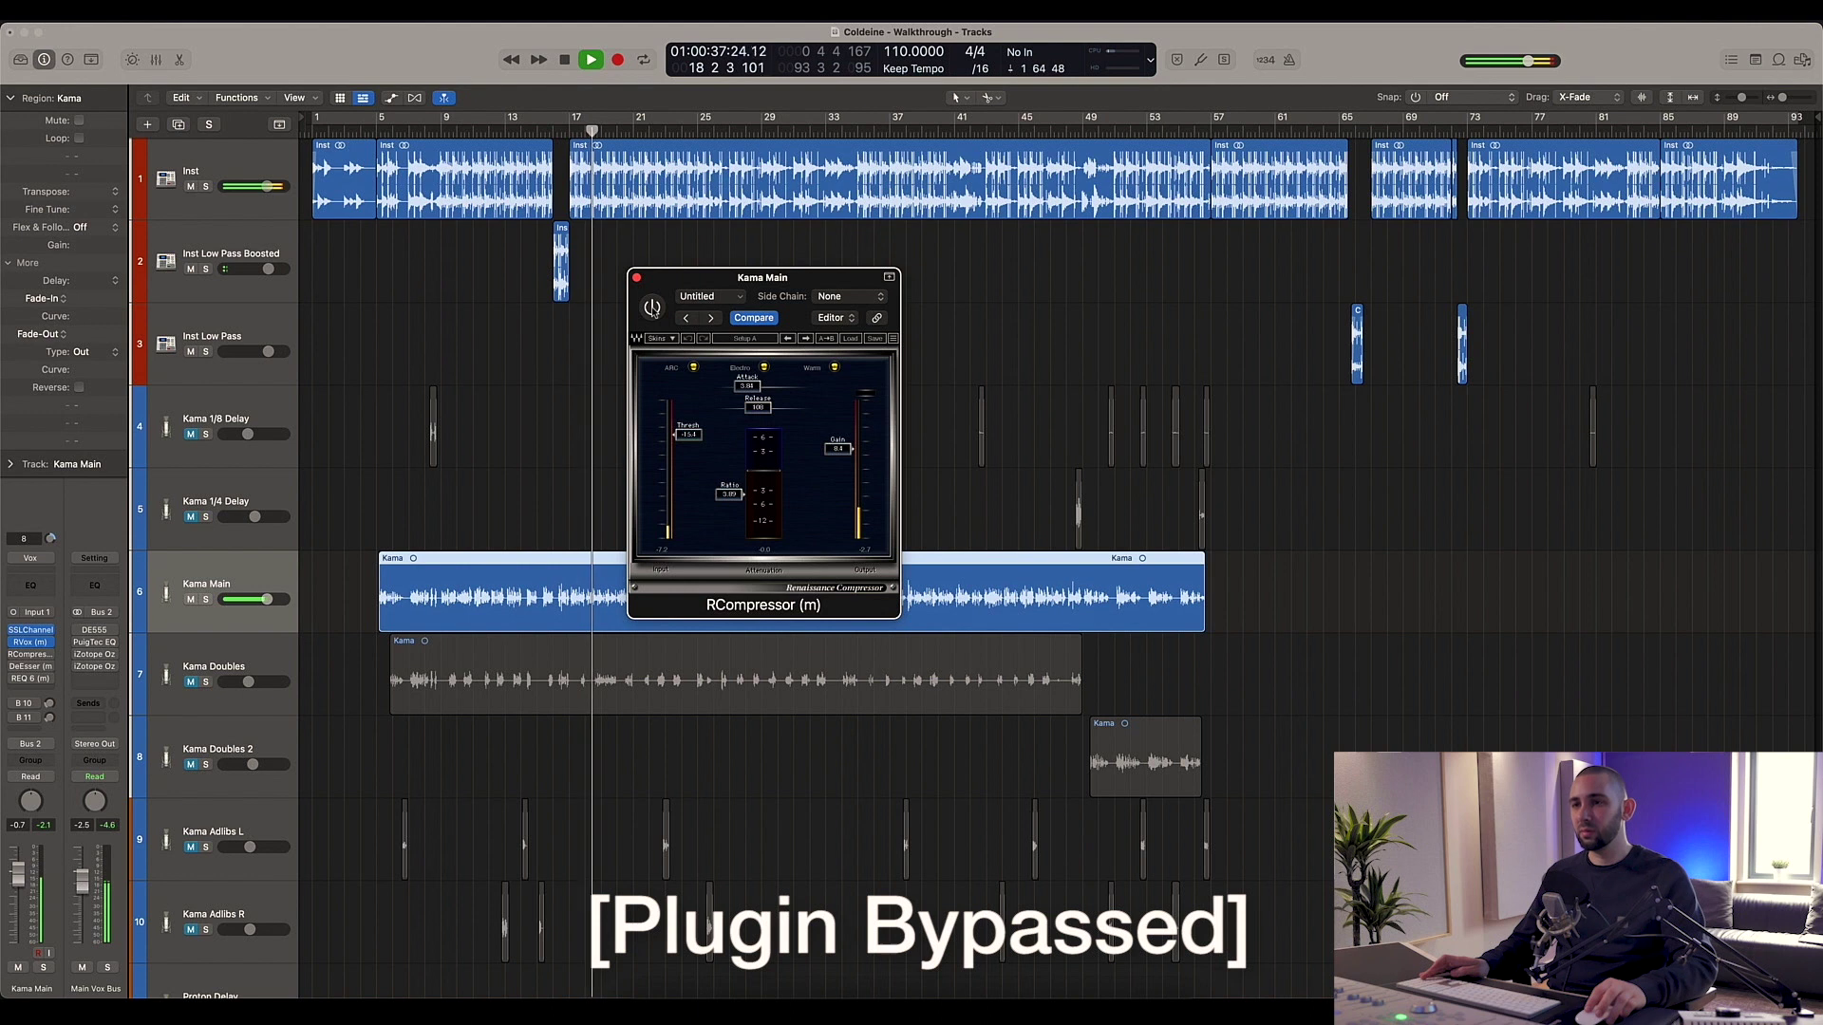
{"action": "left_click", "coordinate": [652, 309]}
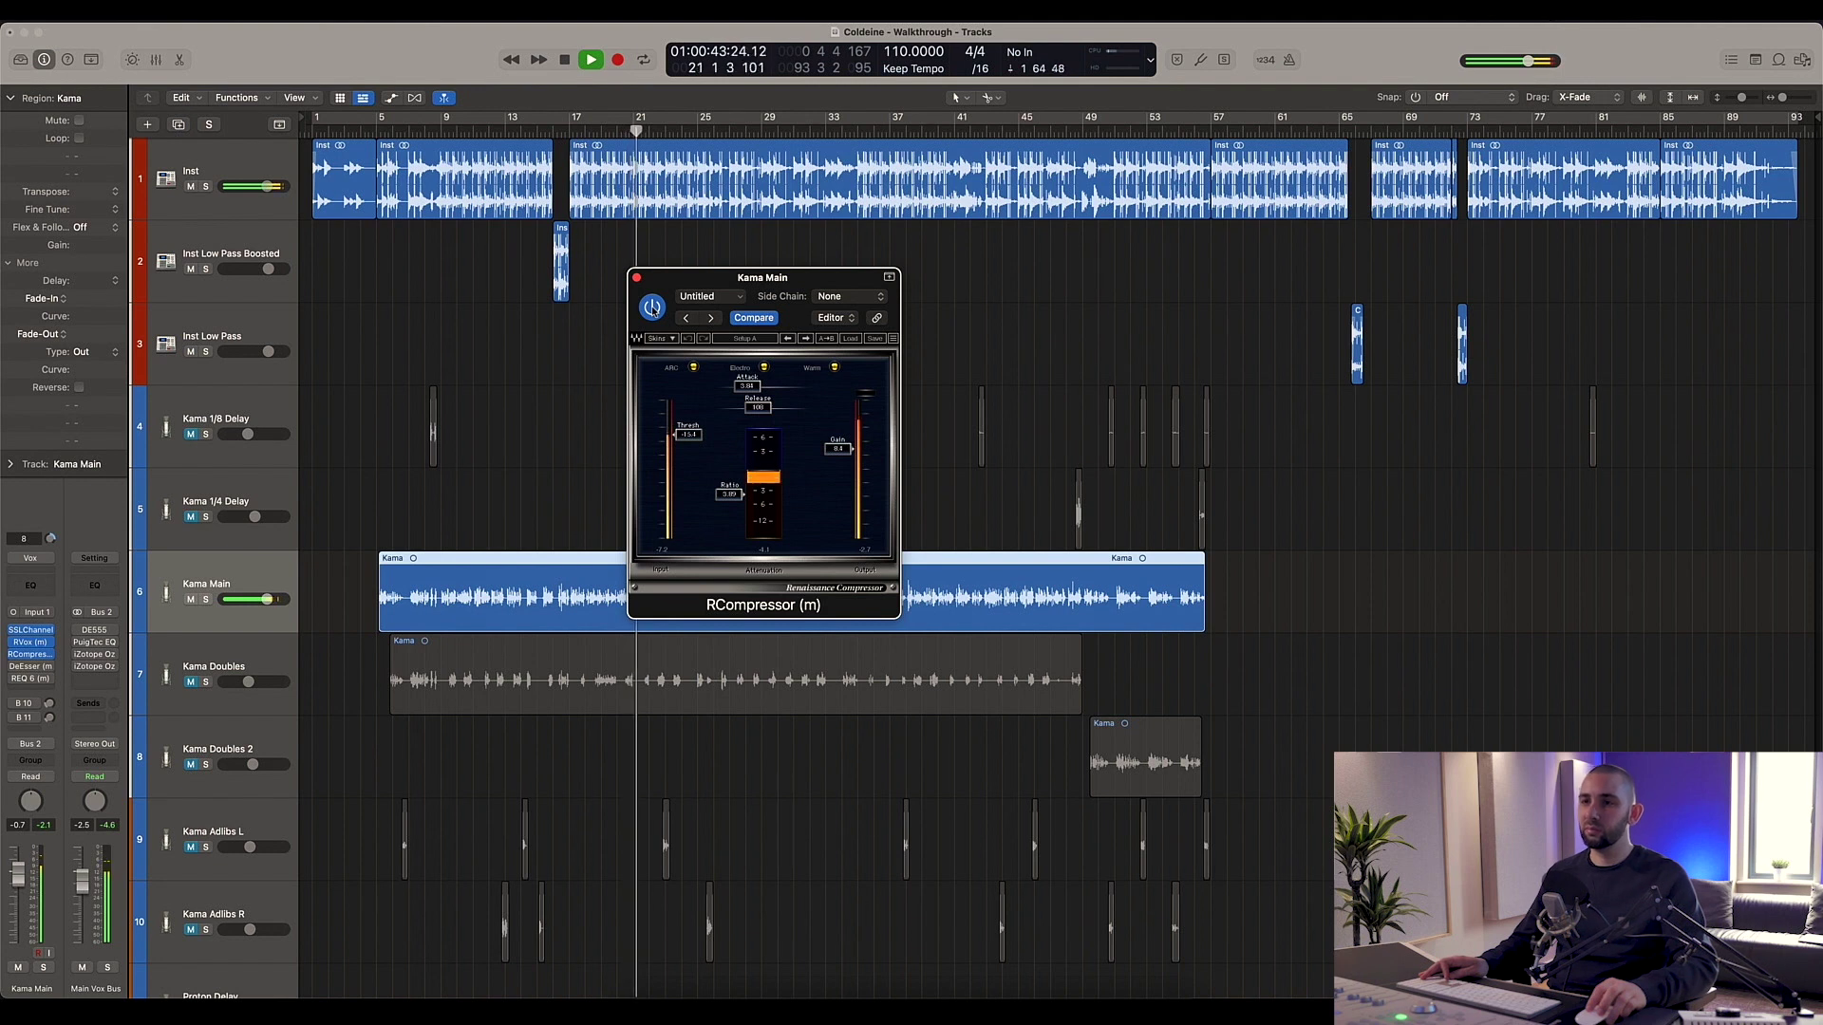
{"action": "left_click", "coordinate": [652, 308]}
{"action": "key", "text": "space"}
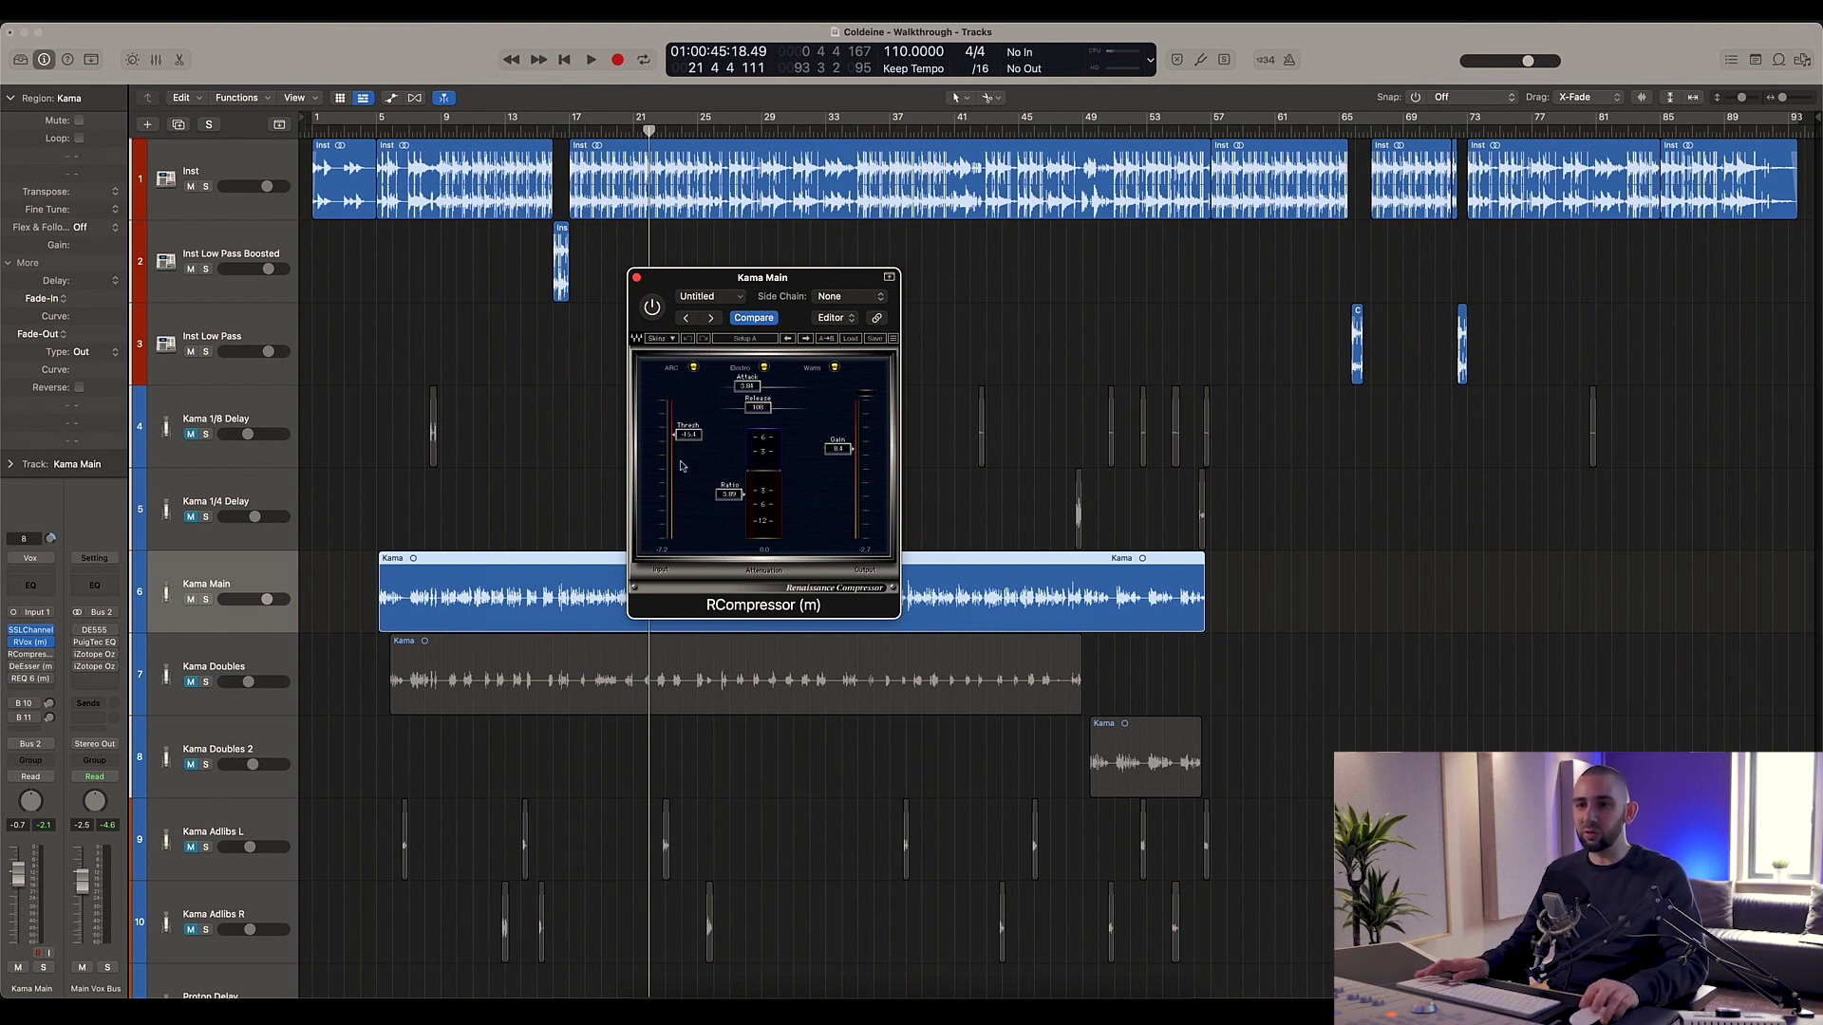
Step: Move the RCompressor window aside and open Kama Main's DeEsser
{"action": "left_click_drag", "start_coordinate": [654, 280], "coordinate": [710, 321]}
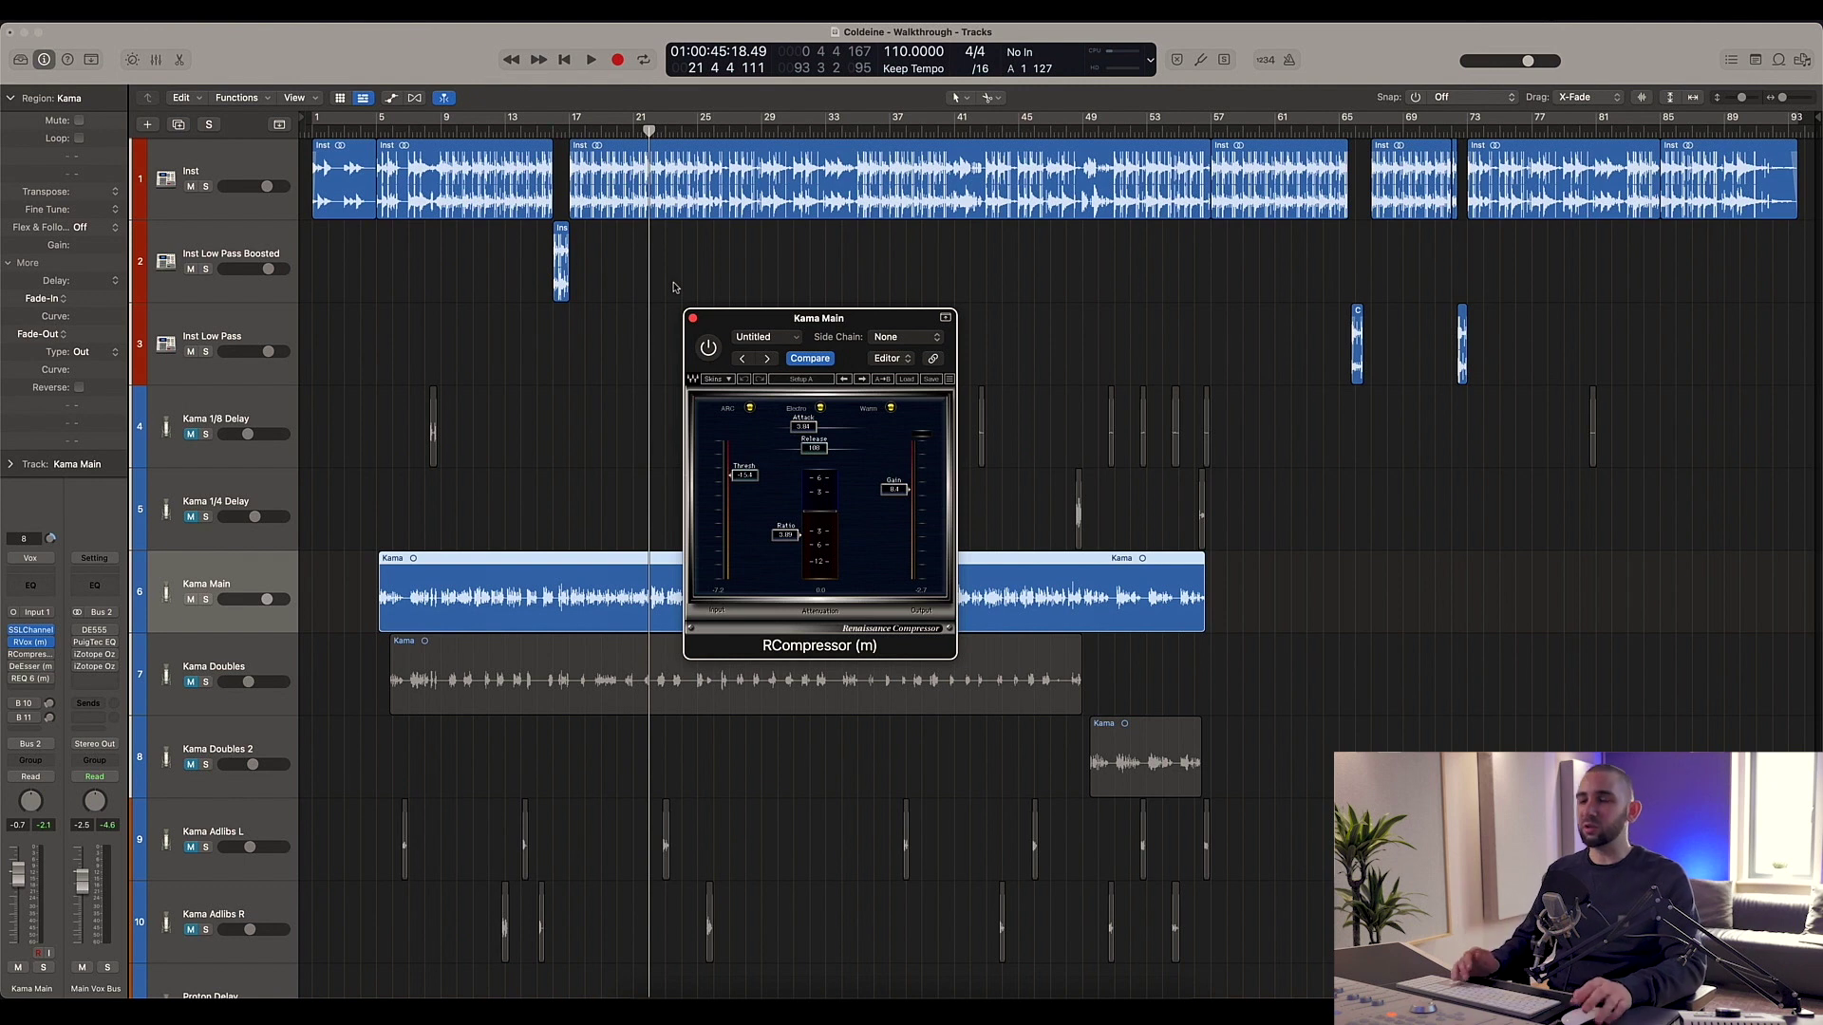
{"action": "left_click_drag", "start_coordinate": [721, 323], "coordinate": [682, 308]}
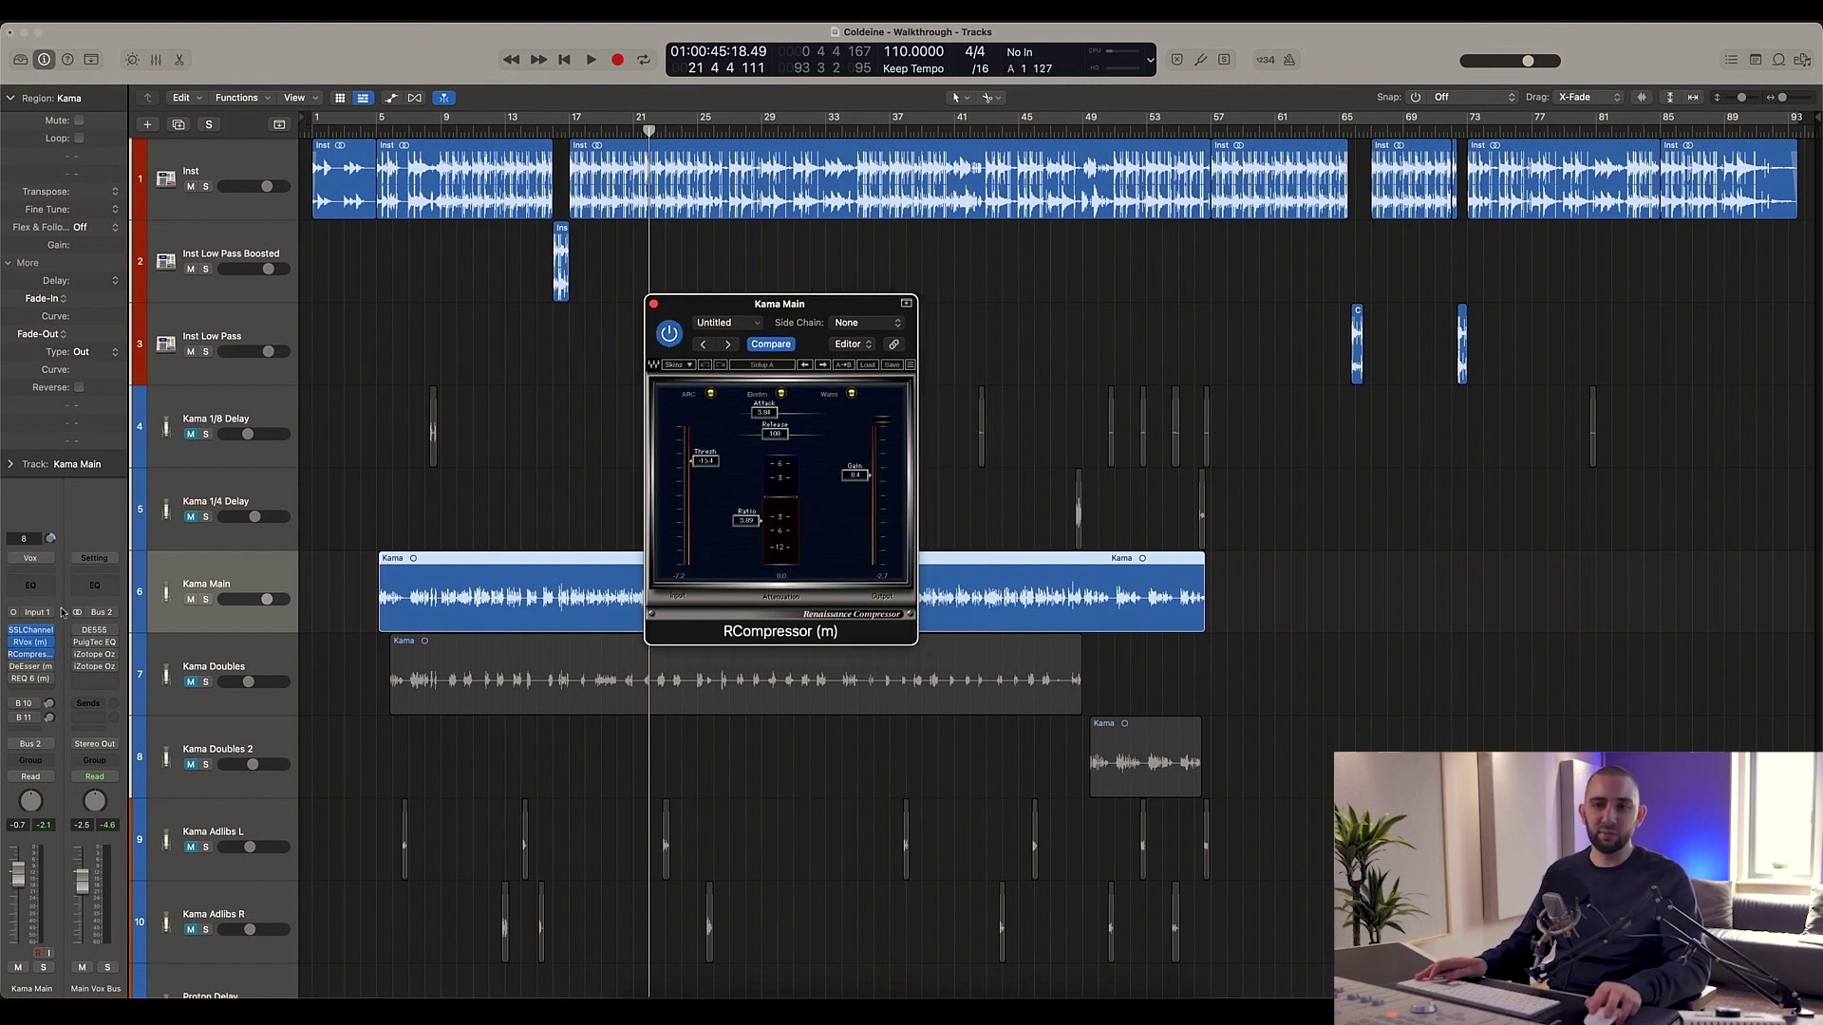
{"action": "left_click", "coordinate": [21, 667]}
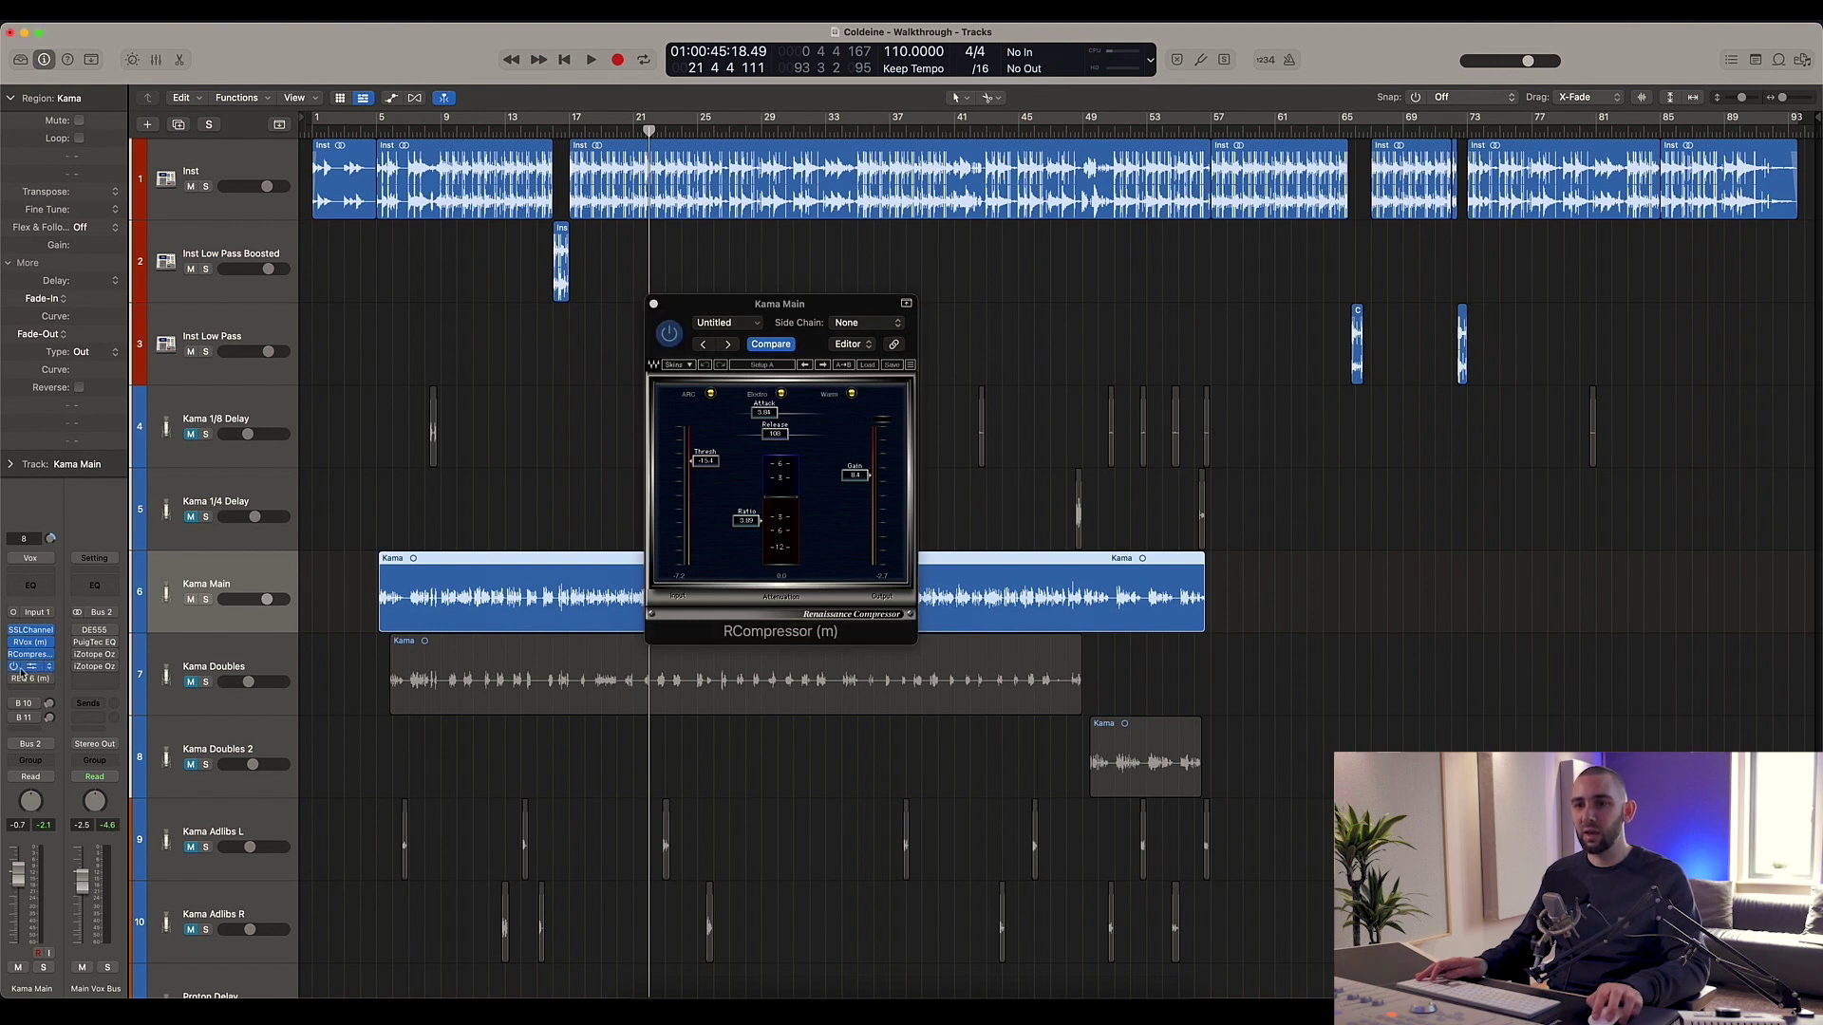
Step: Play Kama Main from bar 16 with the DeEsser bypassed then active, and close its window
{"action": "left_click_drag", "start_coordinate": [667, 217], "coordinate": [836, 318]}
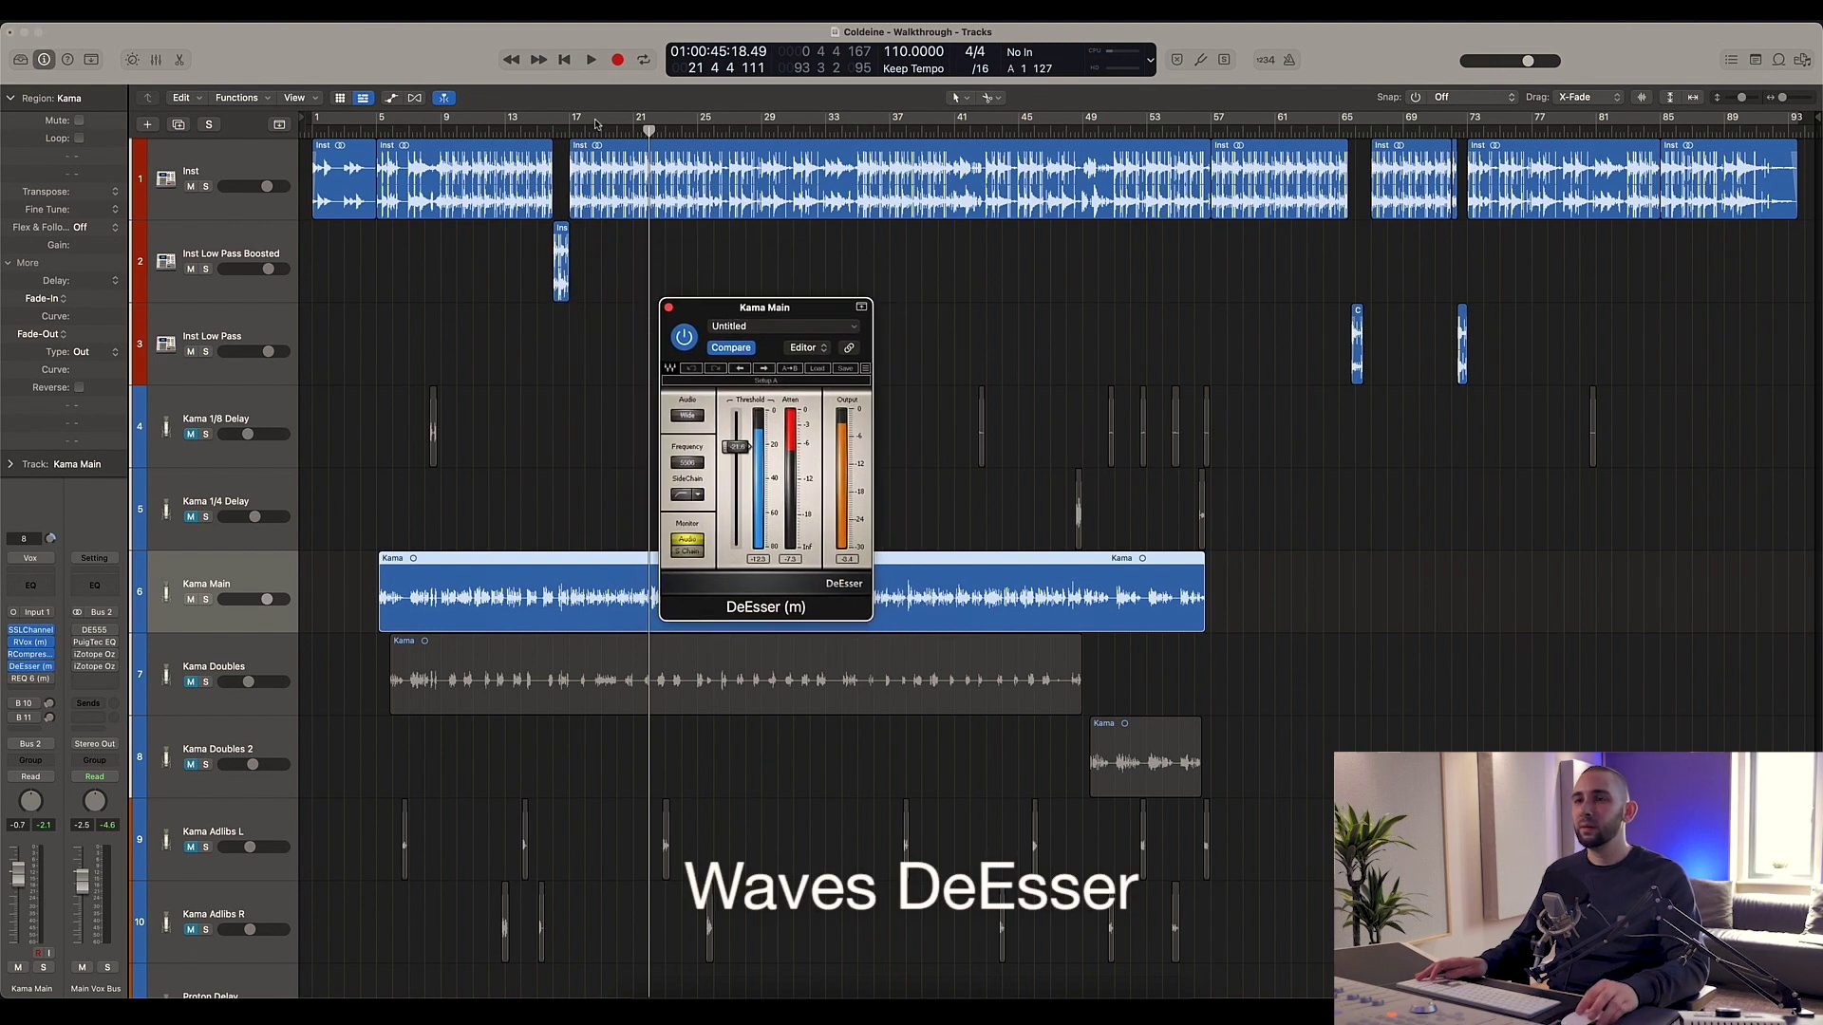
{"action": "left_click", "coordinate": [598, 124]}
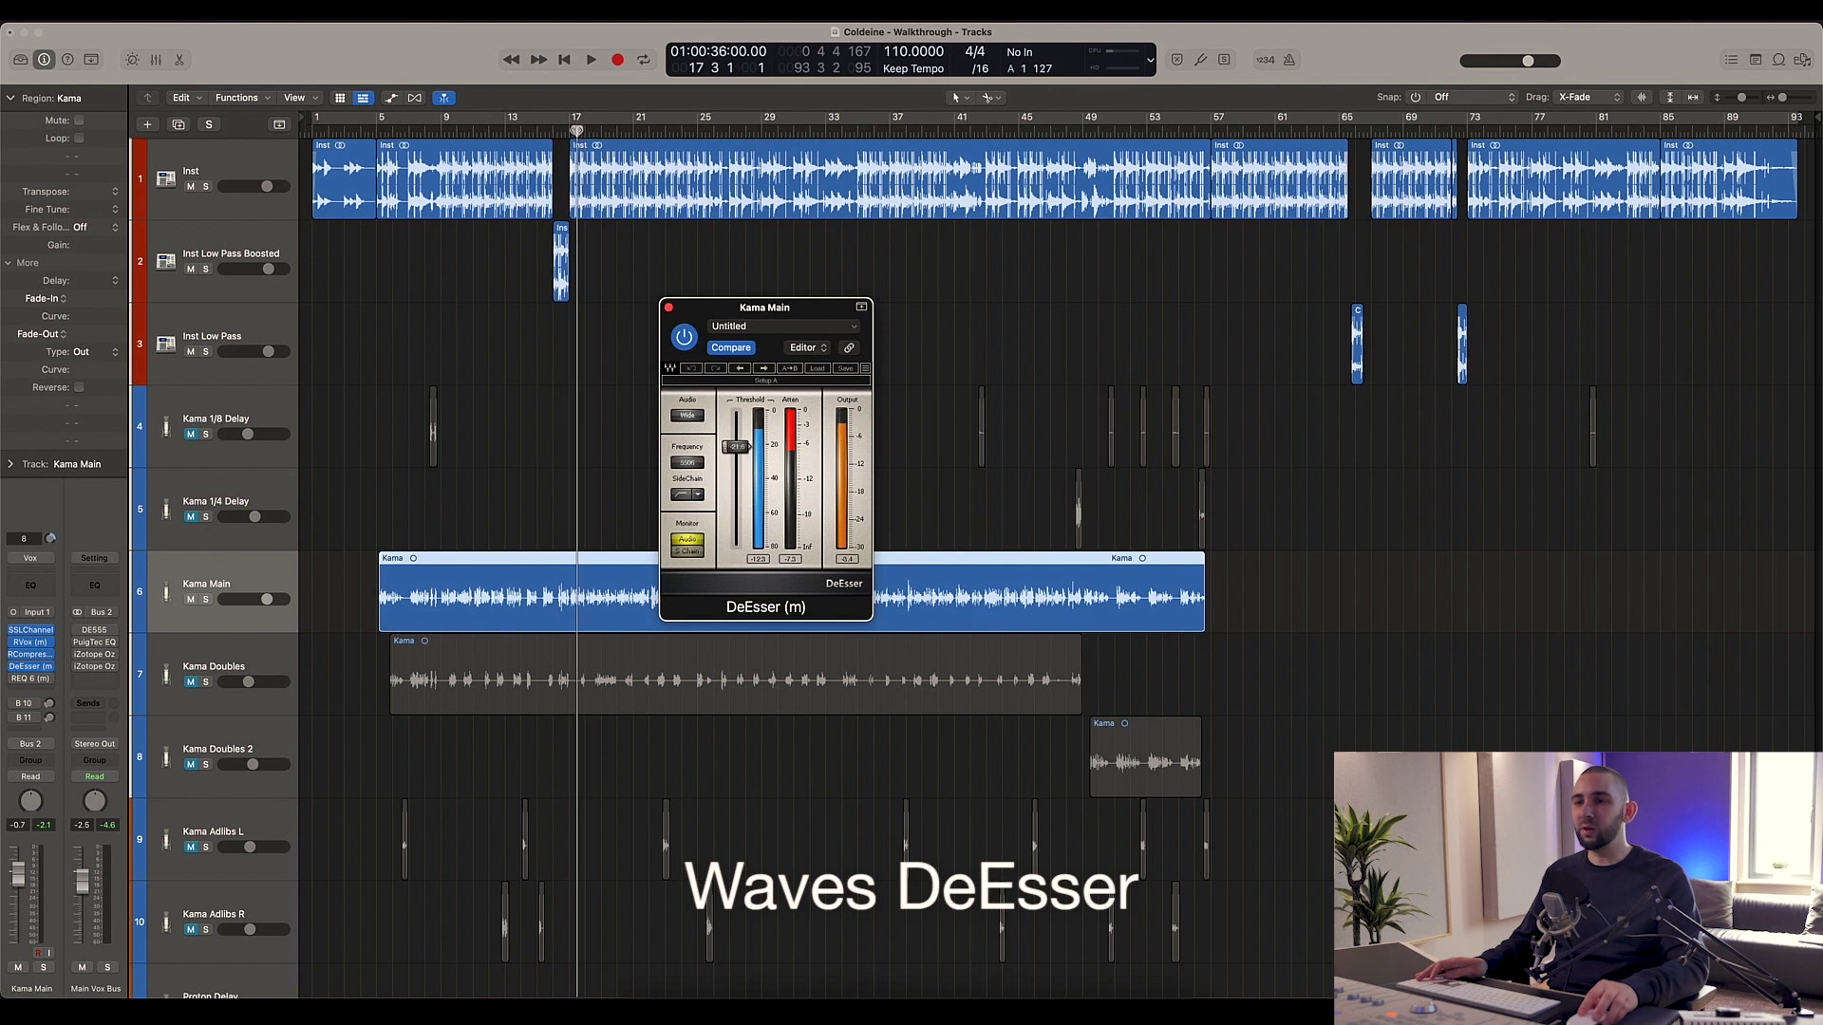
{"action": "key", "text": "comma"}
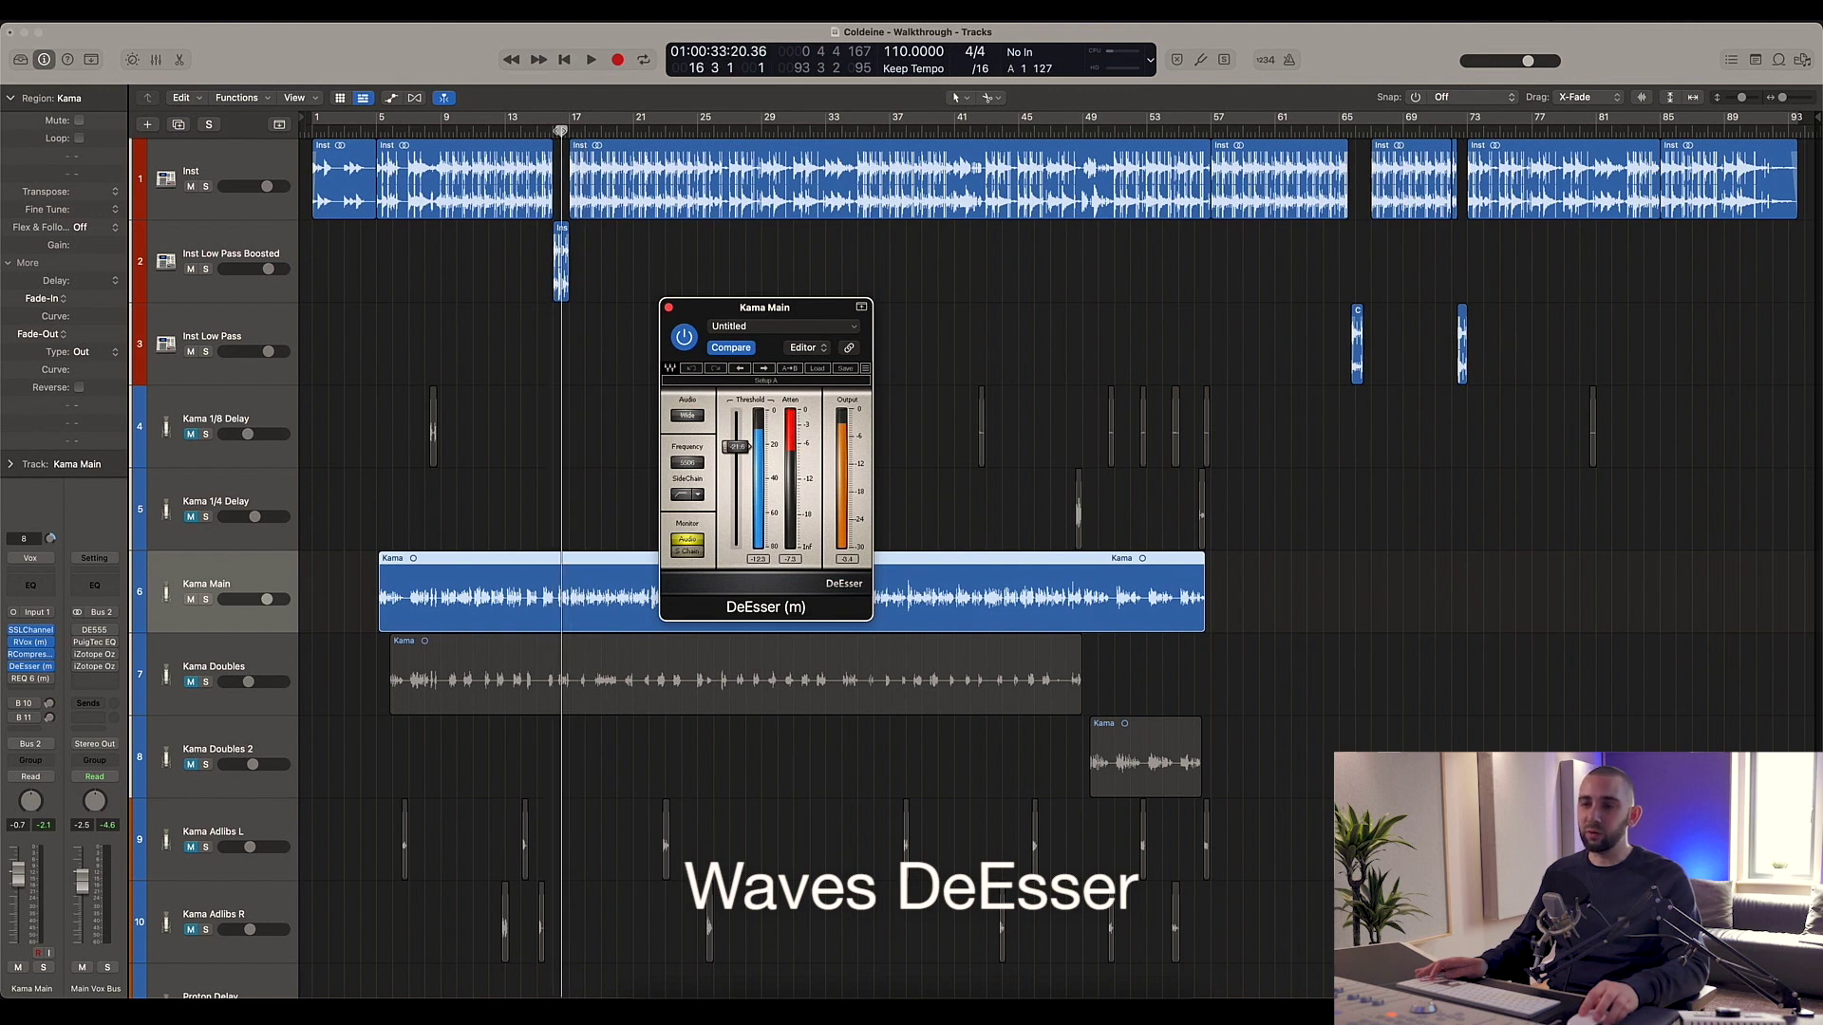
{"action": "left_click", "coordinate": [685, 342]}
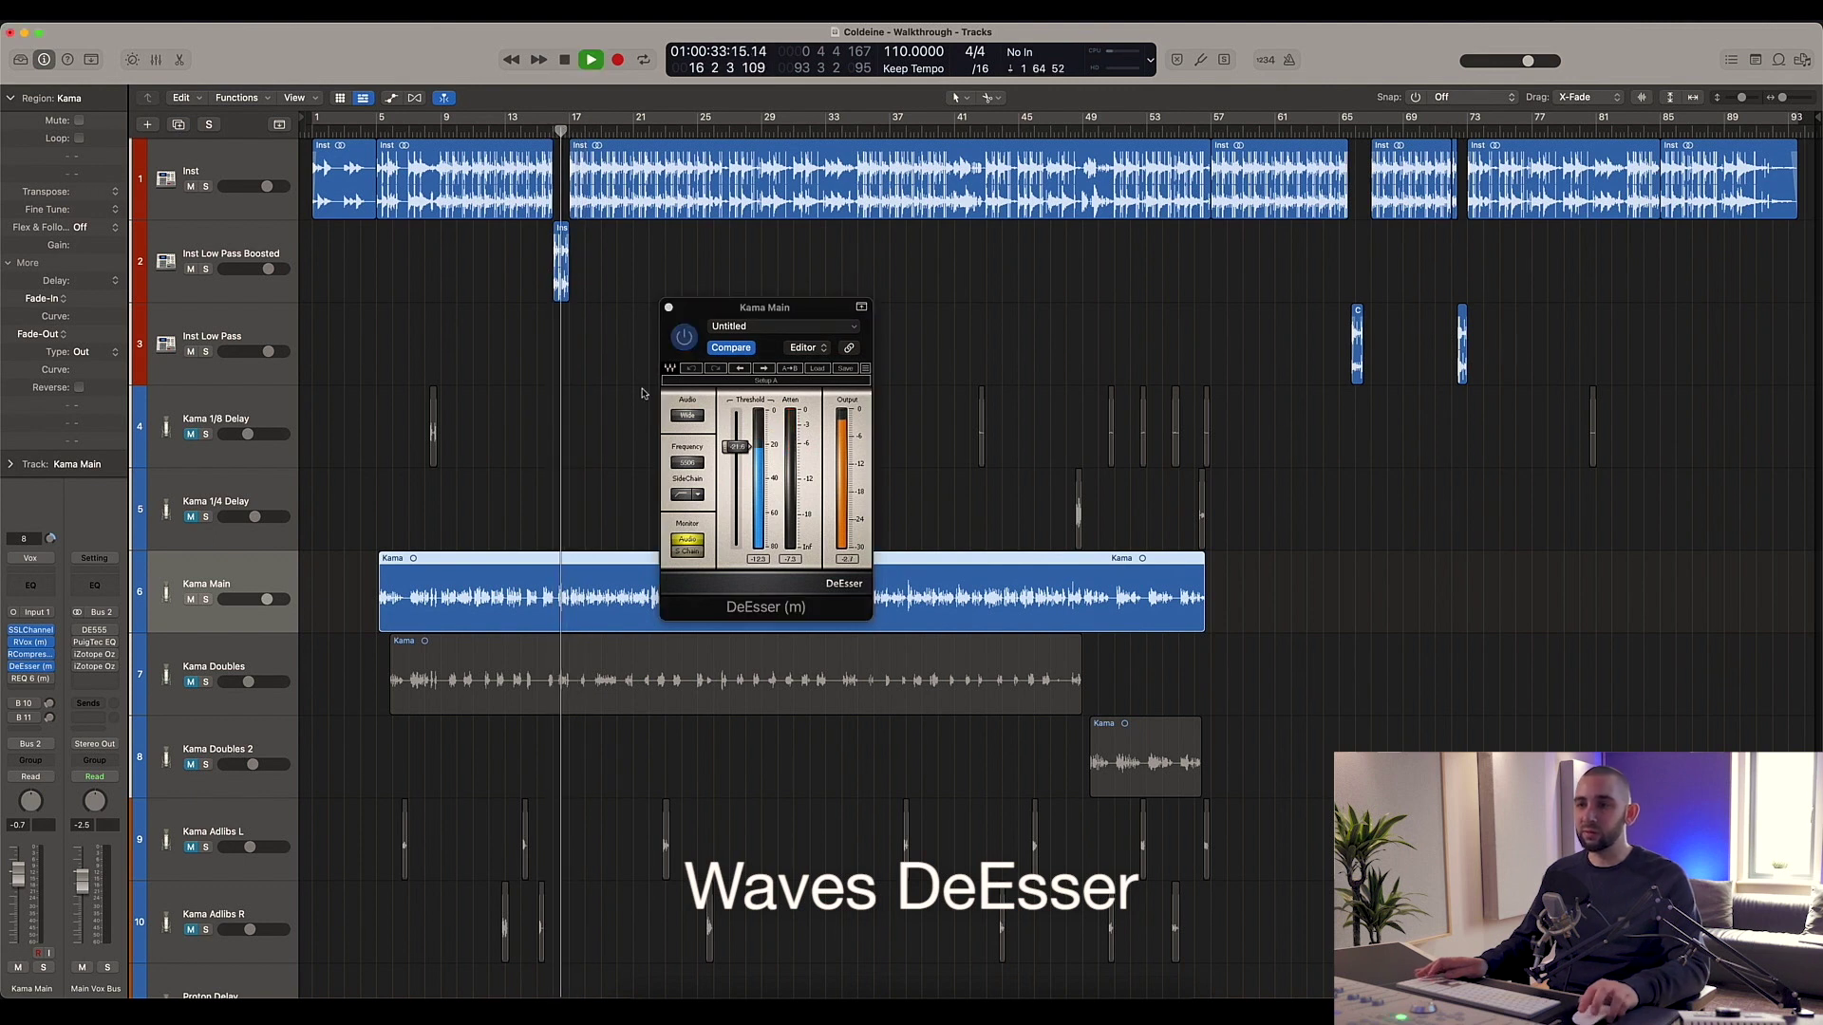
{"action": "left_click", "coordinate": [685, 339]}
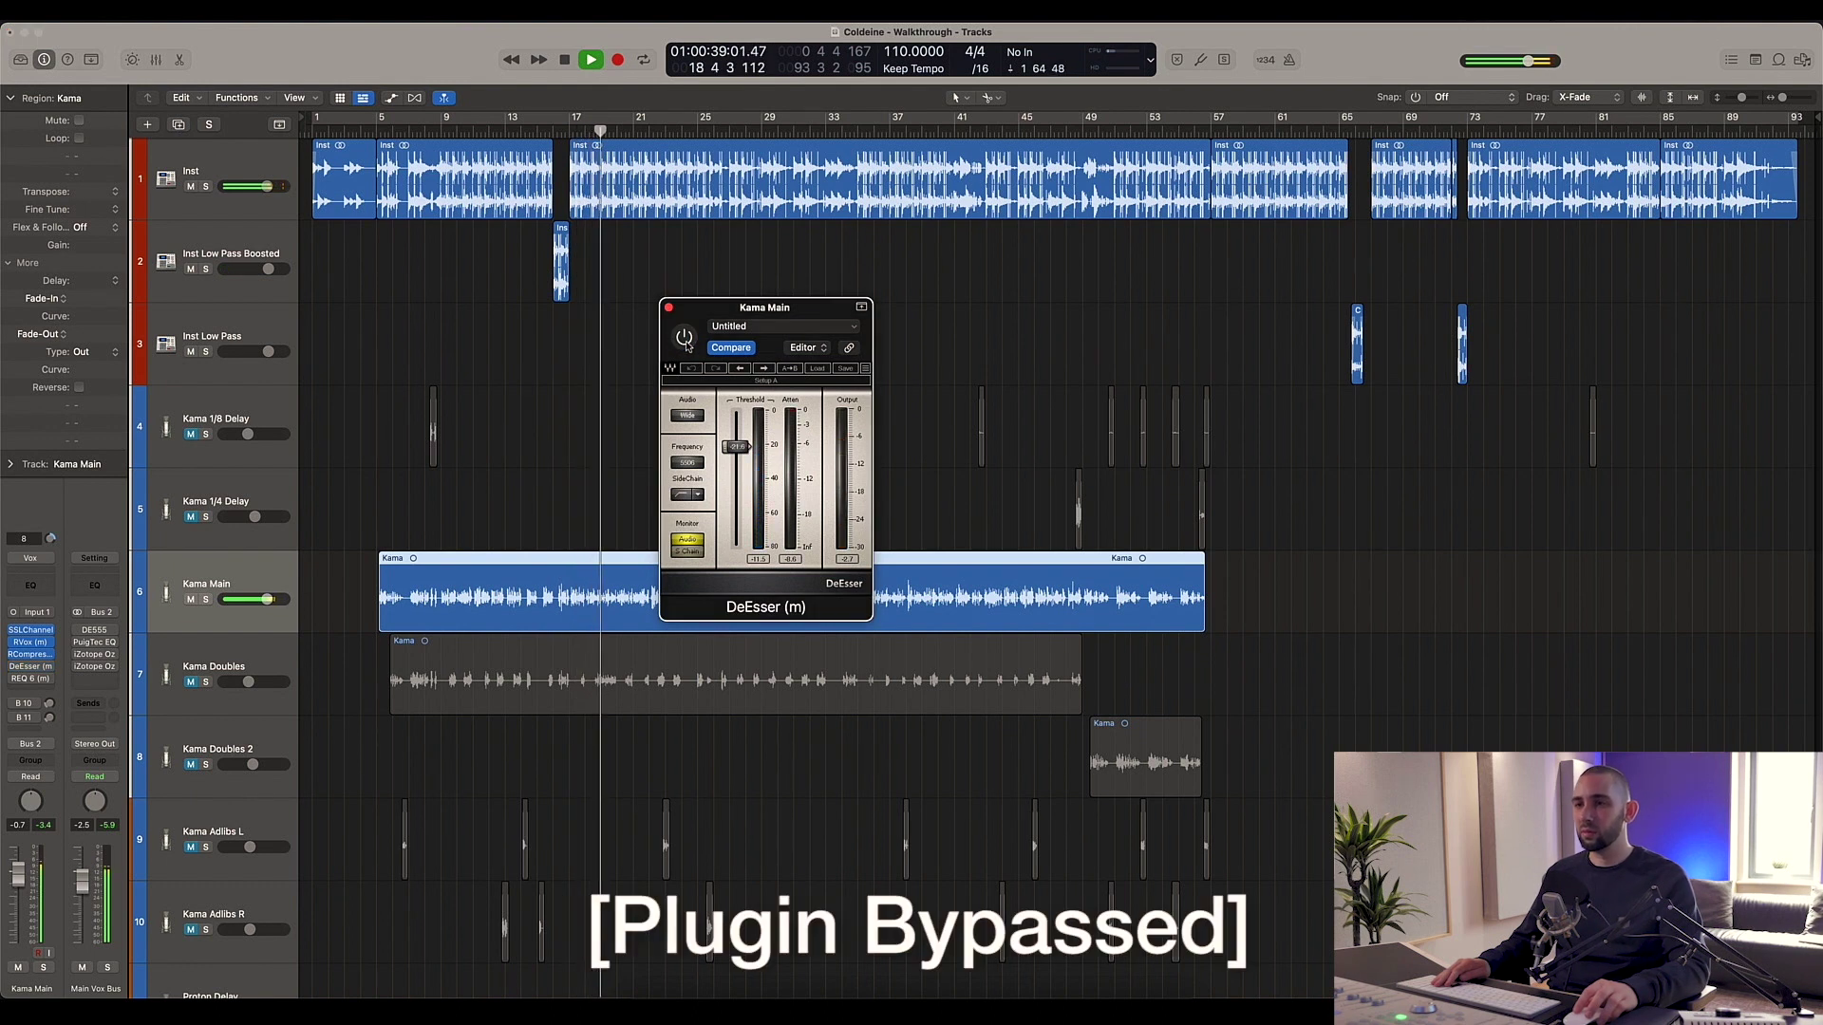
{"action": "left_click", "coordinate": [684, 339]}
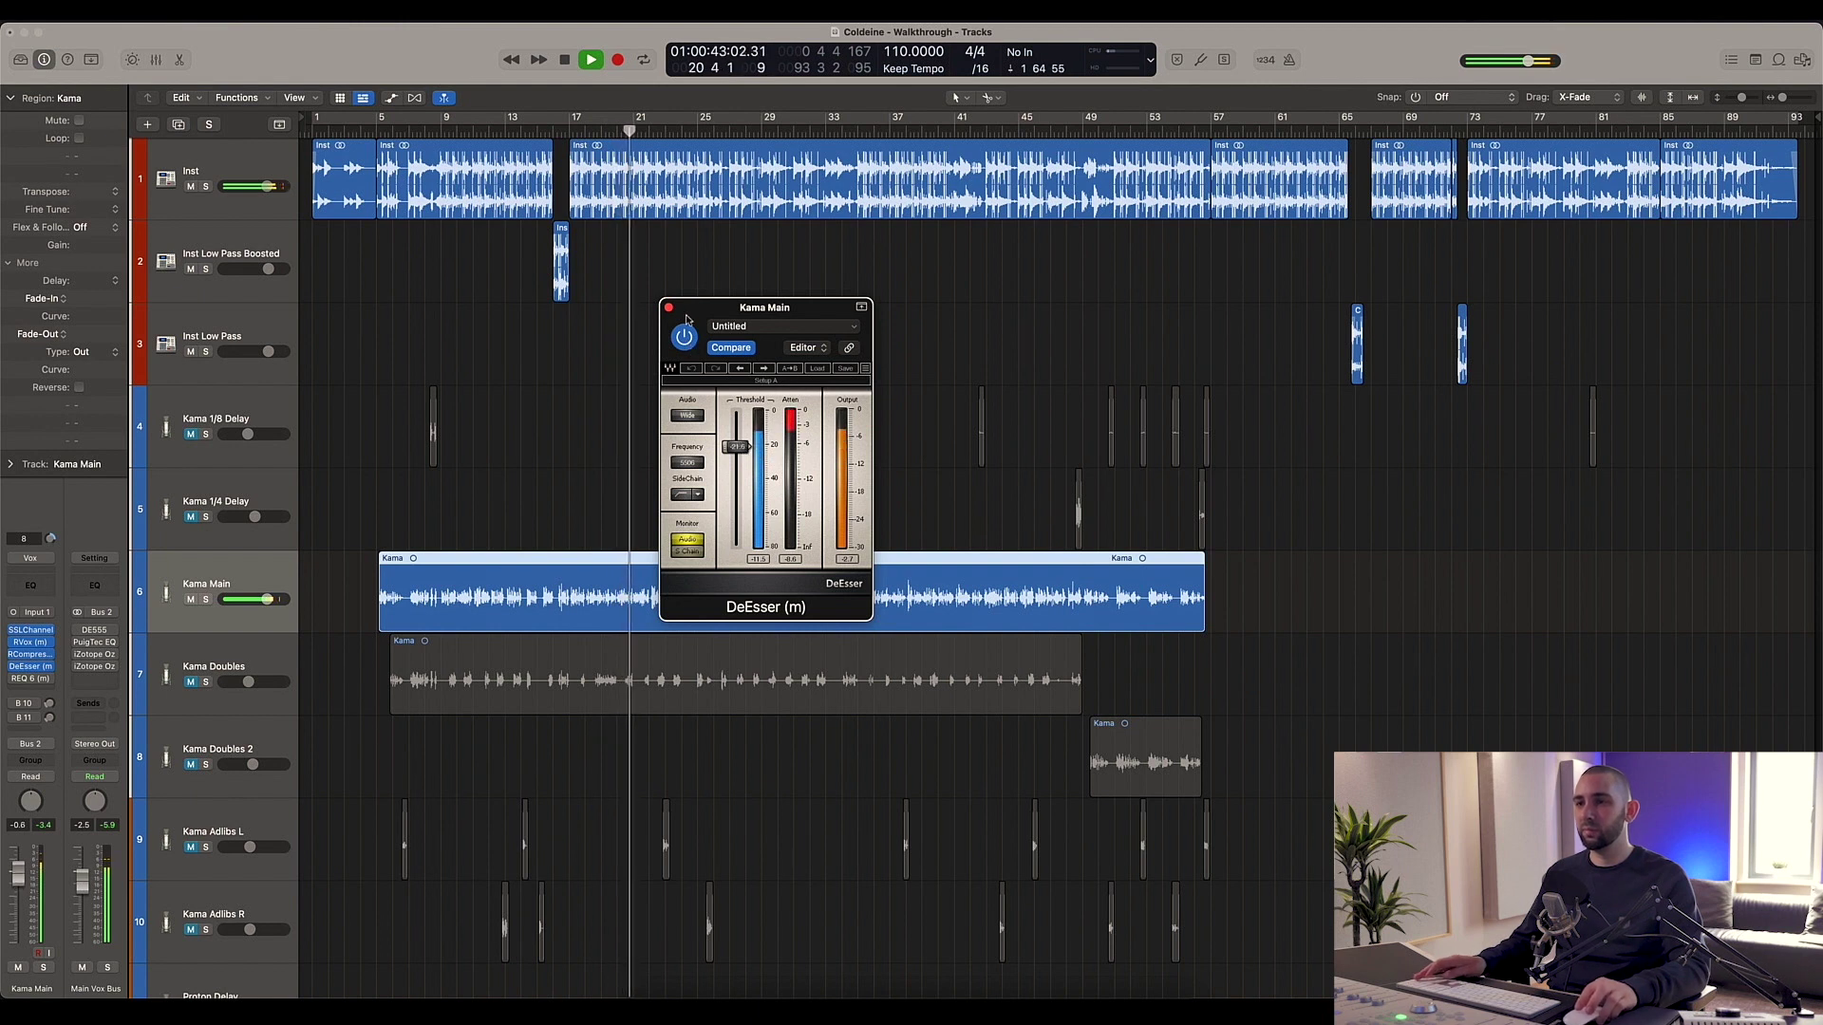
{"action": "key", "text": "space"}
{"action": "left_click", "coordinate": [668, 308]}
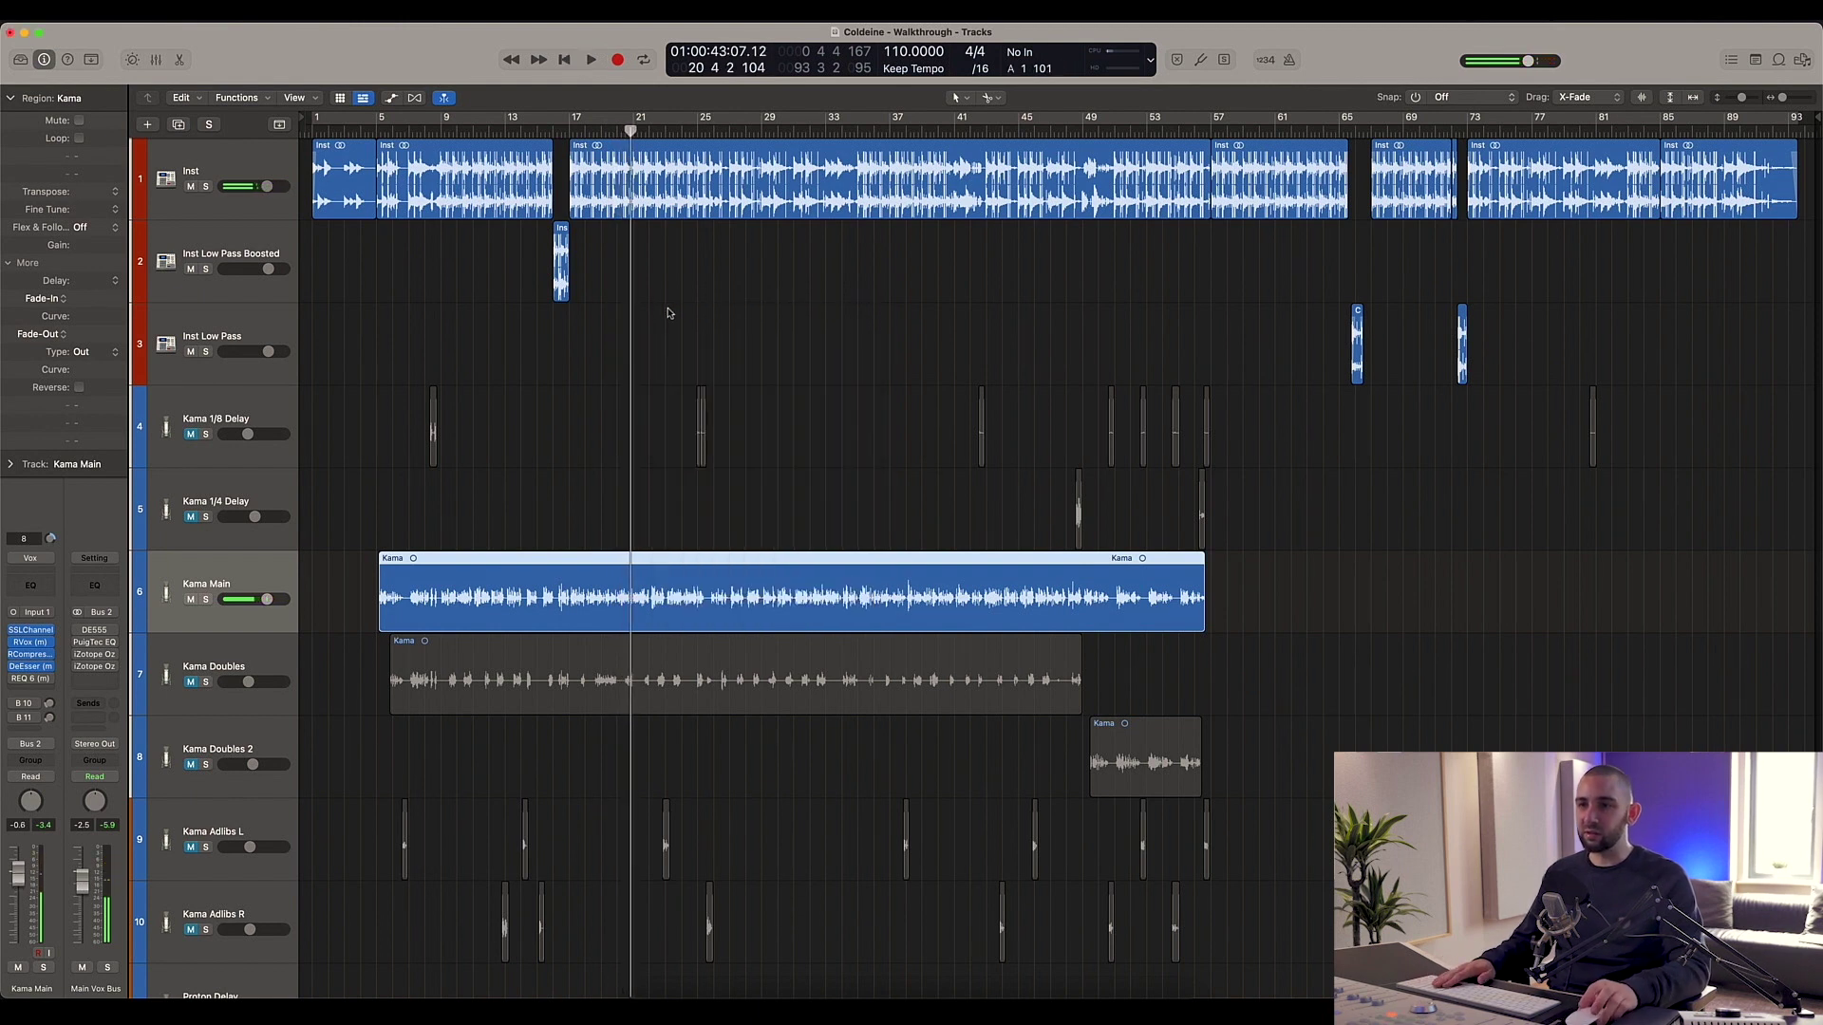
{"action": "left_click", "coordinate": [584, 131]}
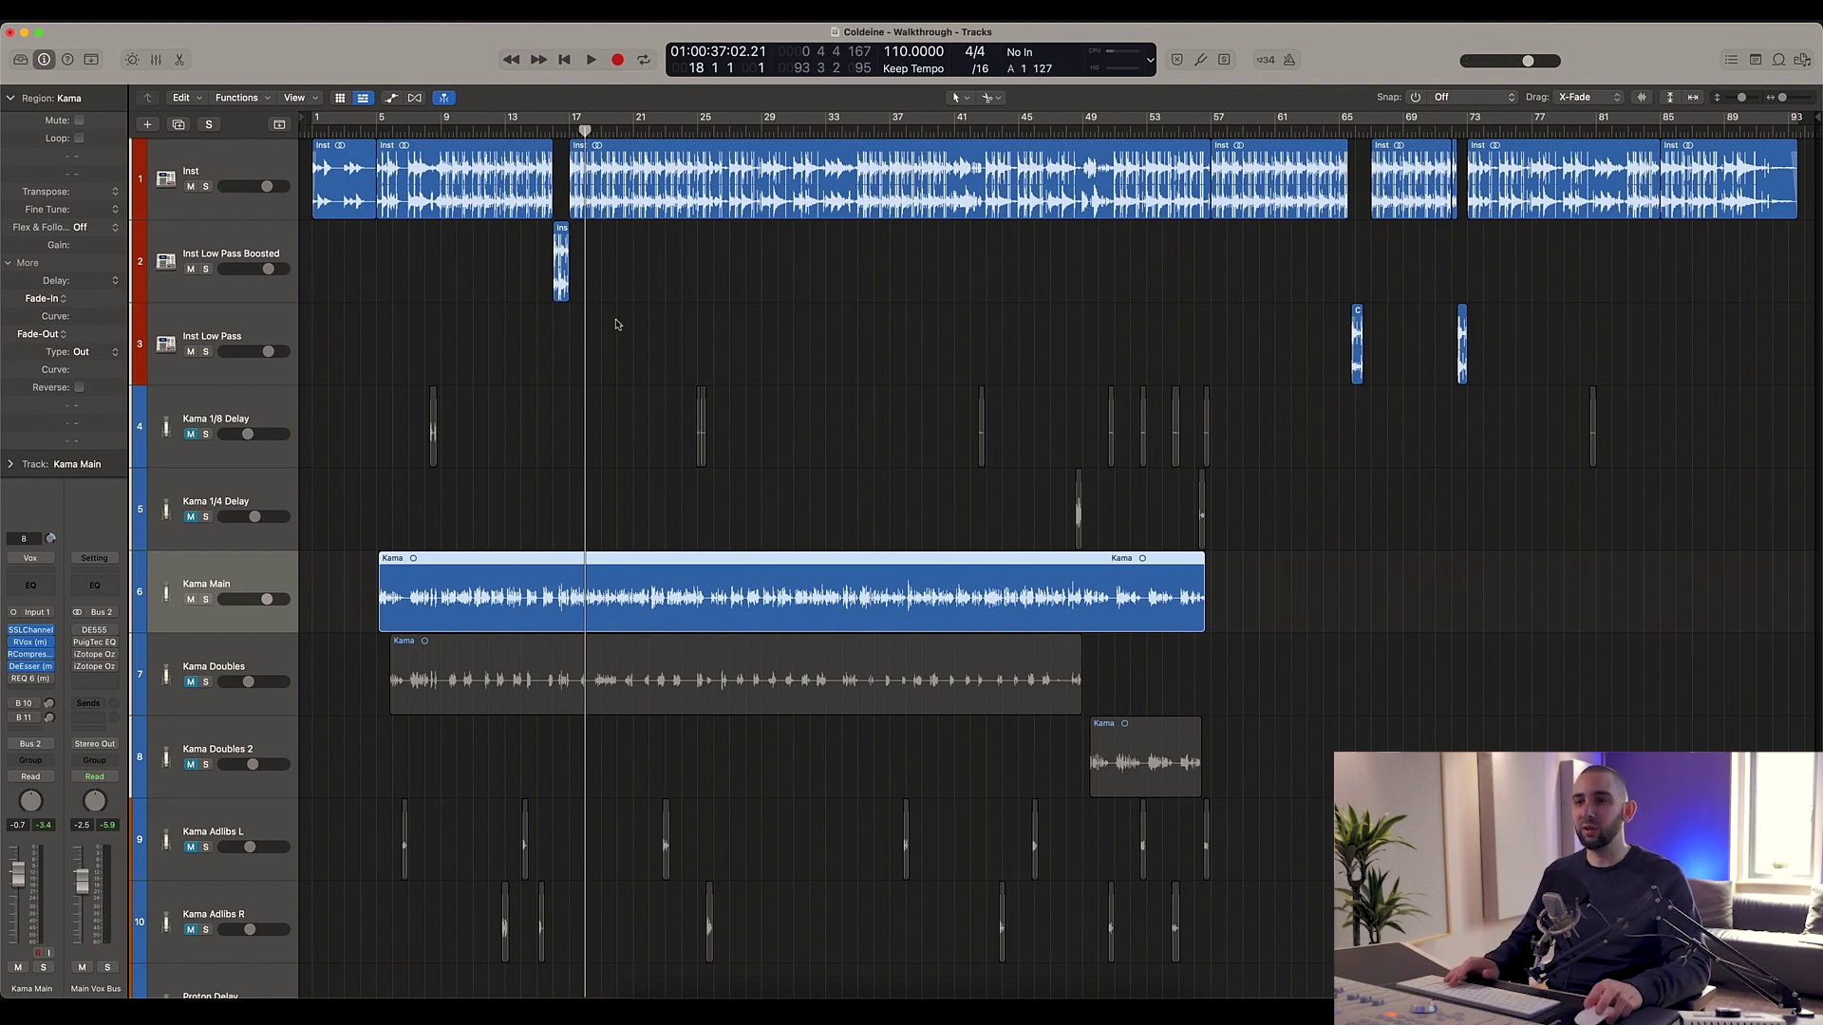
Step: Play Kama Main from bar 16 with REQ 6 bypassed then active, and close it
{"action": "left_click", "coordinate": [27, 682]}
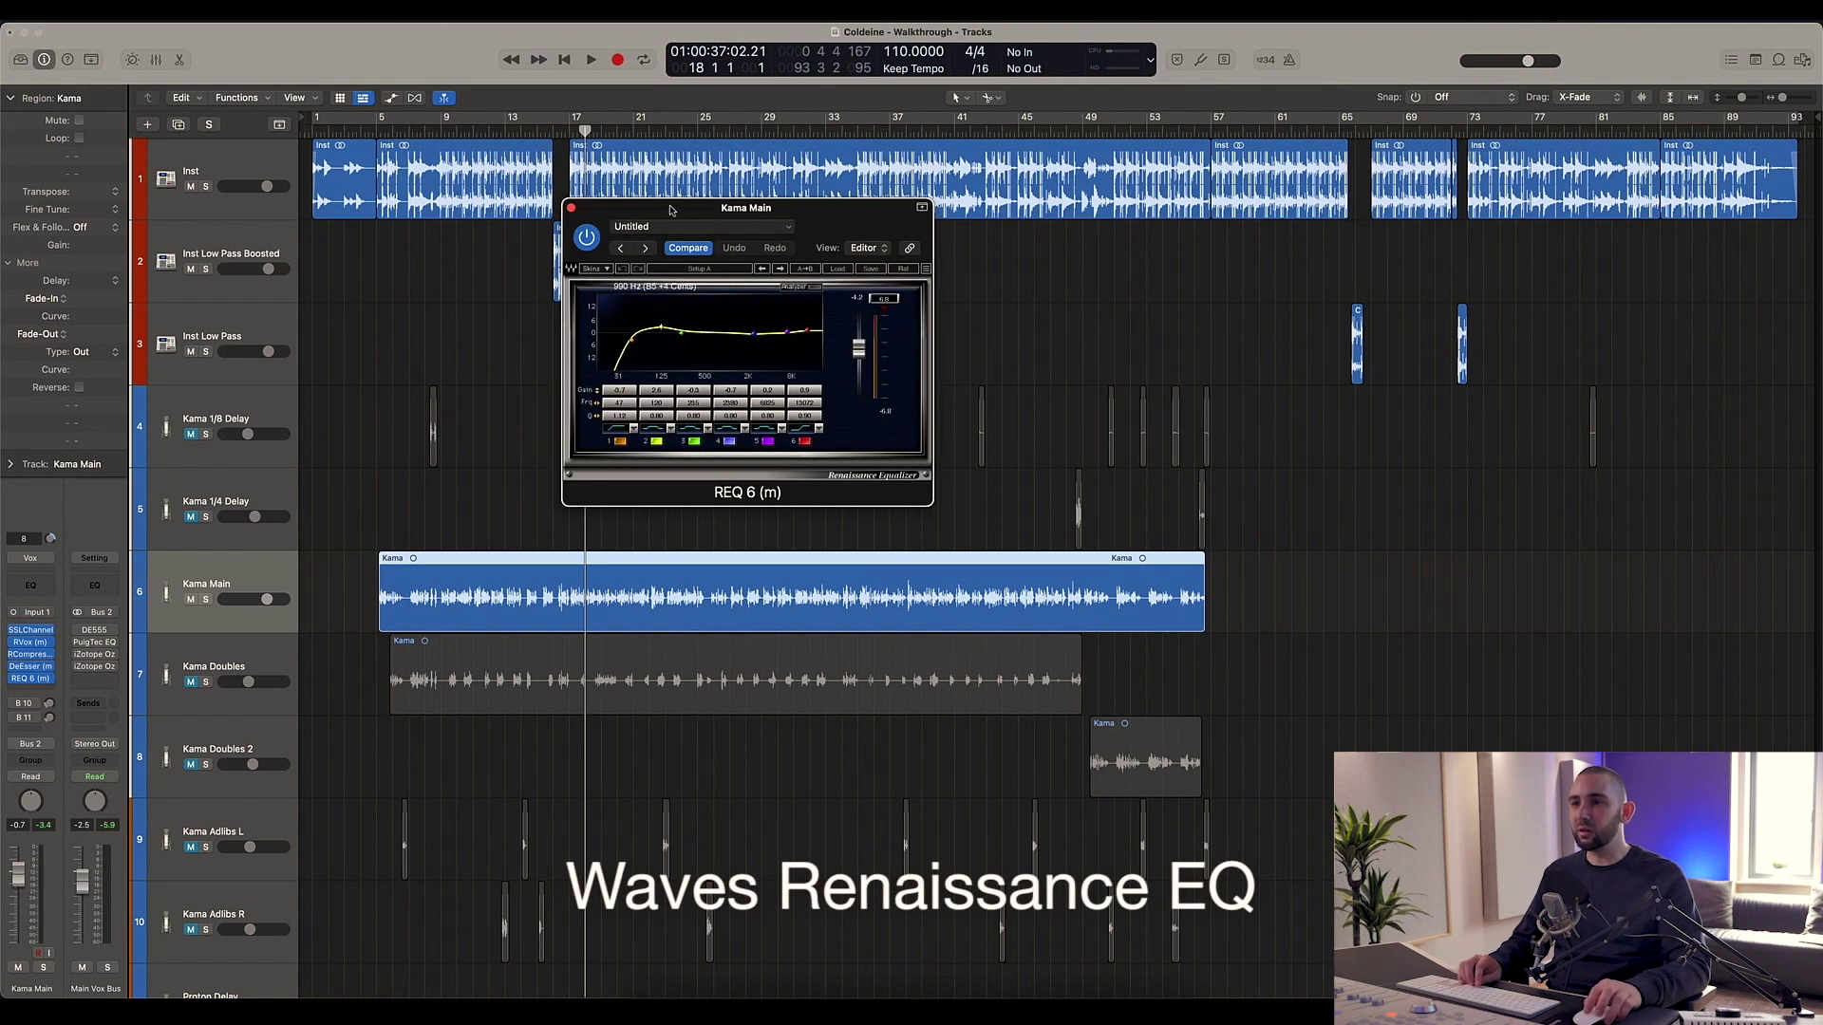
{"action": "left_click_drag", "start_coordinate": [670, 209], "coordinate": [723, 353]}
{"action": "left_click", "coordinate": [560, 130]}
{"action": "key", "text": "space"}
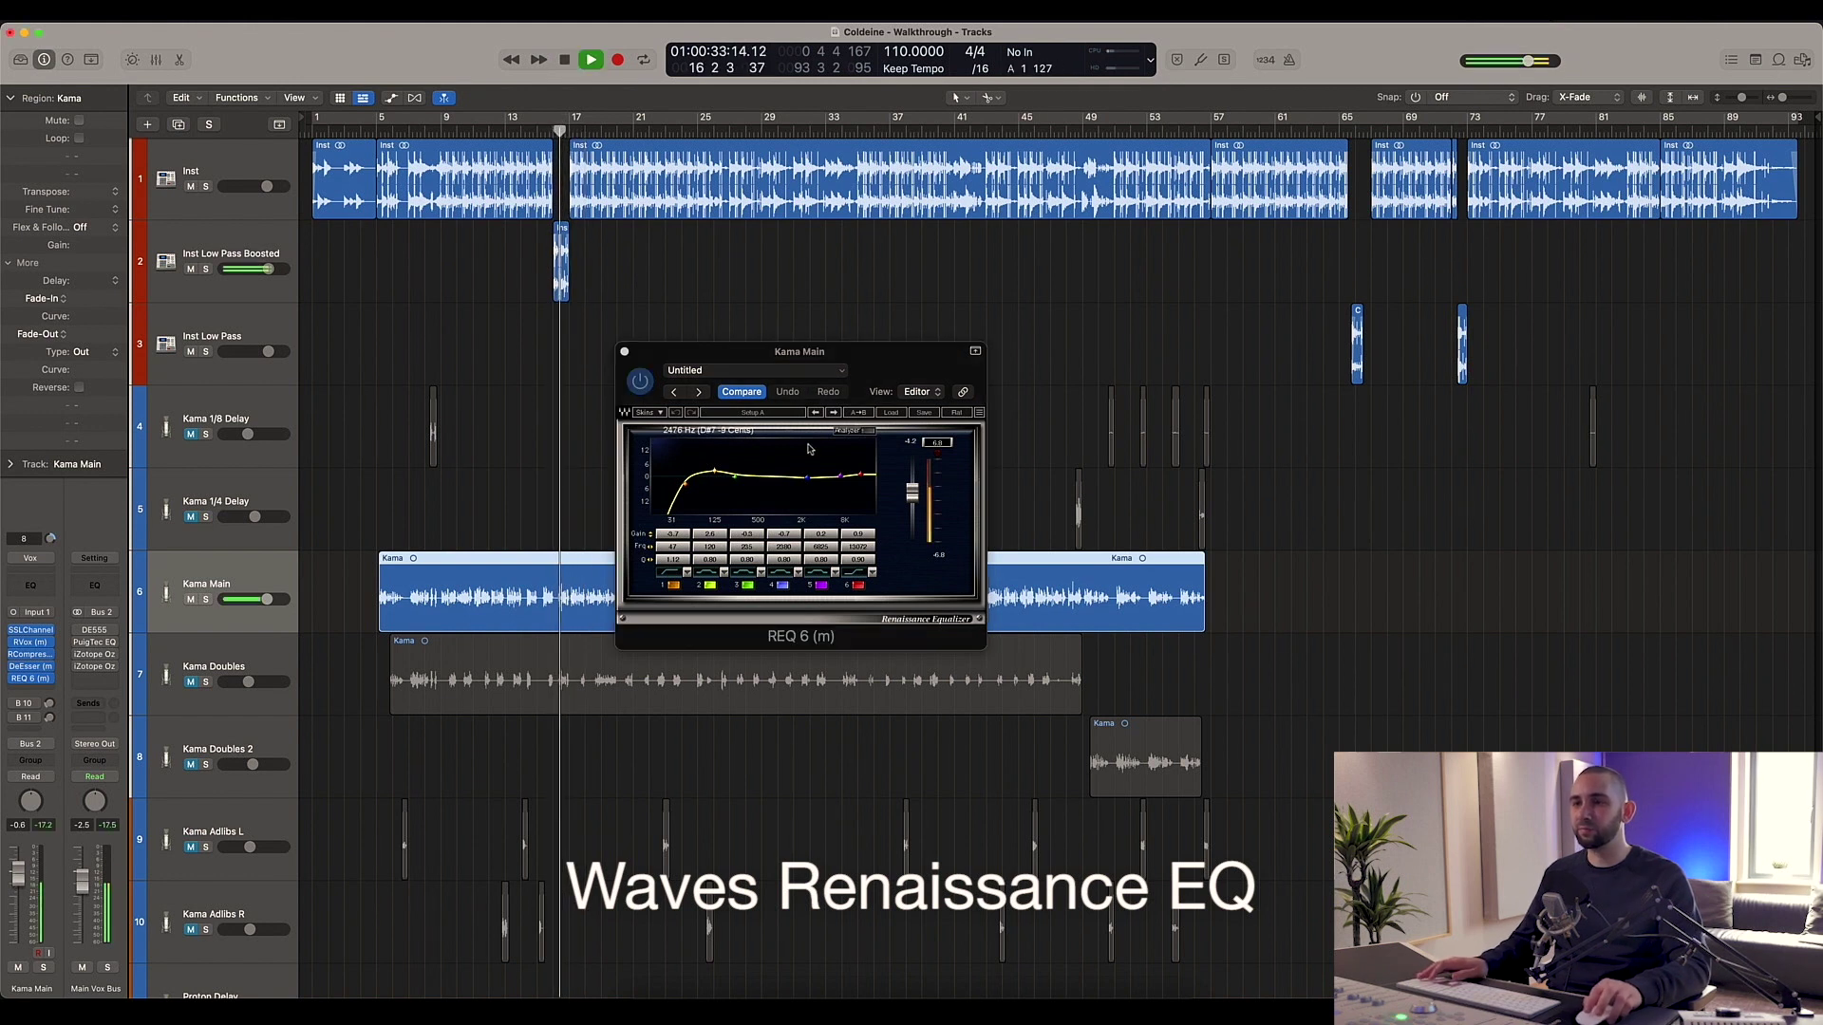
{"action": "left_click", "coordinate": [640, 383]}
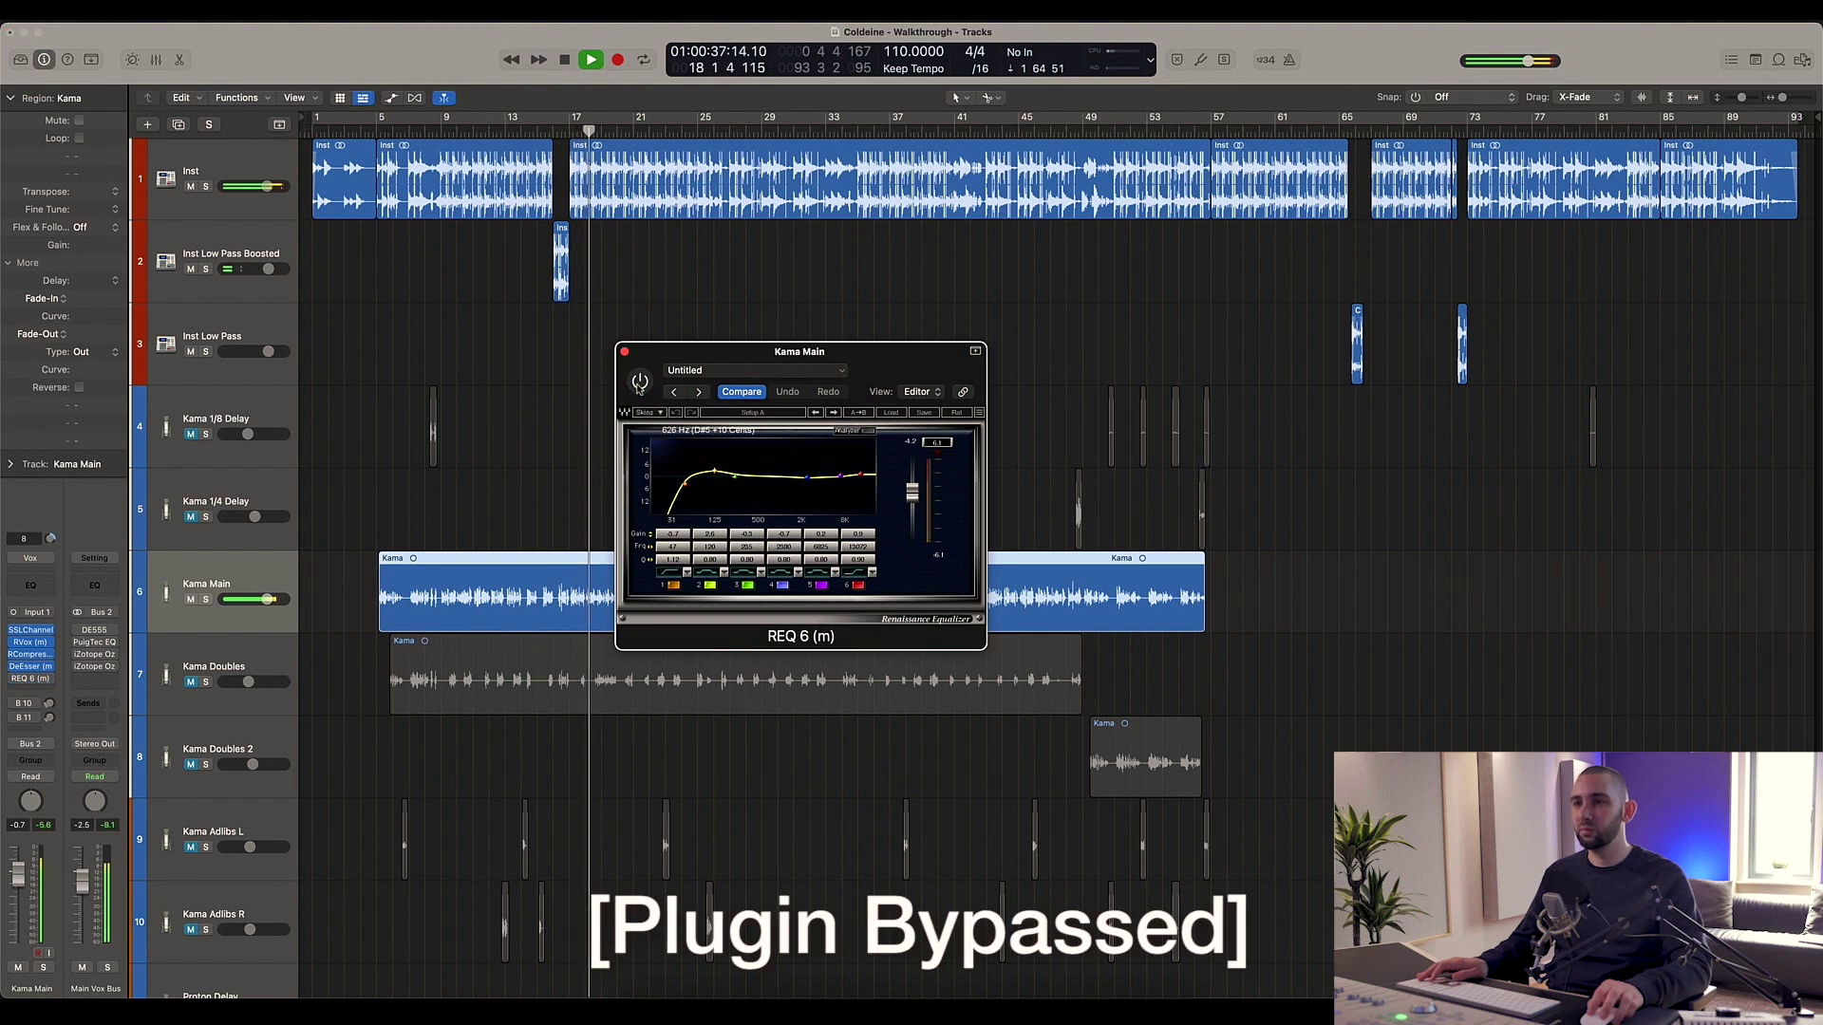
{"action": "left_click", "coordinate": [640, 383]}
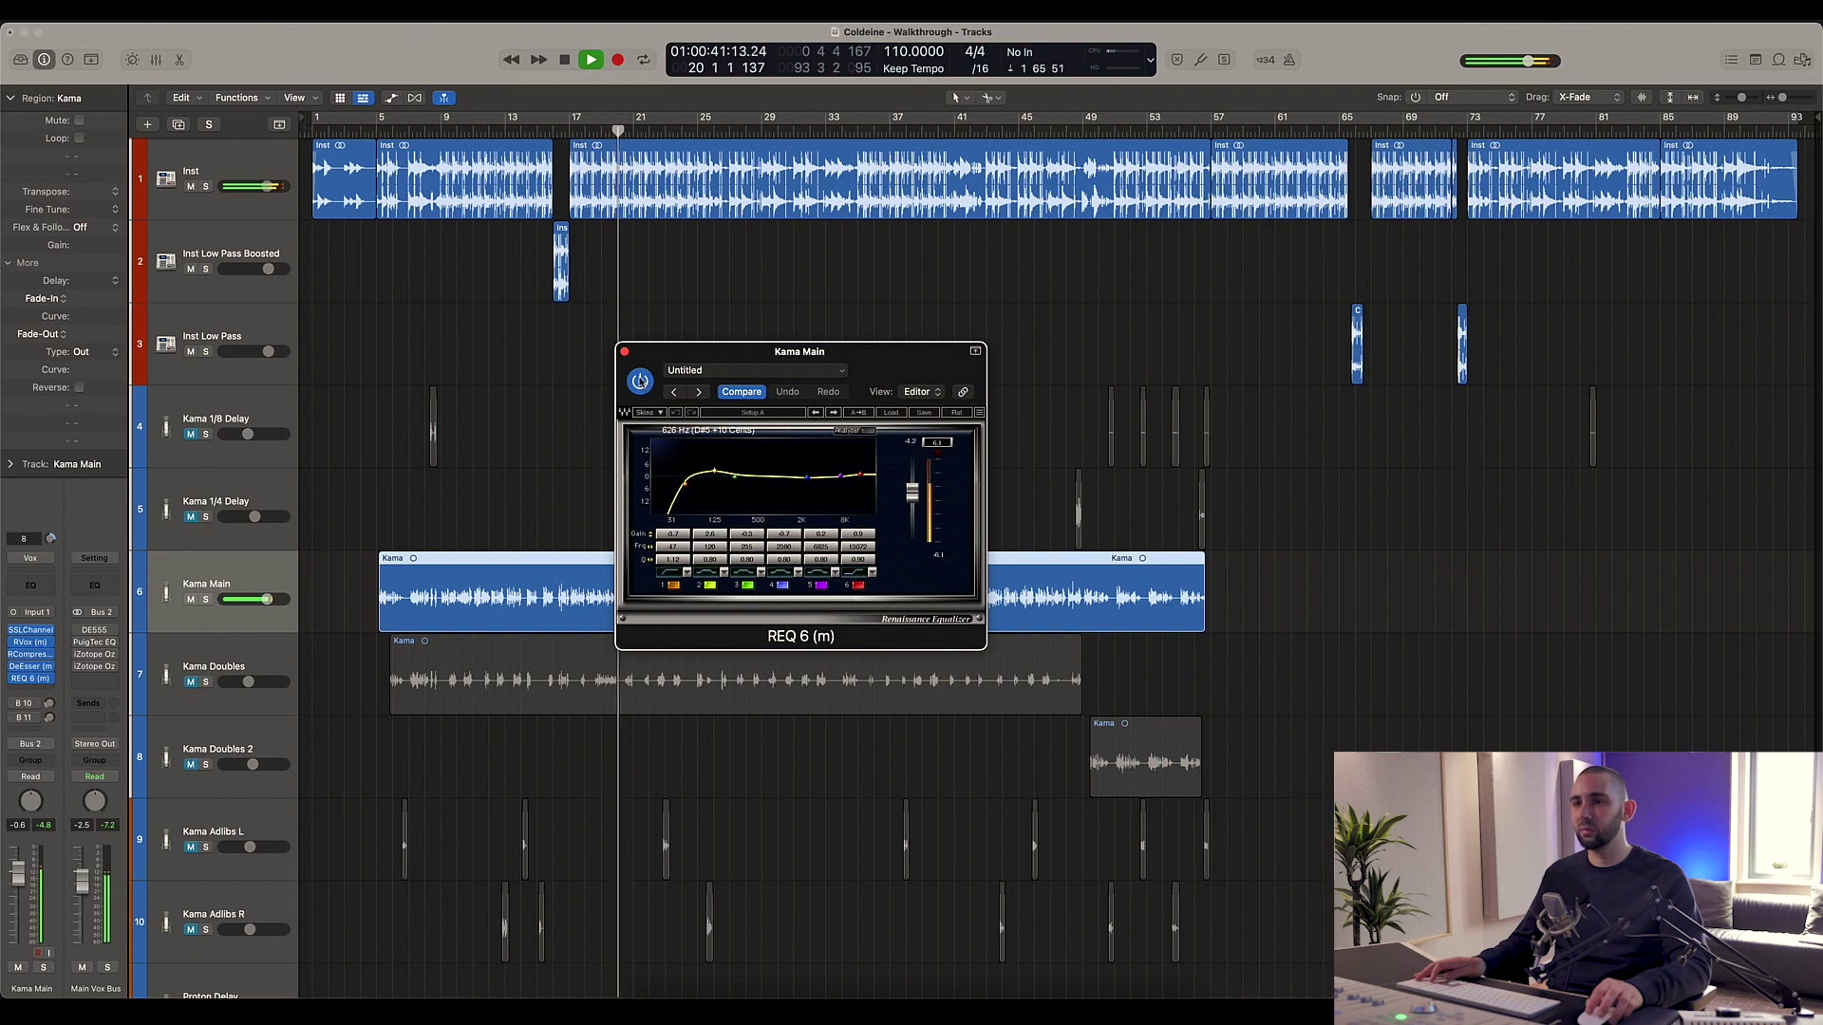
{"action": "key", "text": "space"}
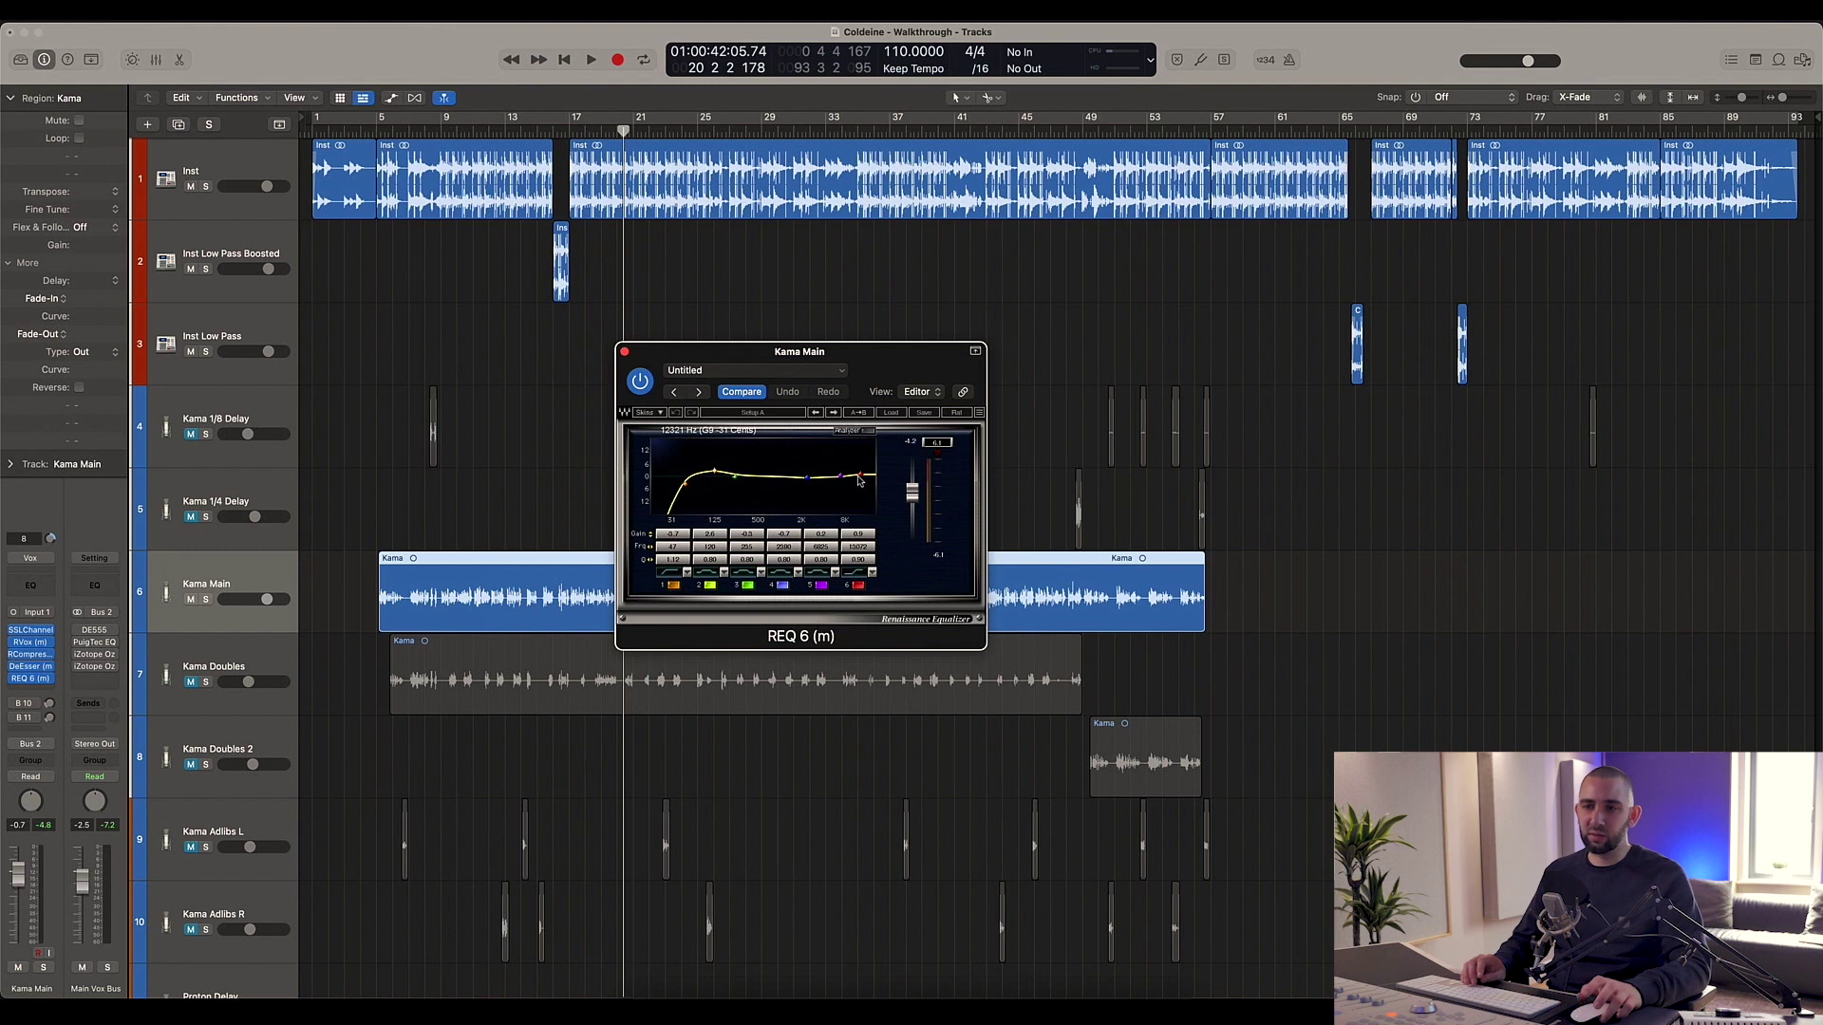
{"action": "left_click", "coordinate": [625, 352]}
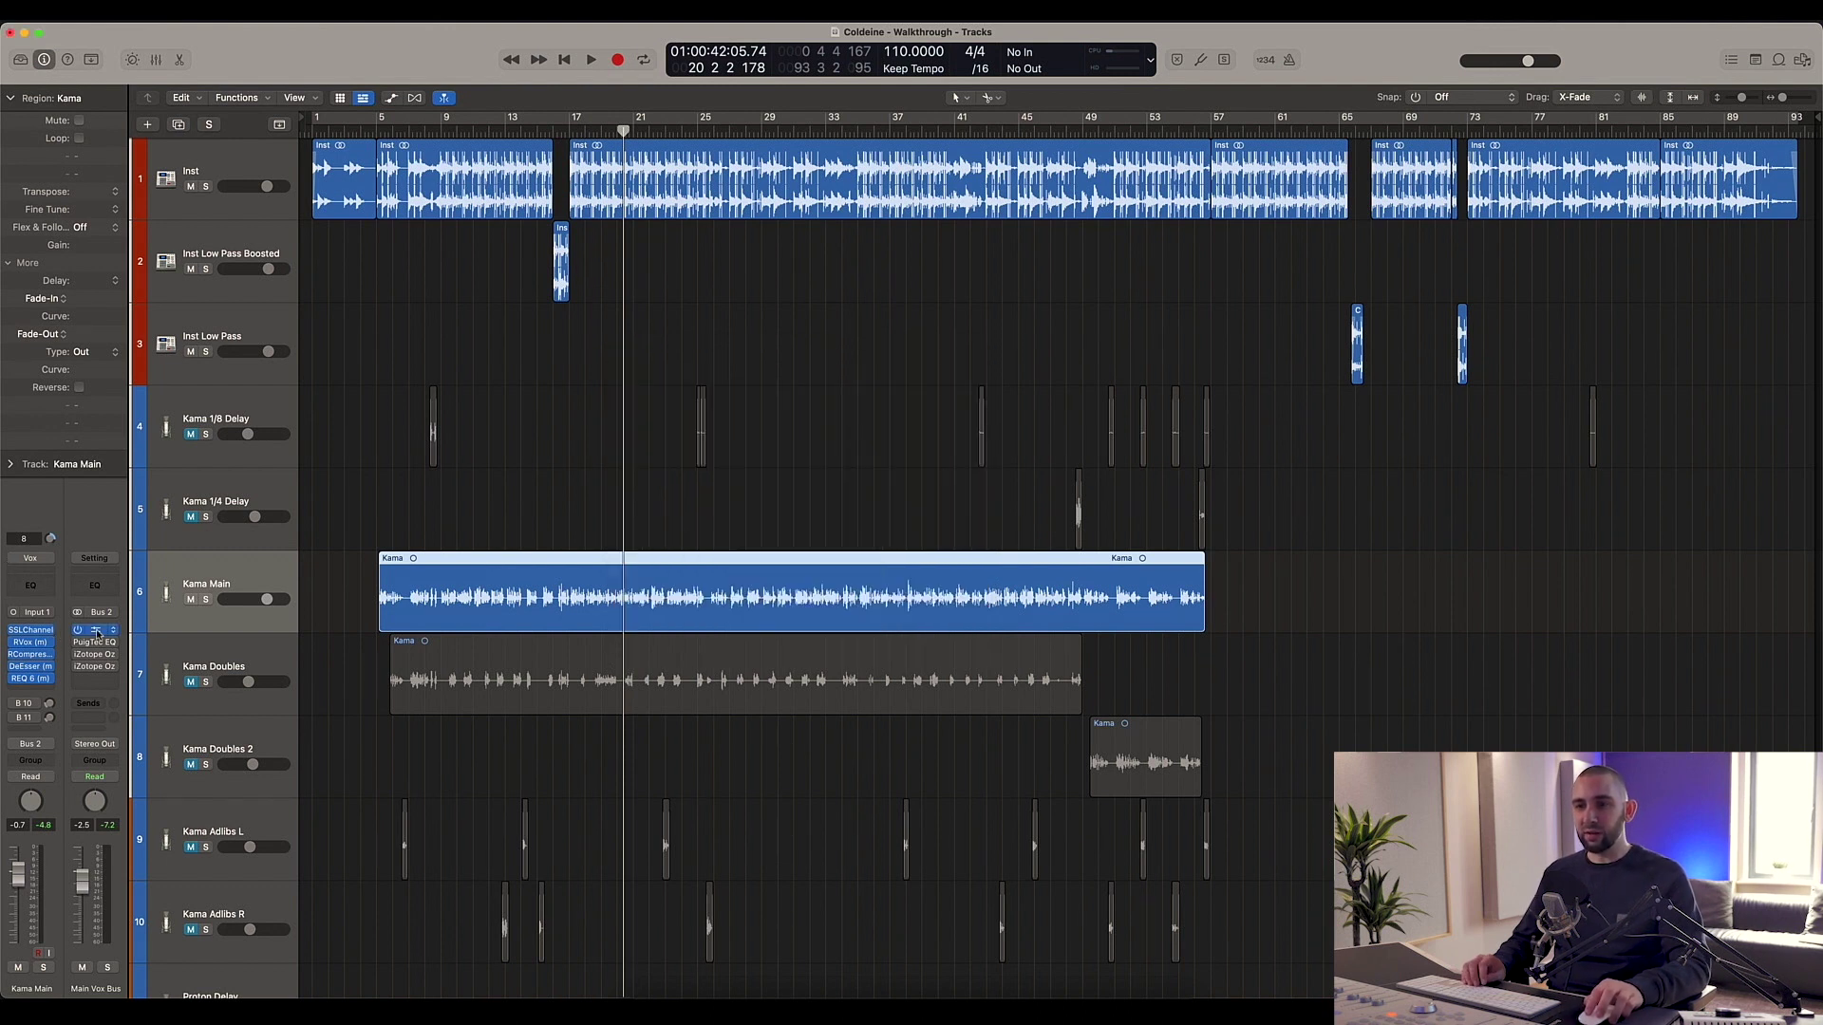
Step: Play the Main Vox Bus with DE555 bypassed then active, and close its window
{"action": "left_click_drag", "start_coordinate": [718, 215], "coordinate": [766, 252]}
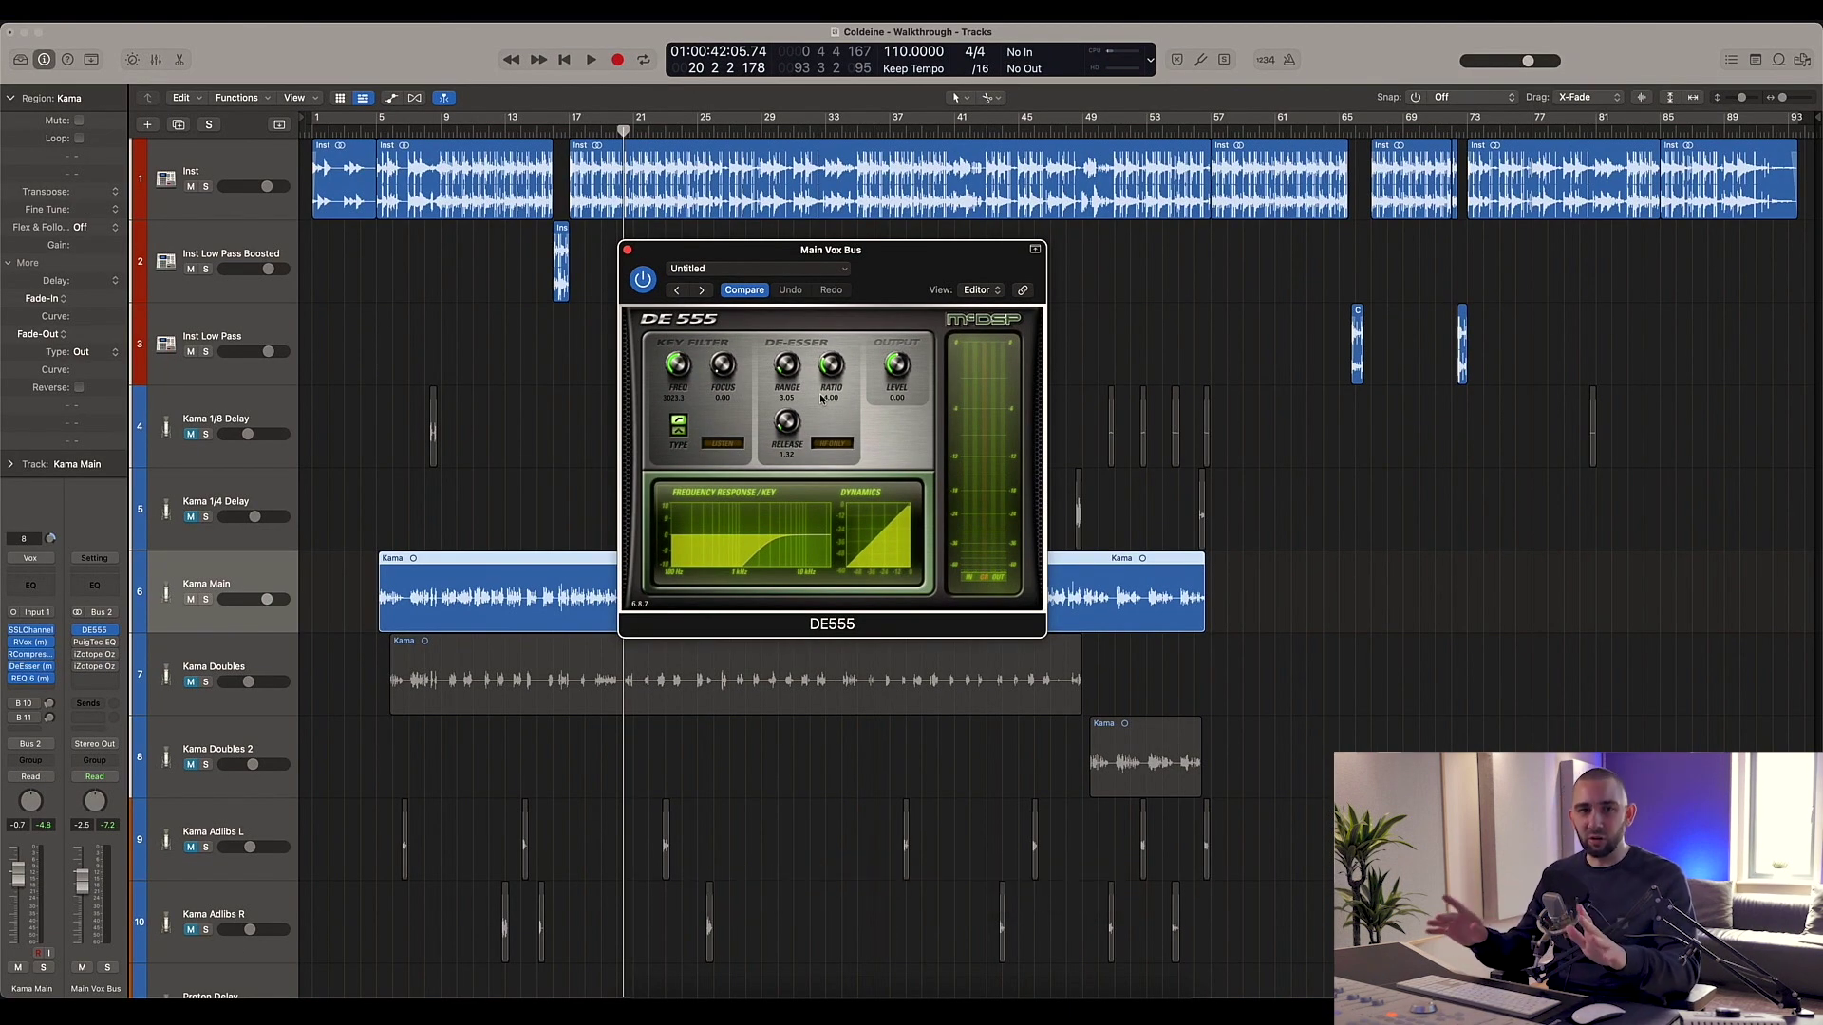
{"action": "left_click", "coordinate": [646, 283]}
{"action": "key", "text": "space"}
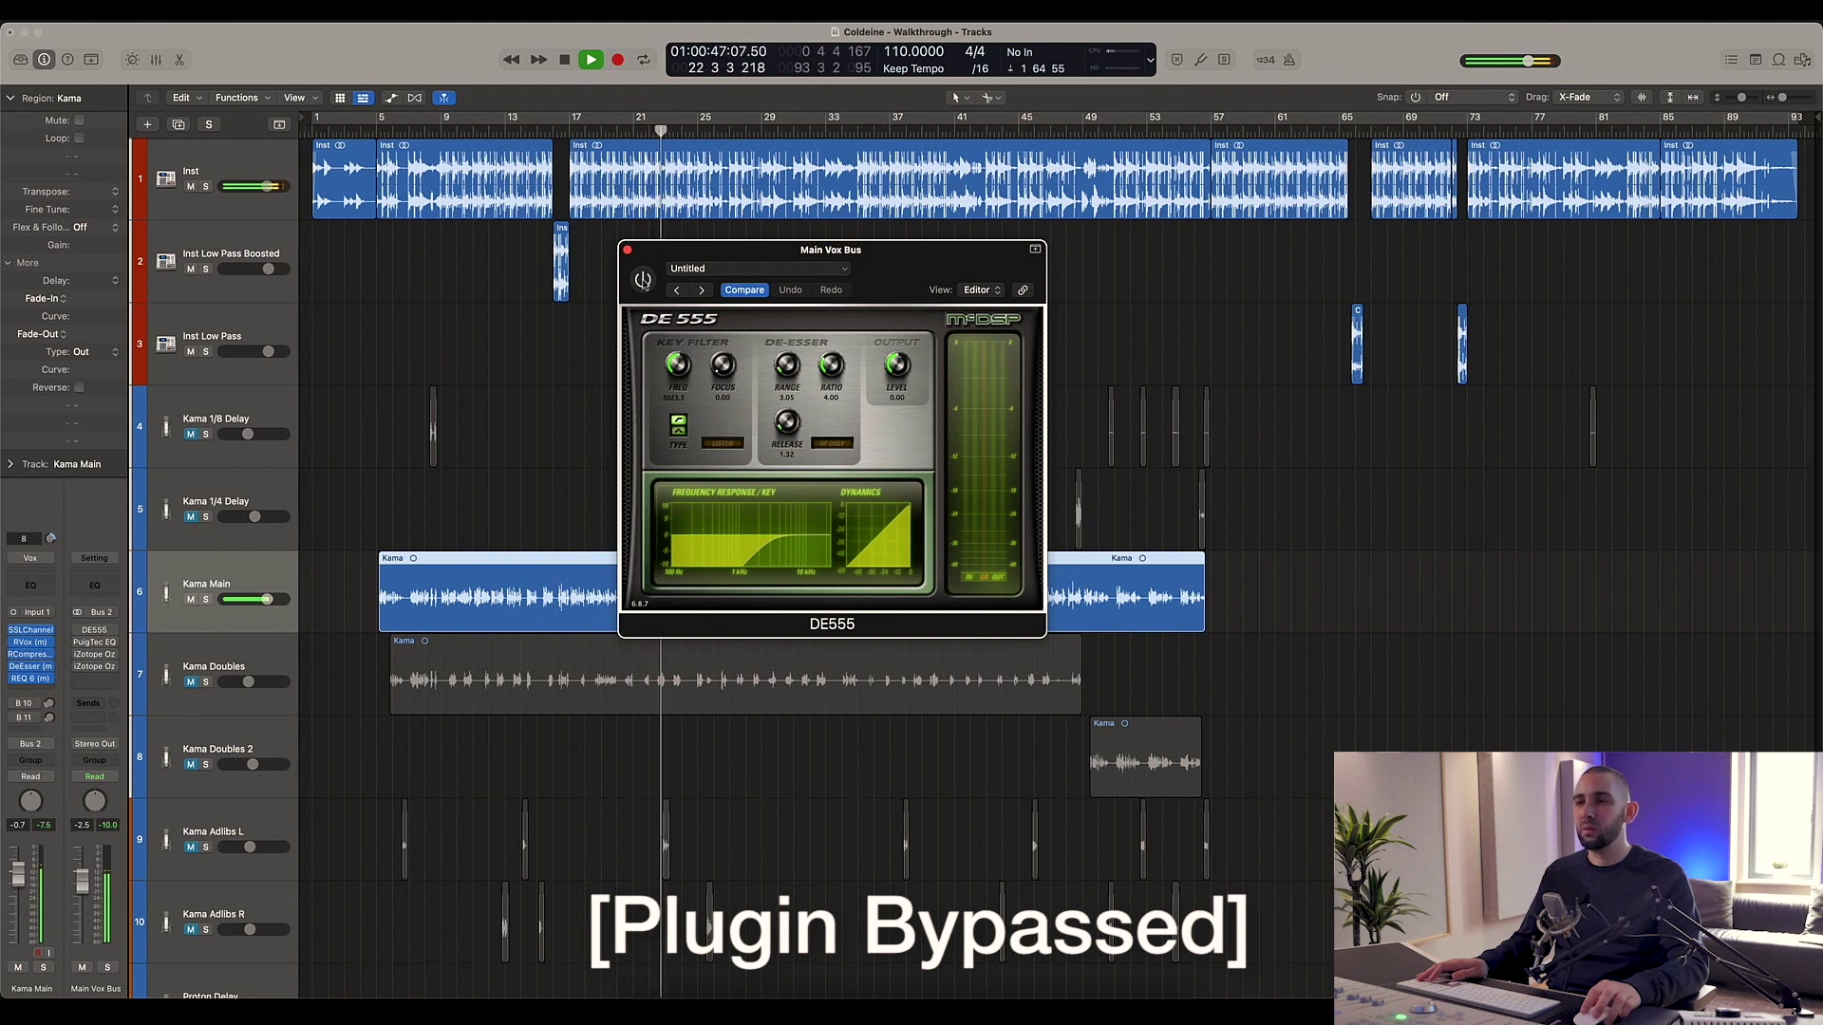
{"action": "left_click", "coordinate": [643, 281]}
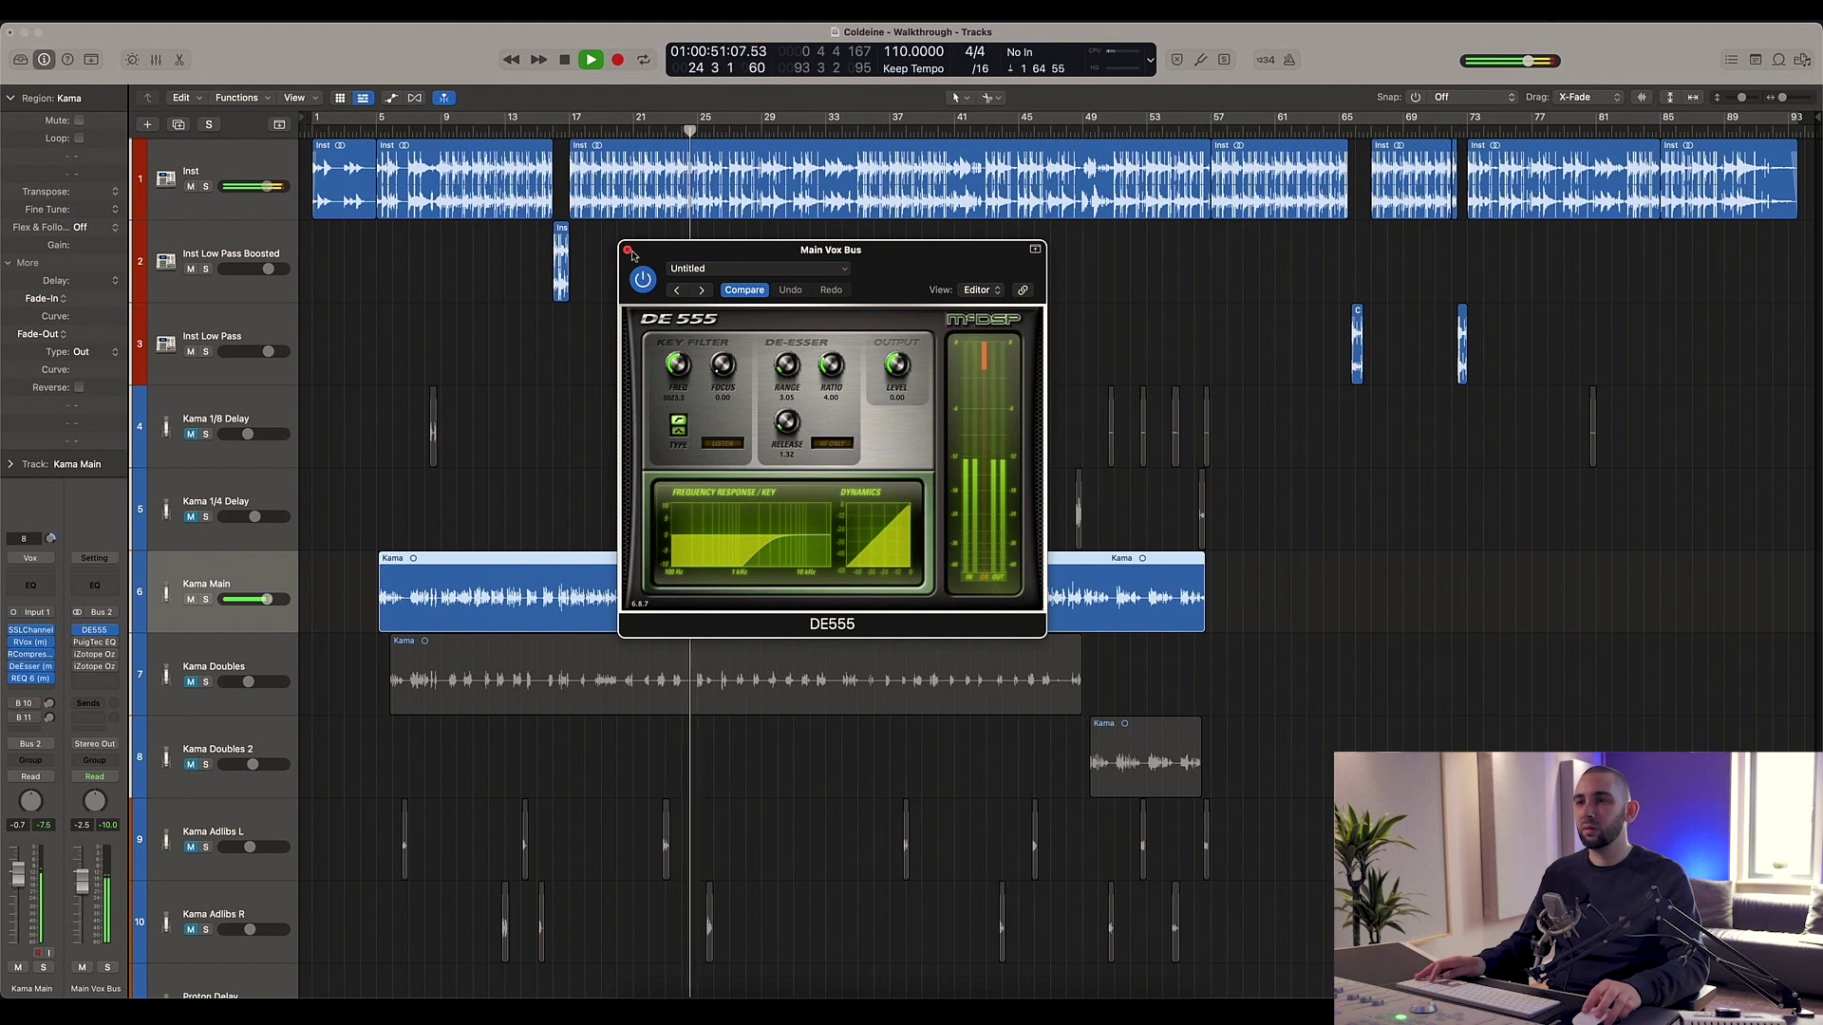
{"action": "key", "text": "space"}
{"action": "left_click", "coordinate": [628, 251]}
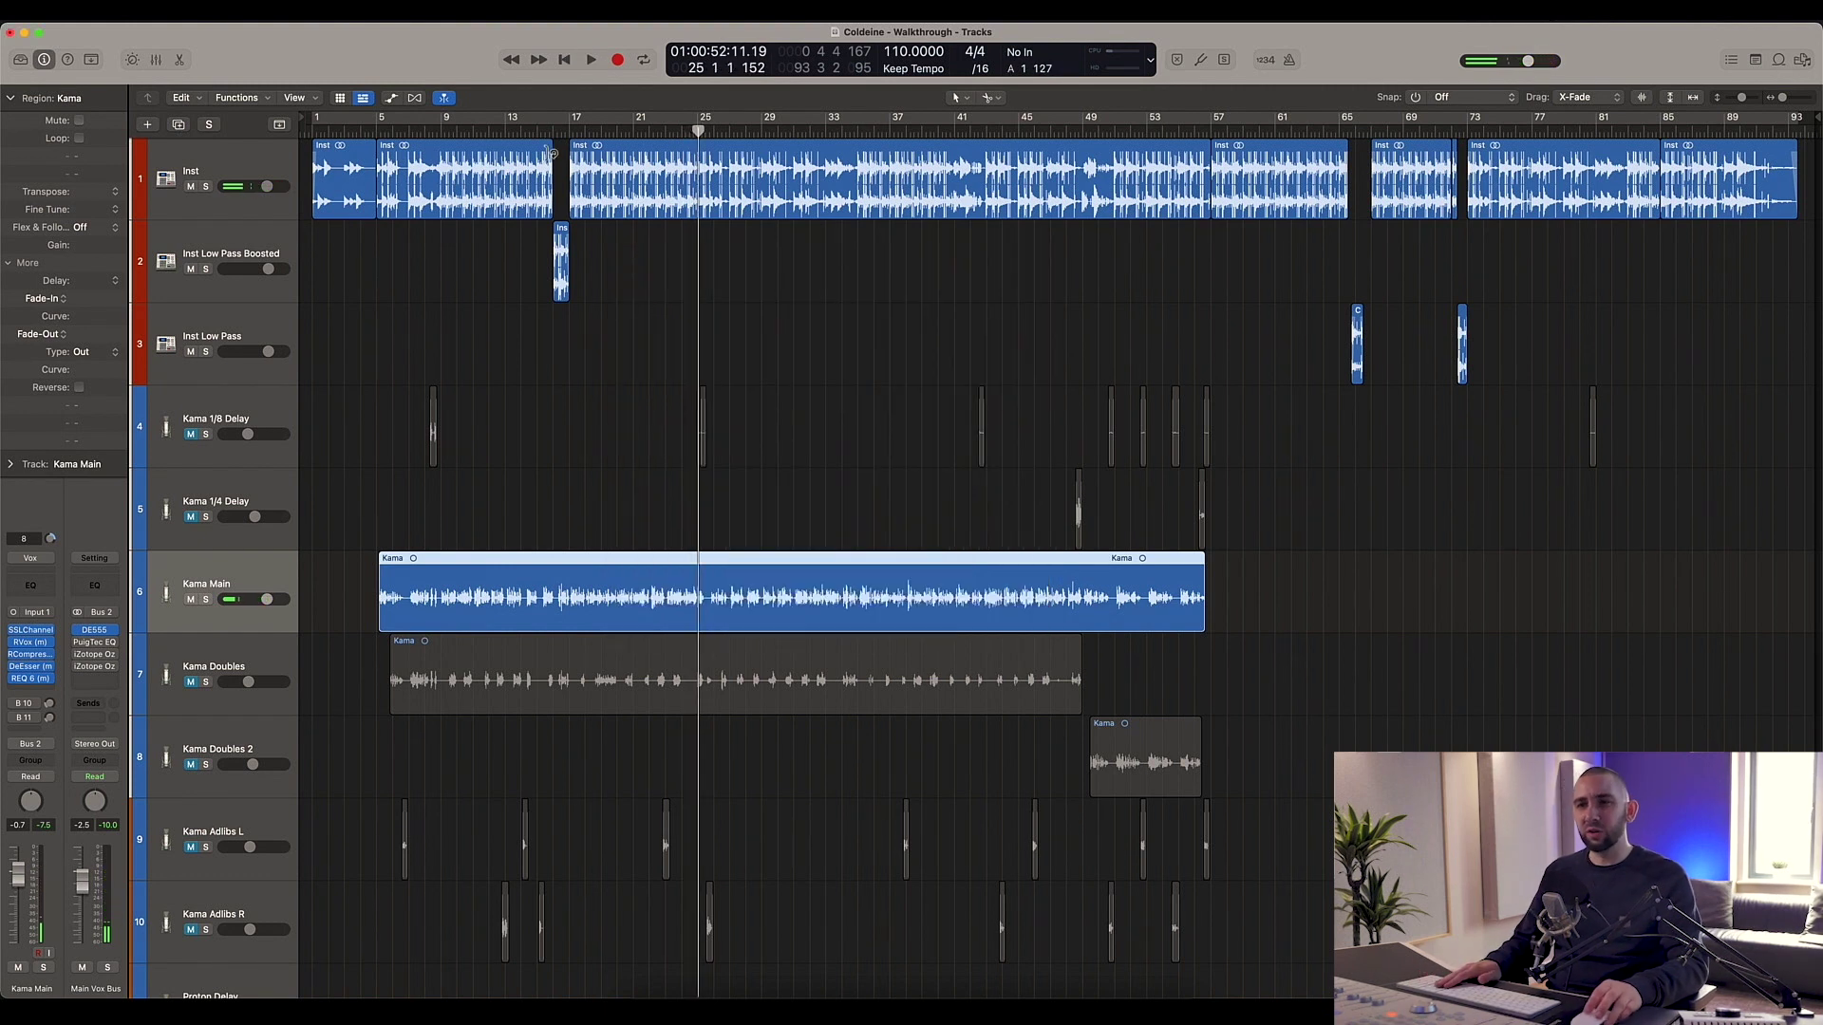
Step: Play the Main Vox Bus from bar 17, toggling PuigTec EQP1A off and on twice, then close it
{"action": "left_click", "coordinate": [569, 129]}
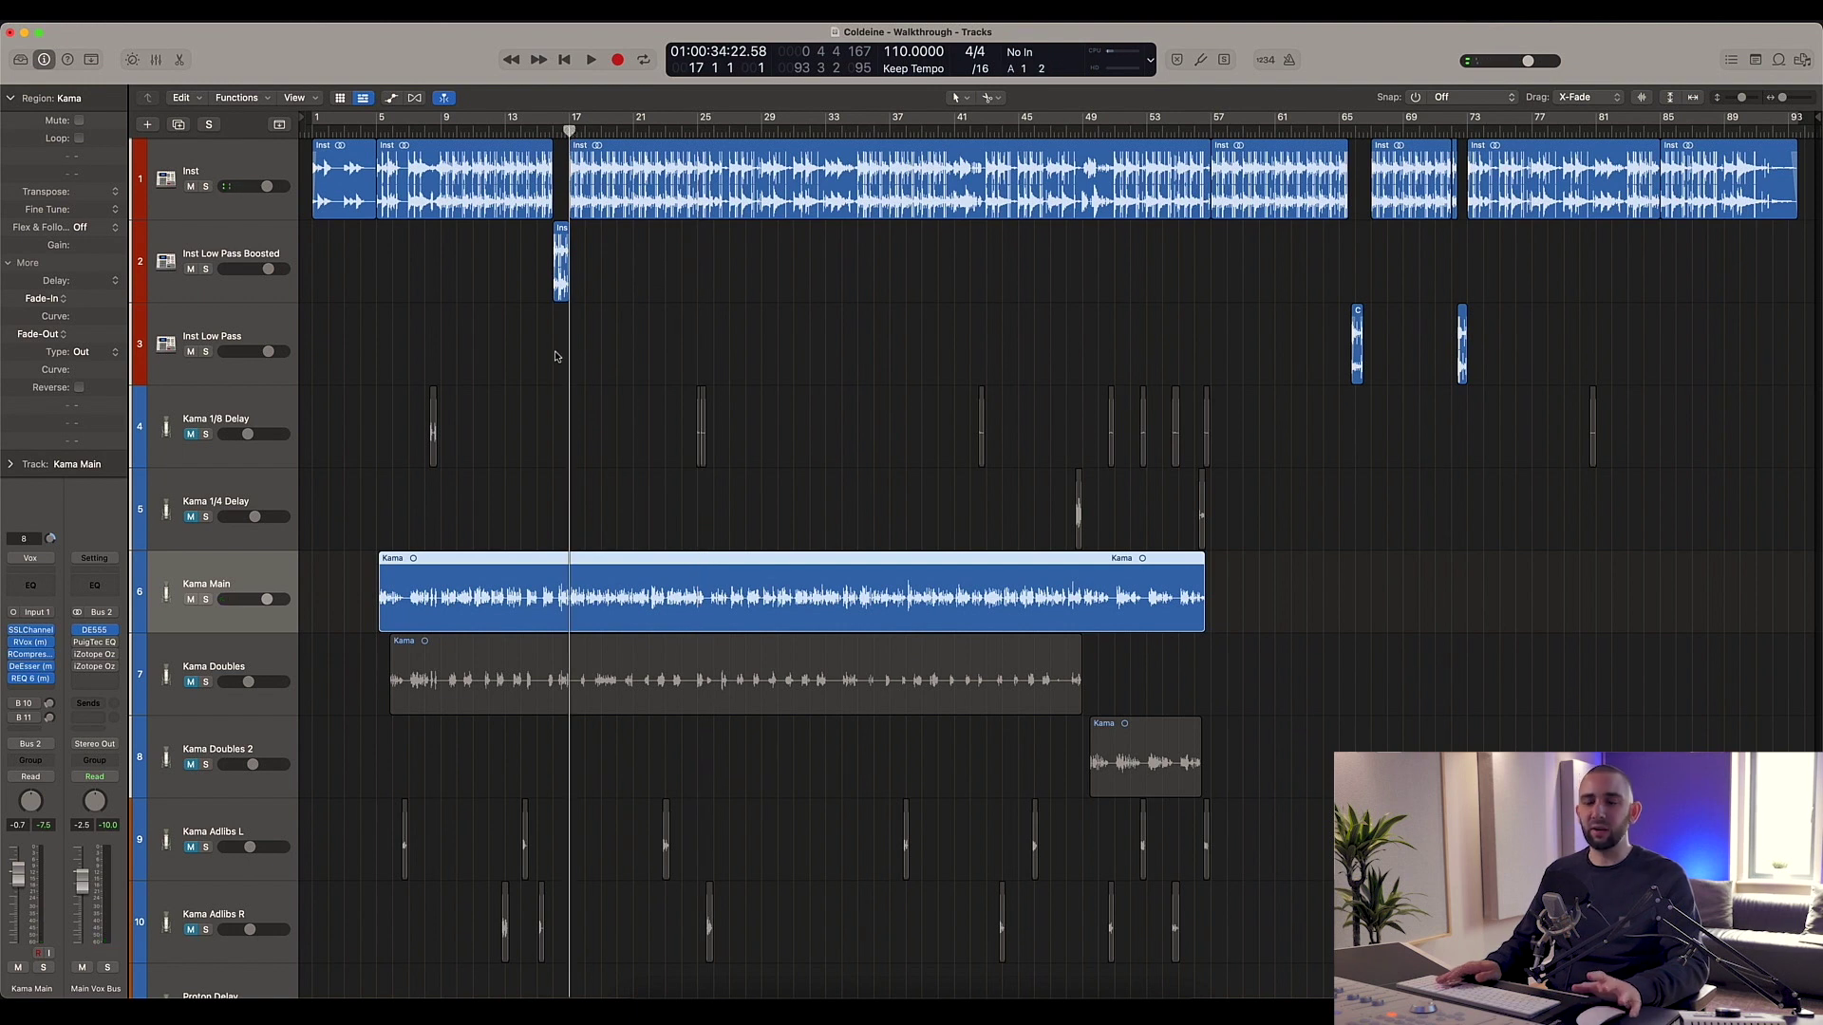
{"action": "left_click", "coordinate": [95, 644]}
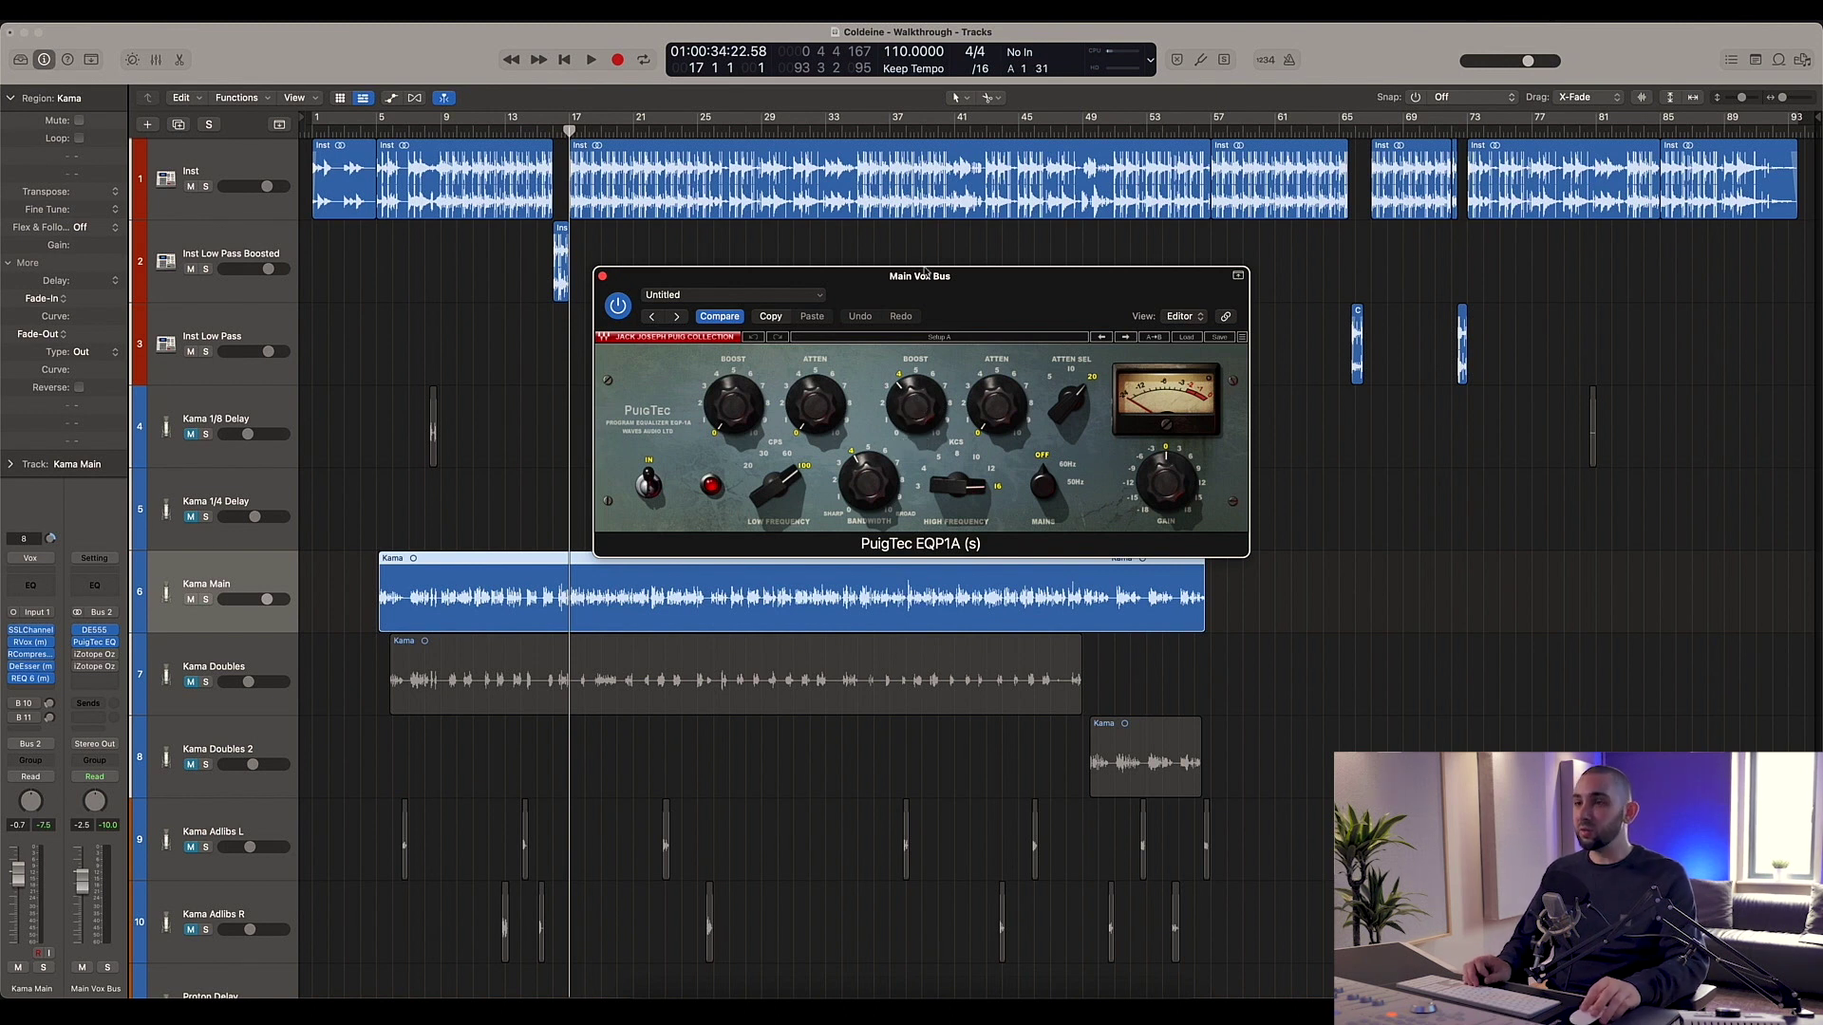
{"action": "left_click_drag", "start_coordinate": [926, 267], "coordinate": [909, 267]}
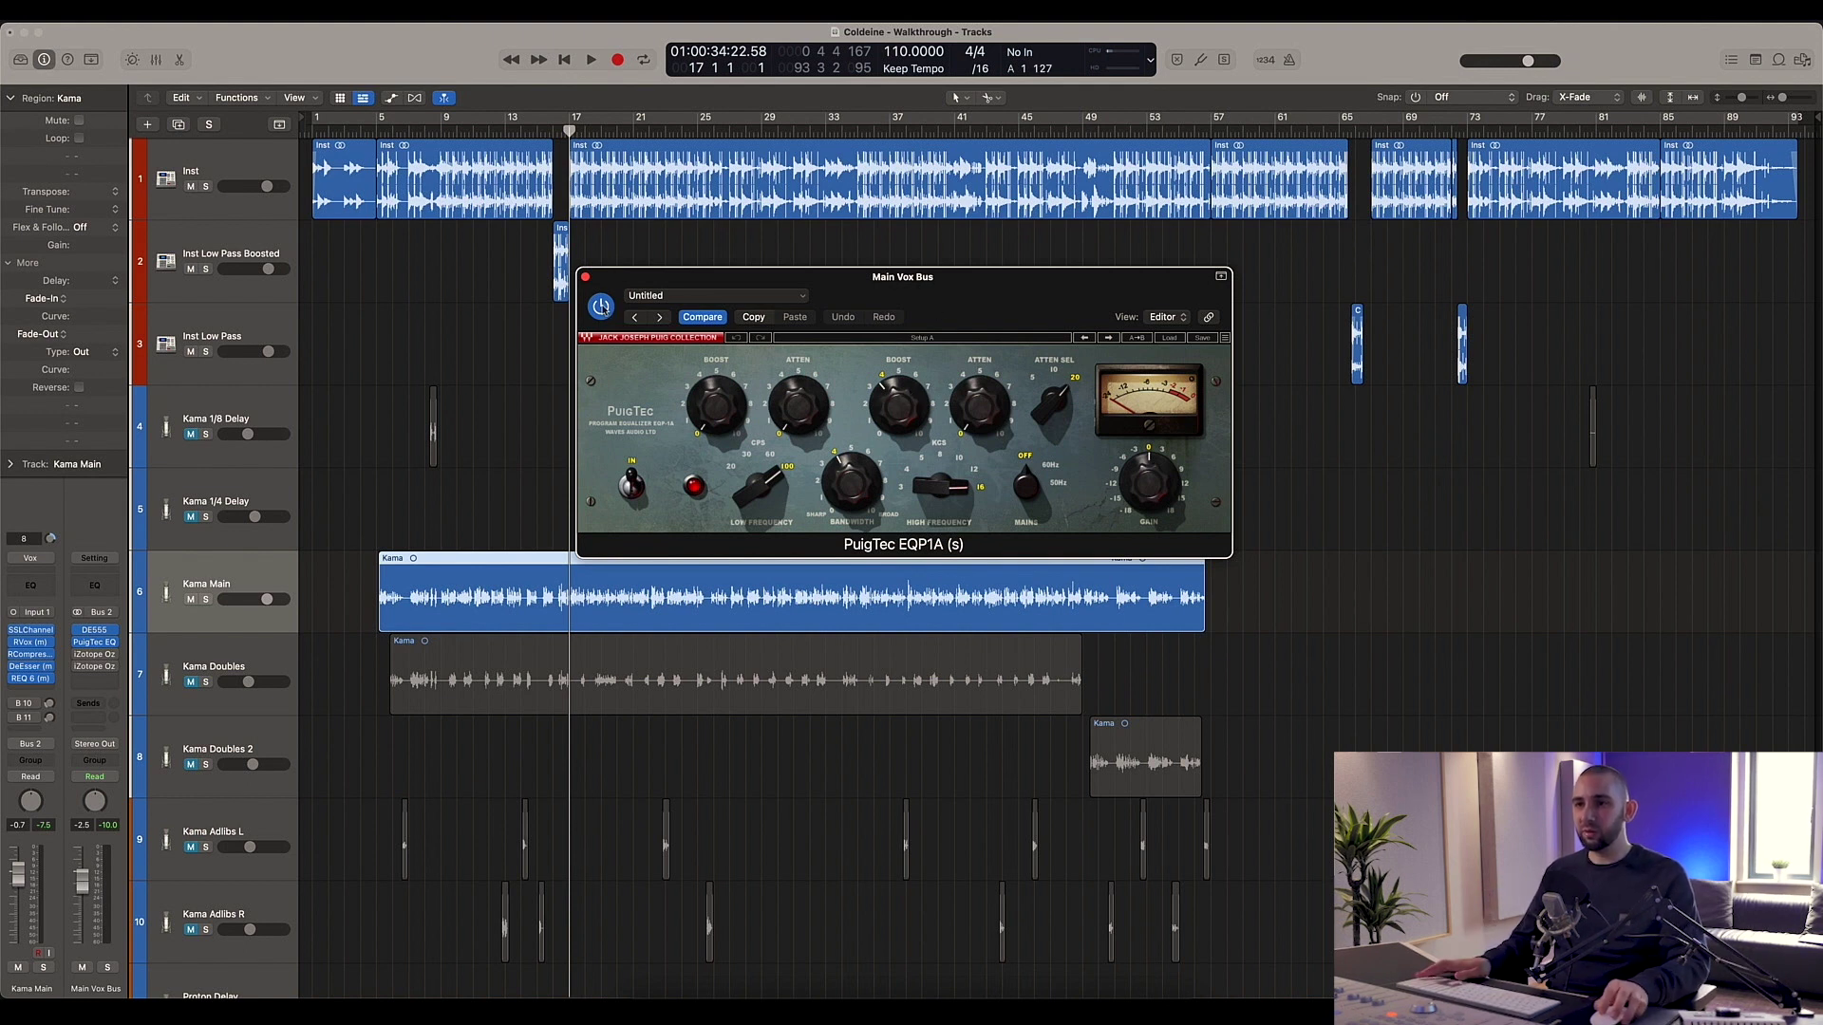
{"action": "left_click", "coordinate": [601, 308]}
{"action": "key", "text": "space"}
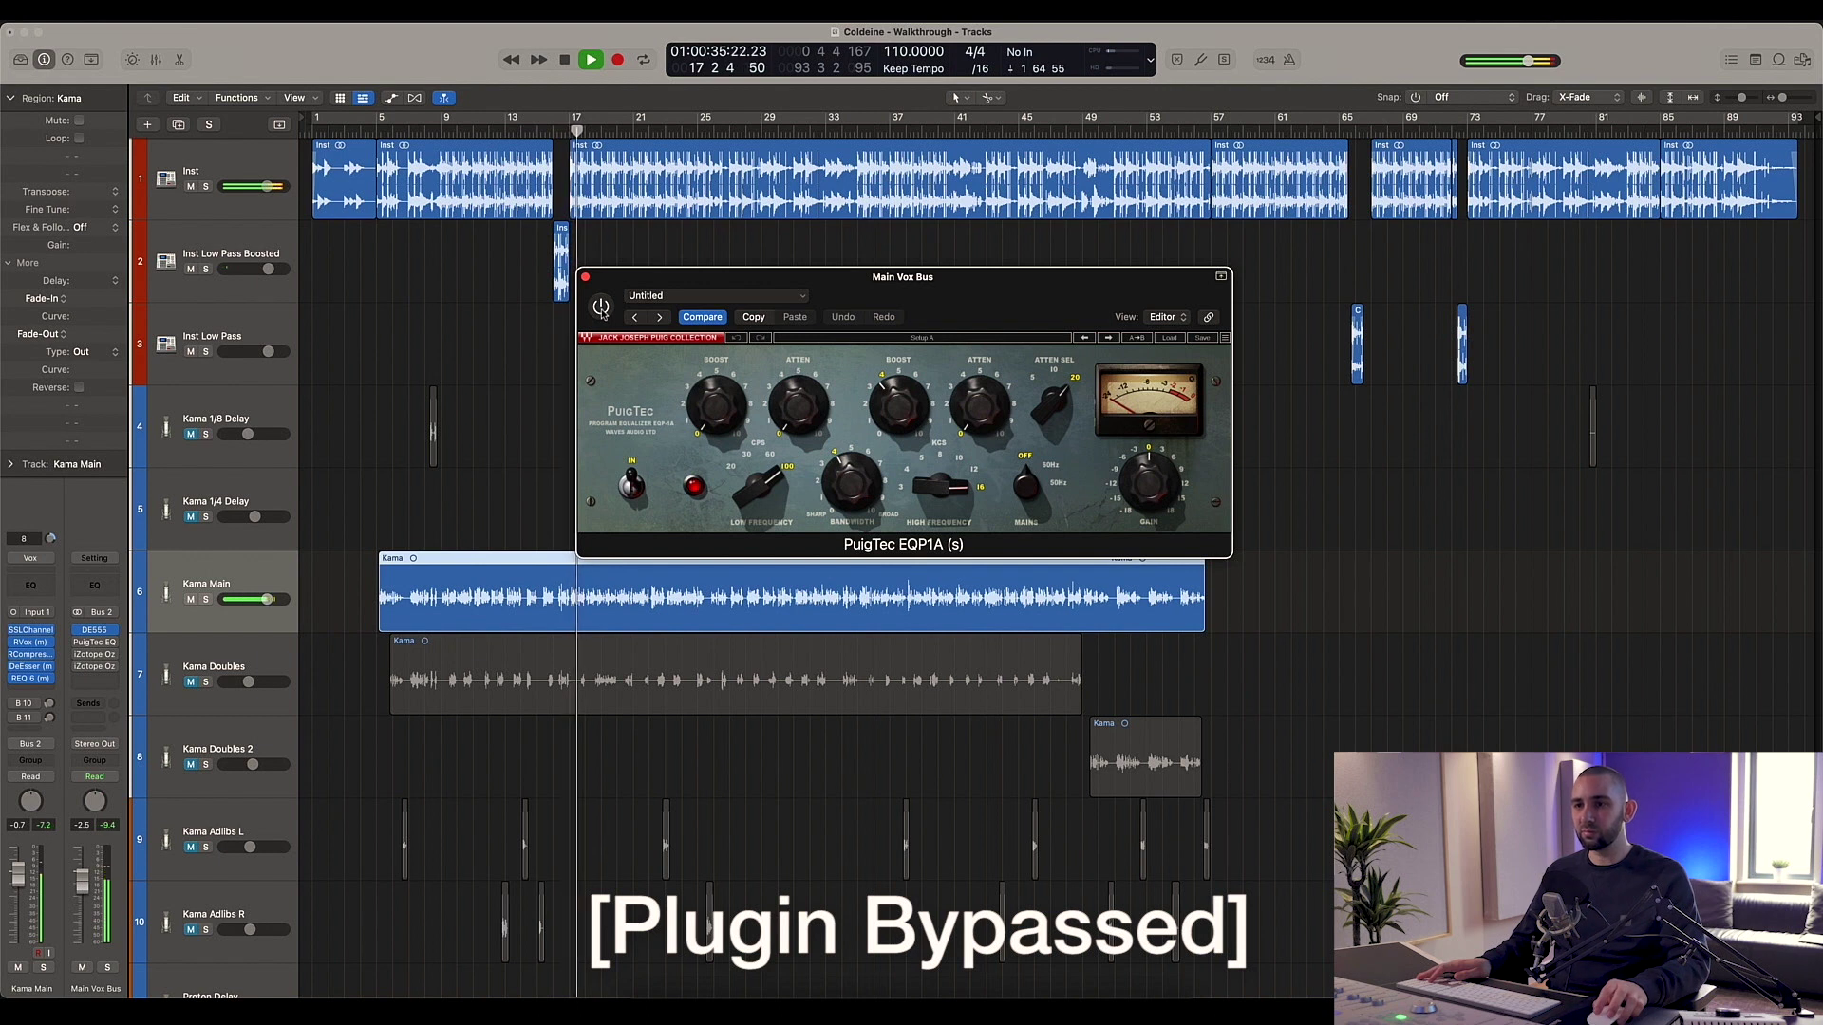
{"action": "left_click", "coordinate": [601, 307]}
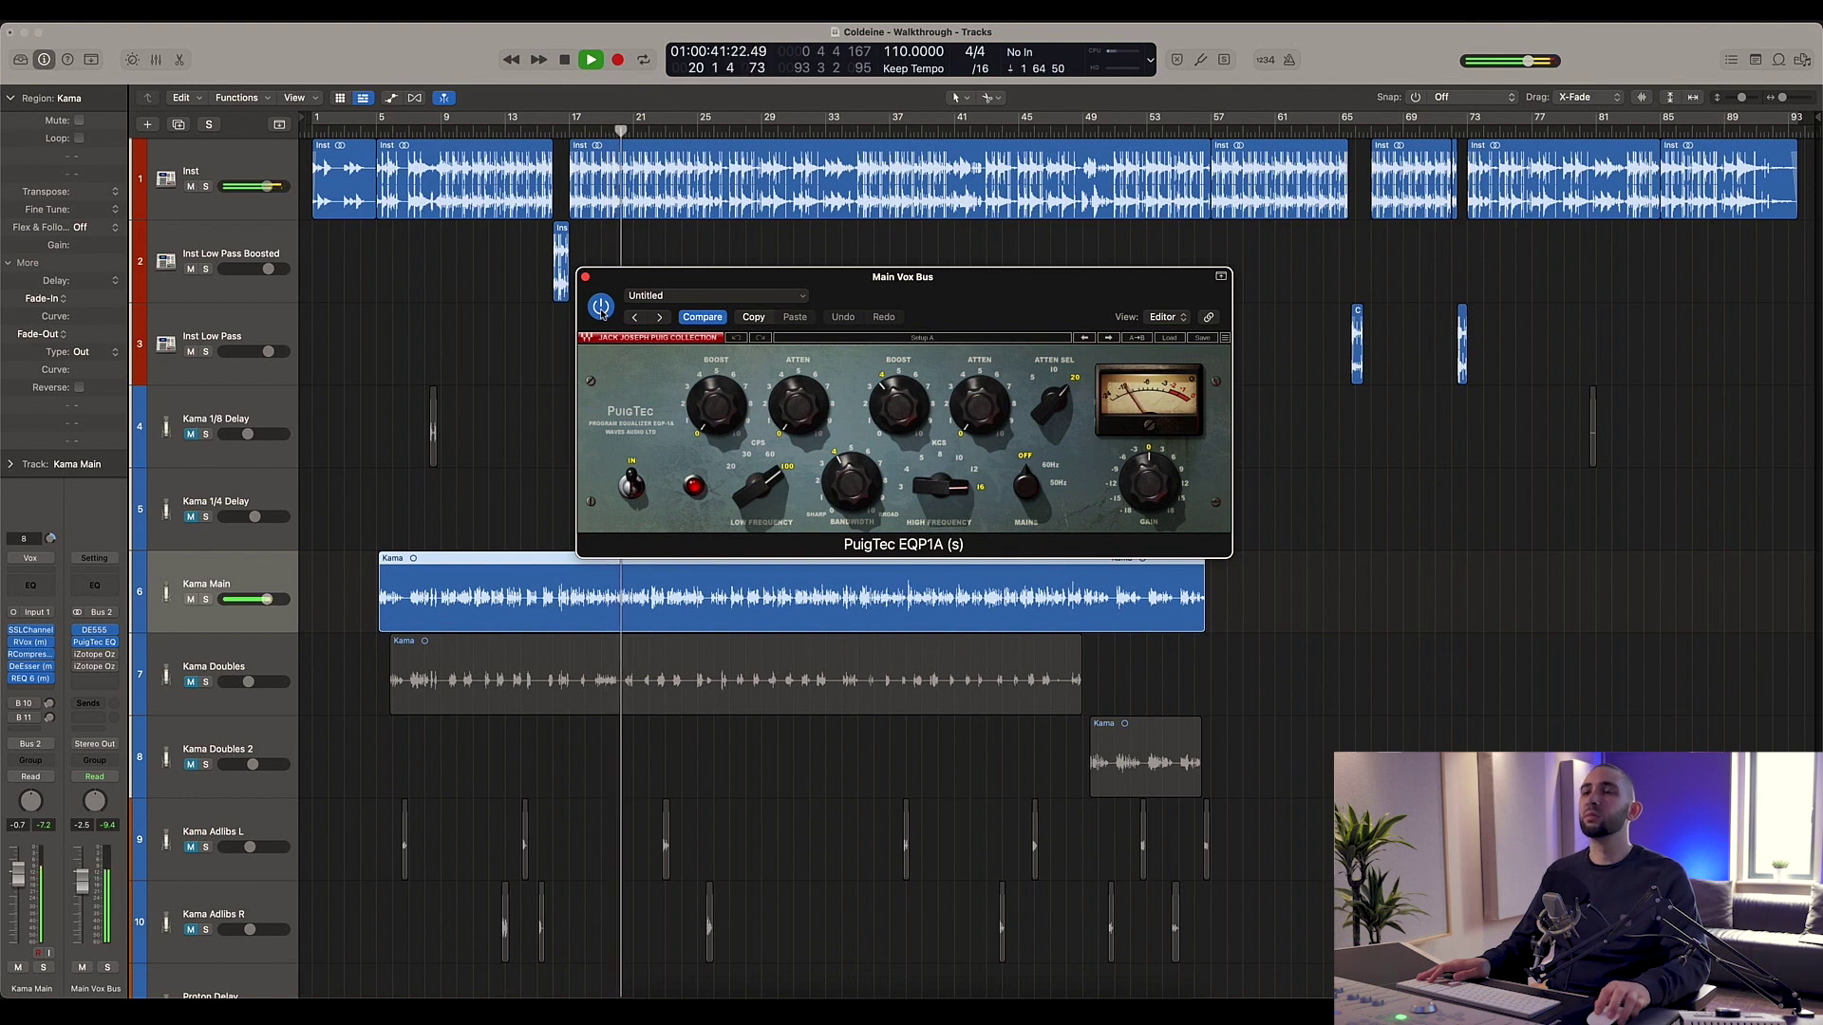
{"action": "left_click", "coordinate": [601, 308]}
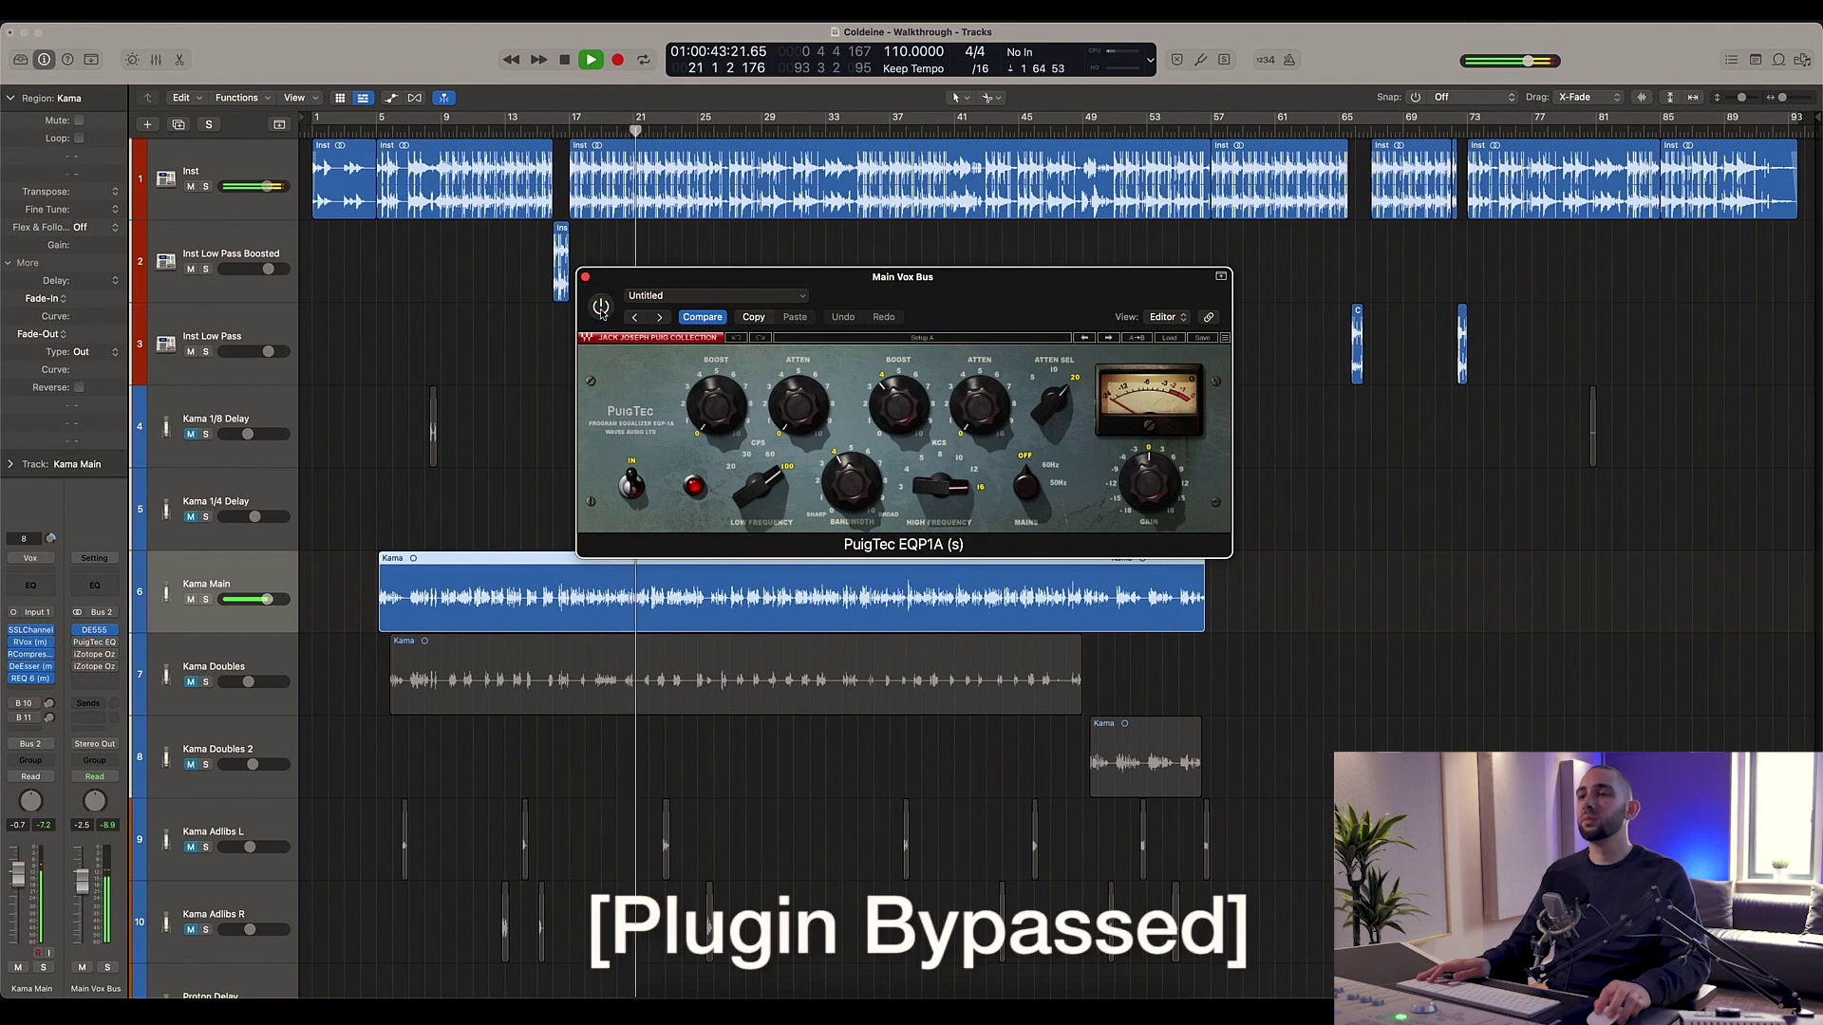
{"action": "left_click", "coordinate": [601, 307]}
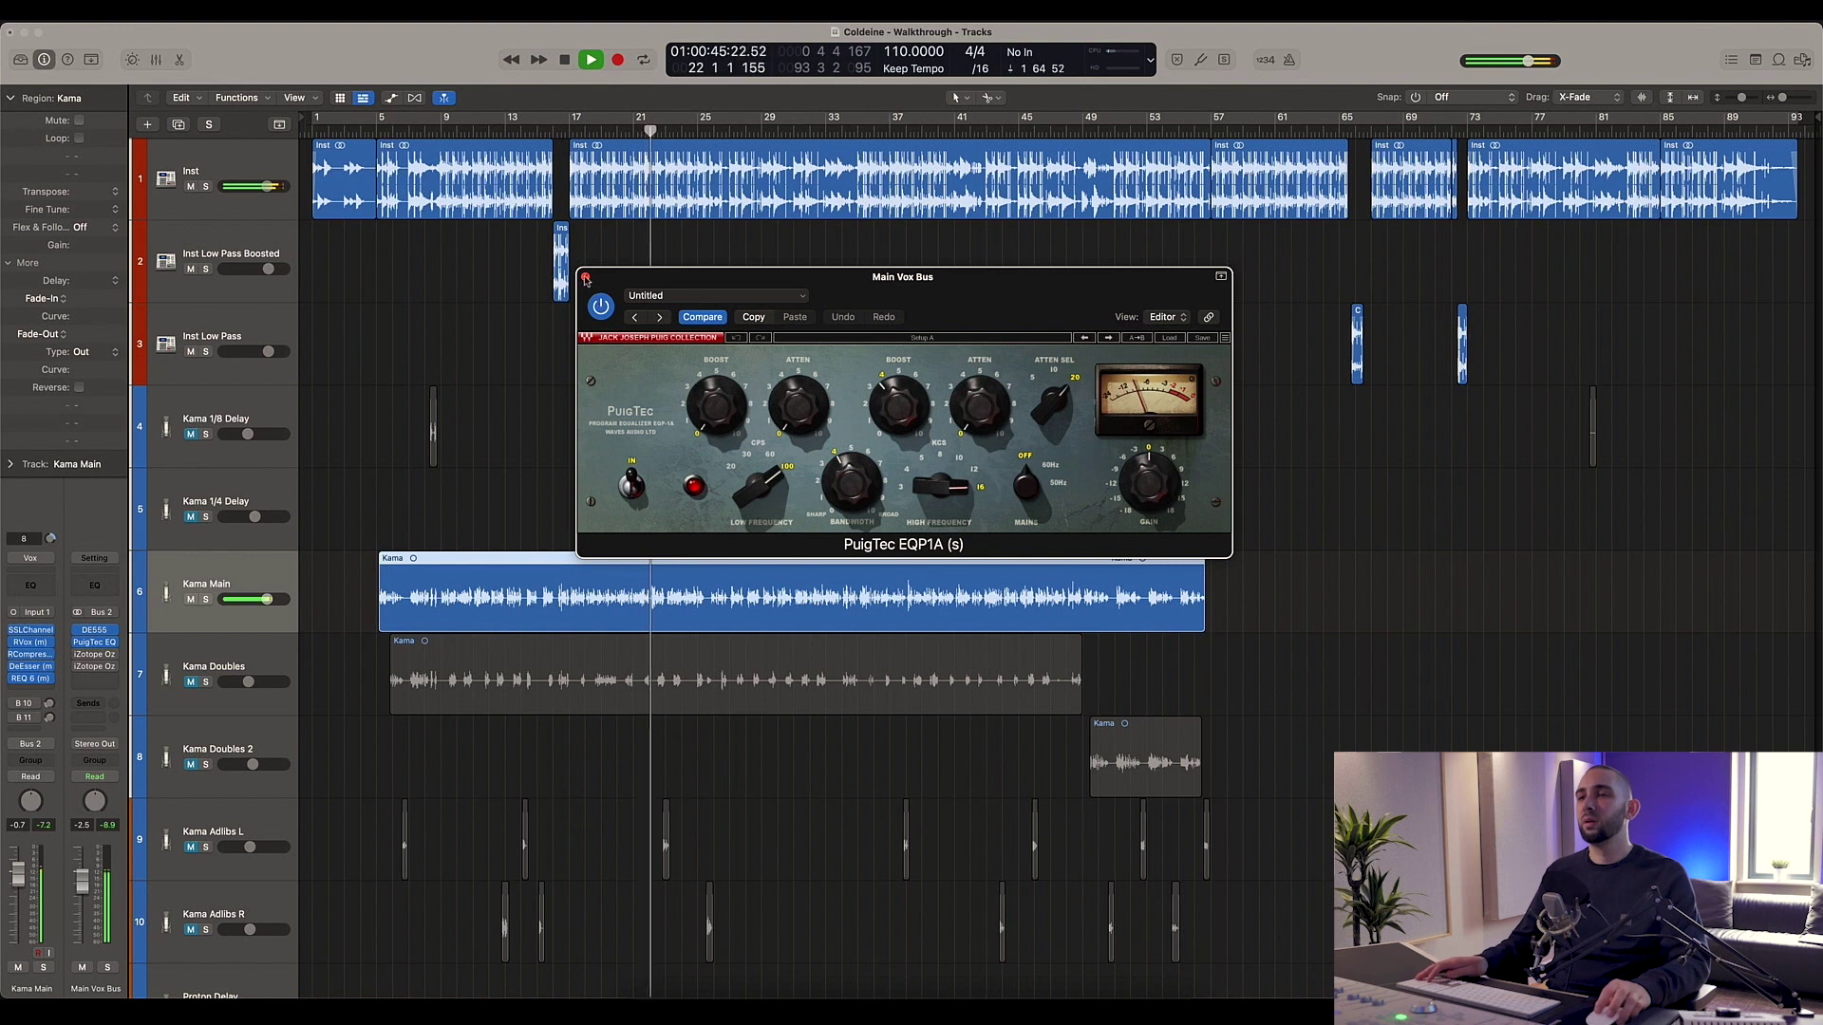
{"action": "key", "text": "space"}
{"action": "left_click", "coordinate": [586, 278]}
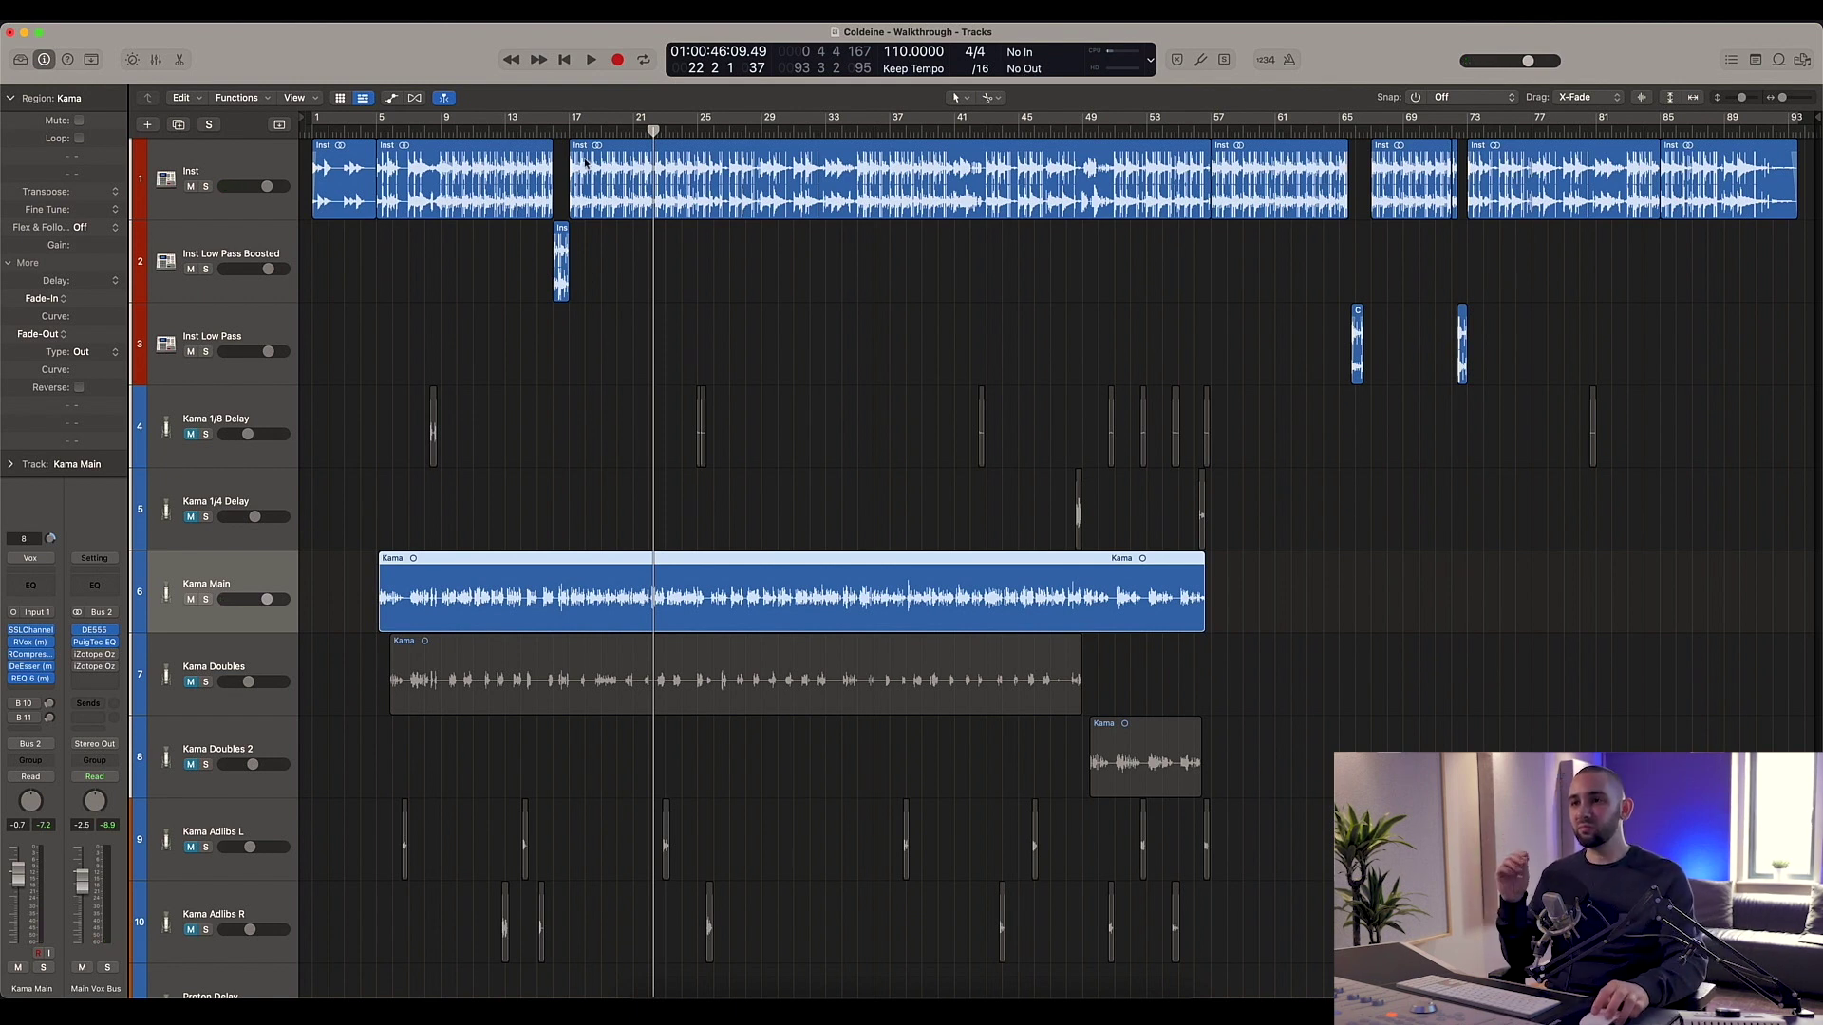
Step: Nudge band 4's dip slightly higher in Ozone 7 Dynamic EQ and play it from bar 17
{"action": "left_click", "coordinate": [571, 129]}
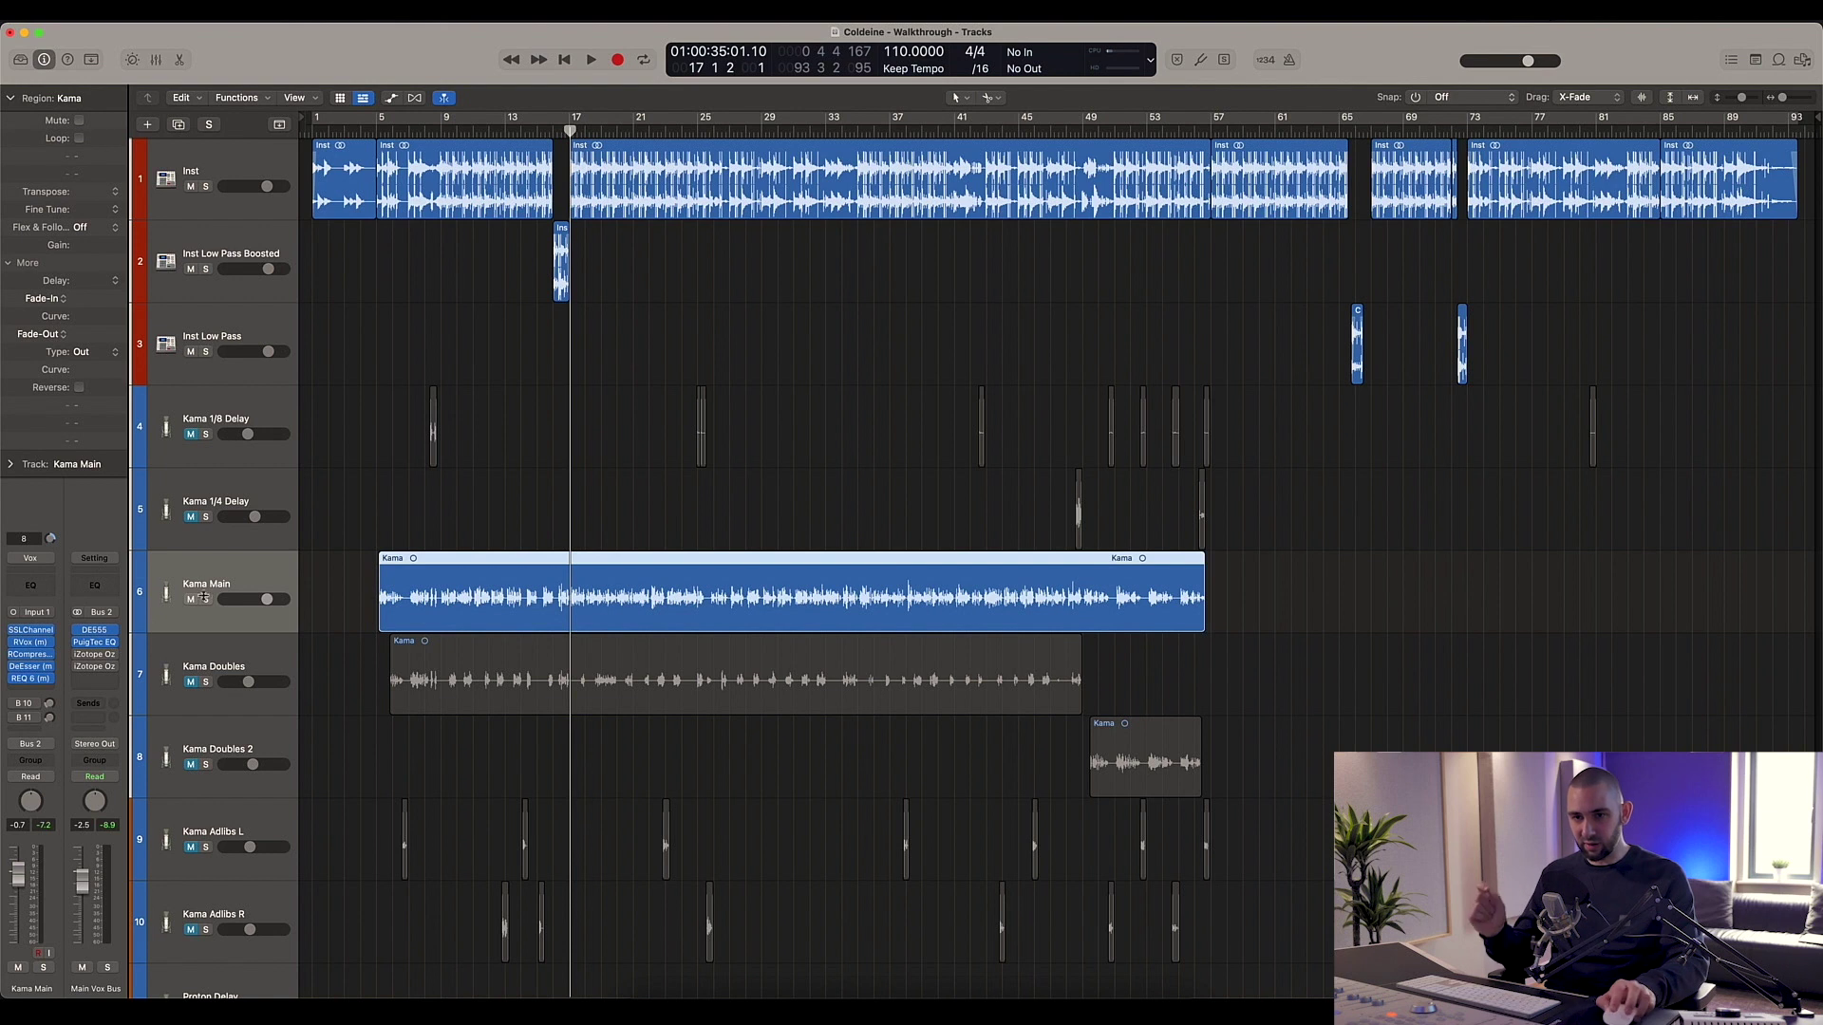
{"action": "left_click", "coordinate": [94, 654]}
{"action": "left_click", "coordinate": [899, 377]}
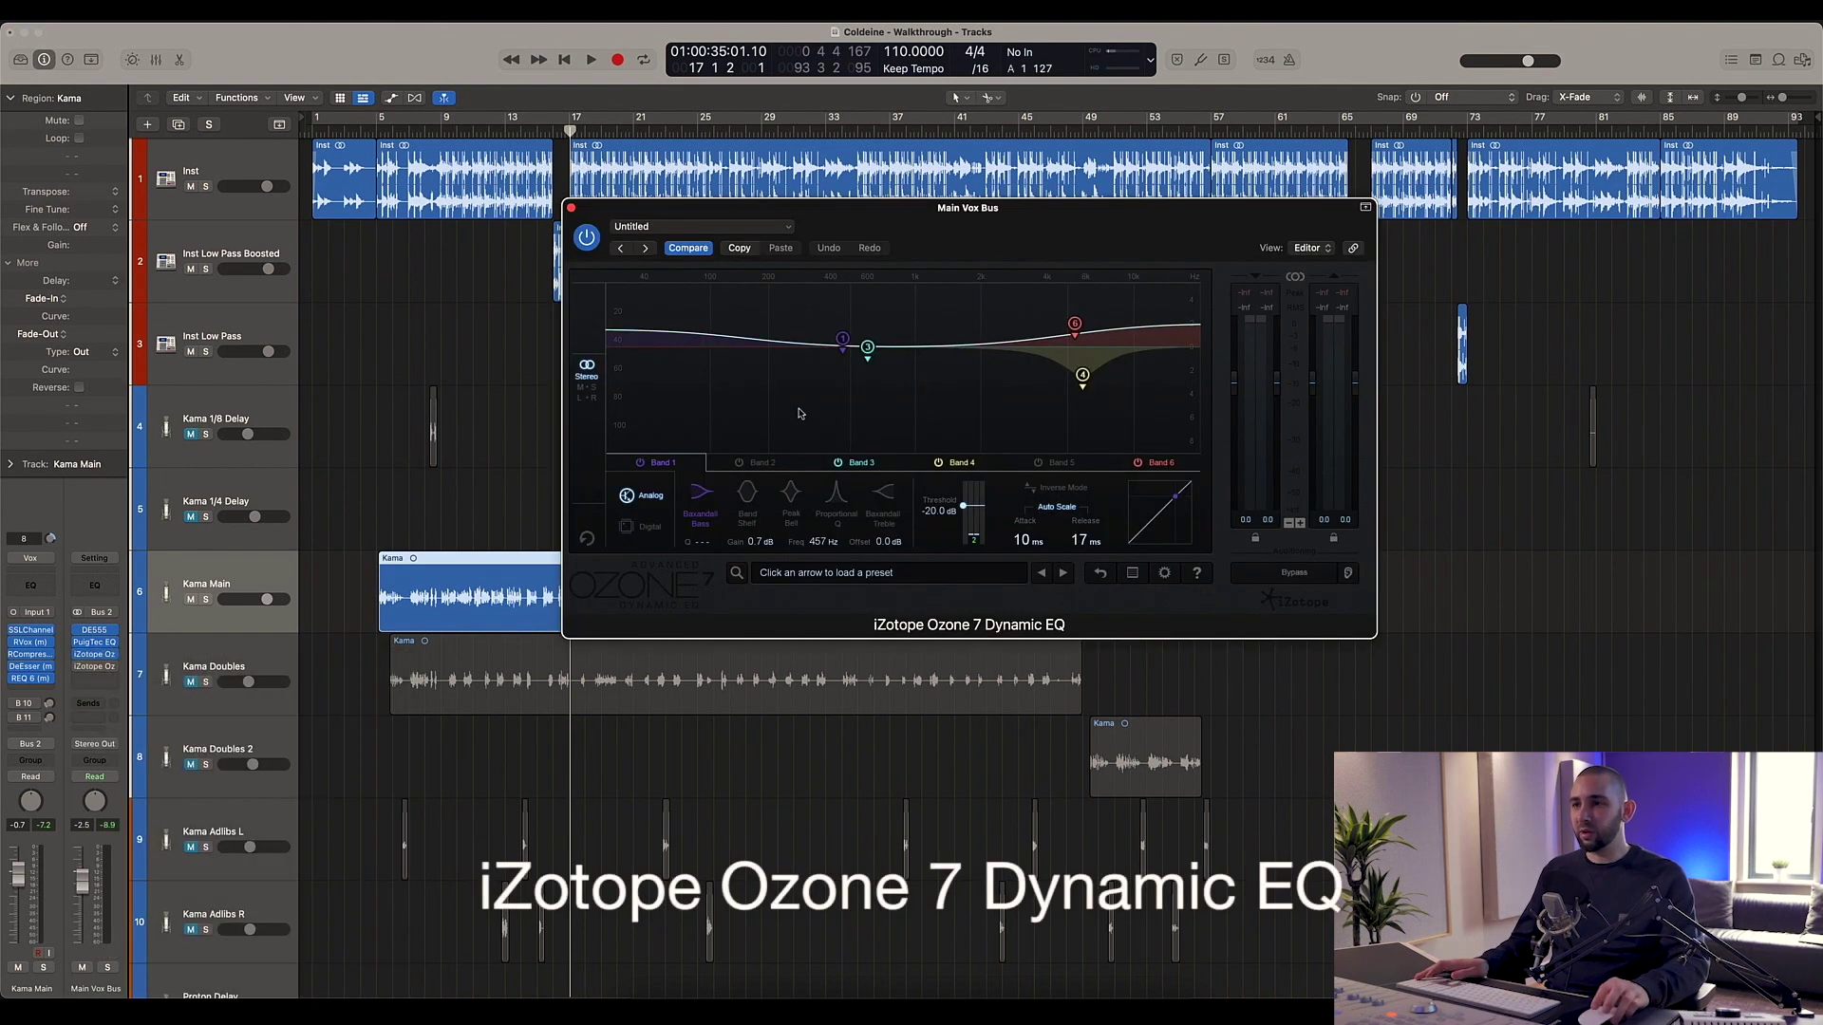
{"action": "left_click", "coordinate": [1075, 326]}
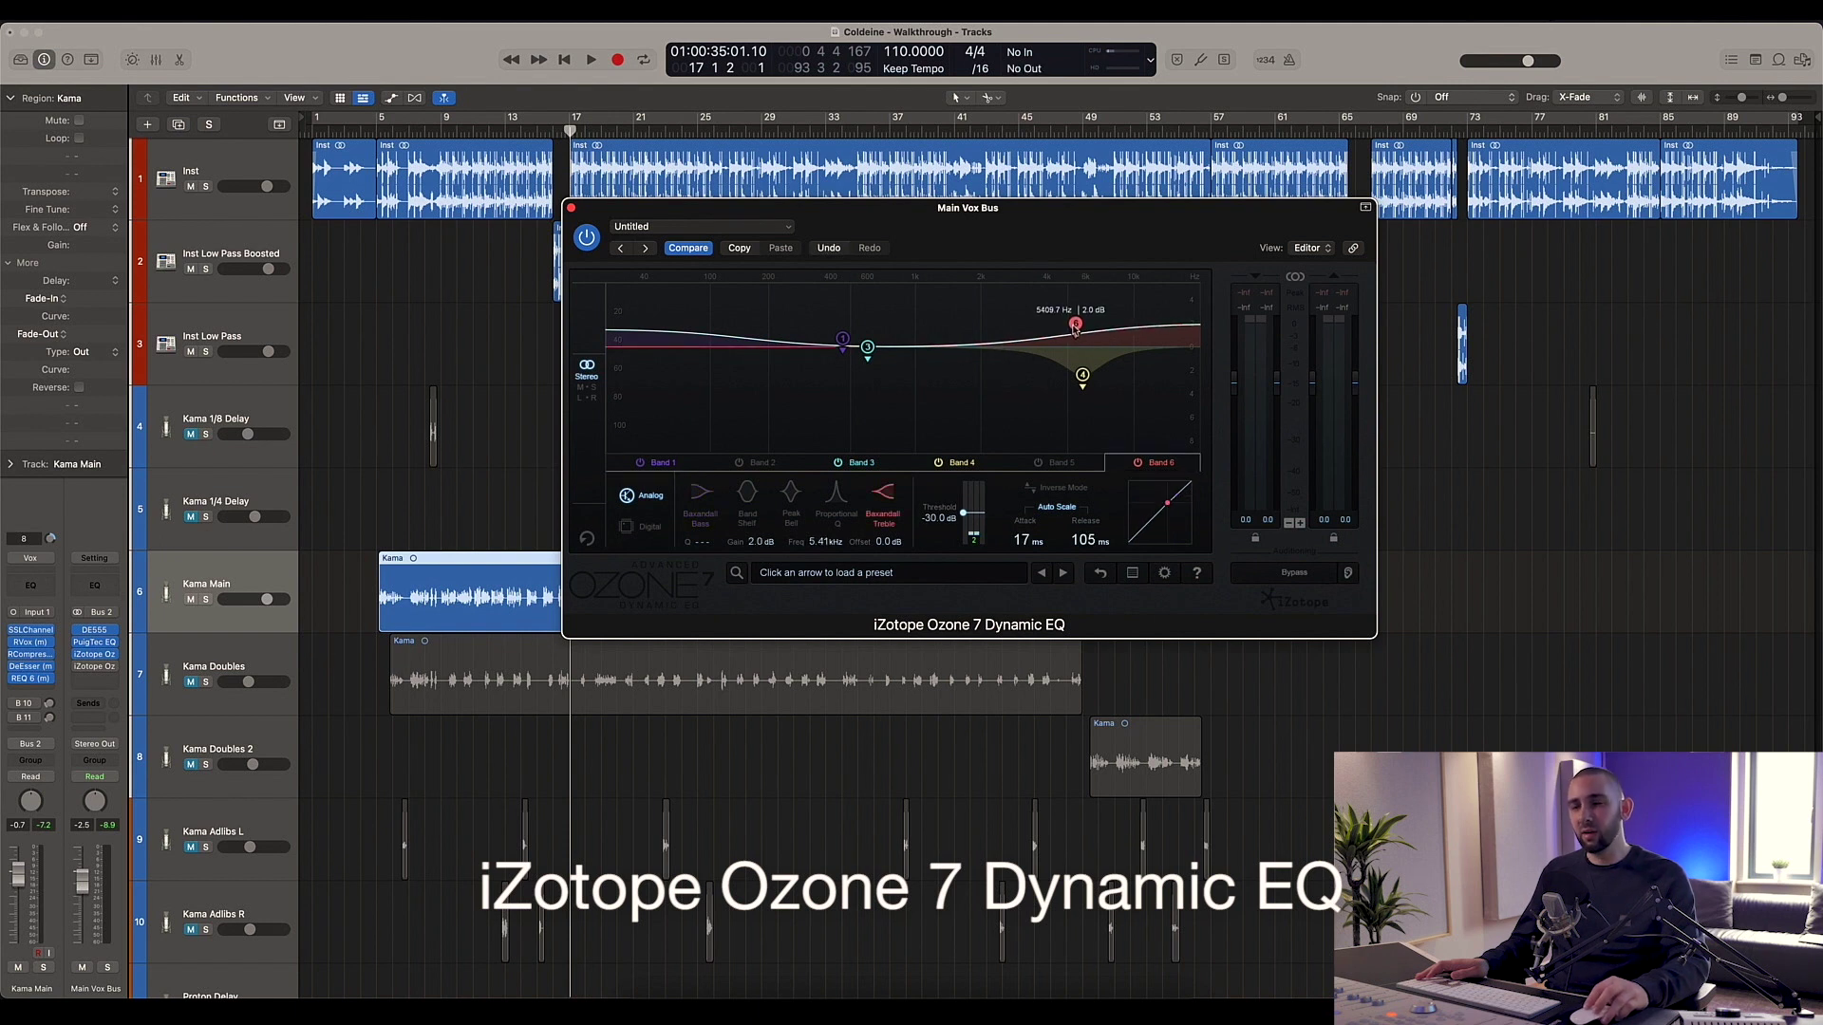
{"action": "left_click", "coordinate": [1082, 378]}
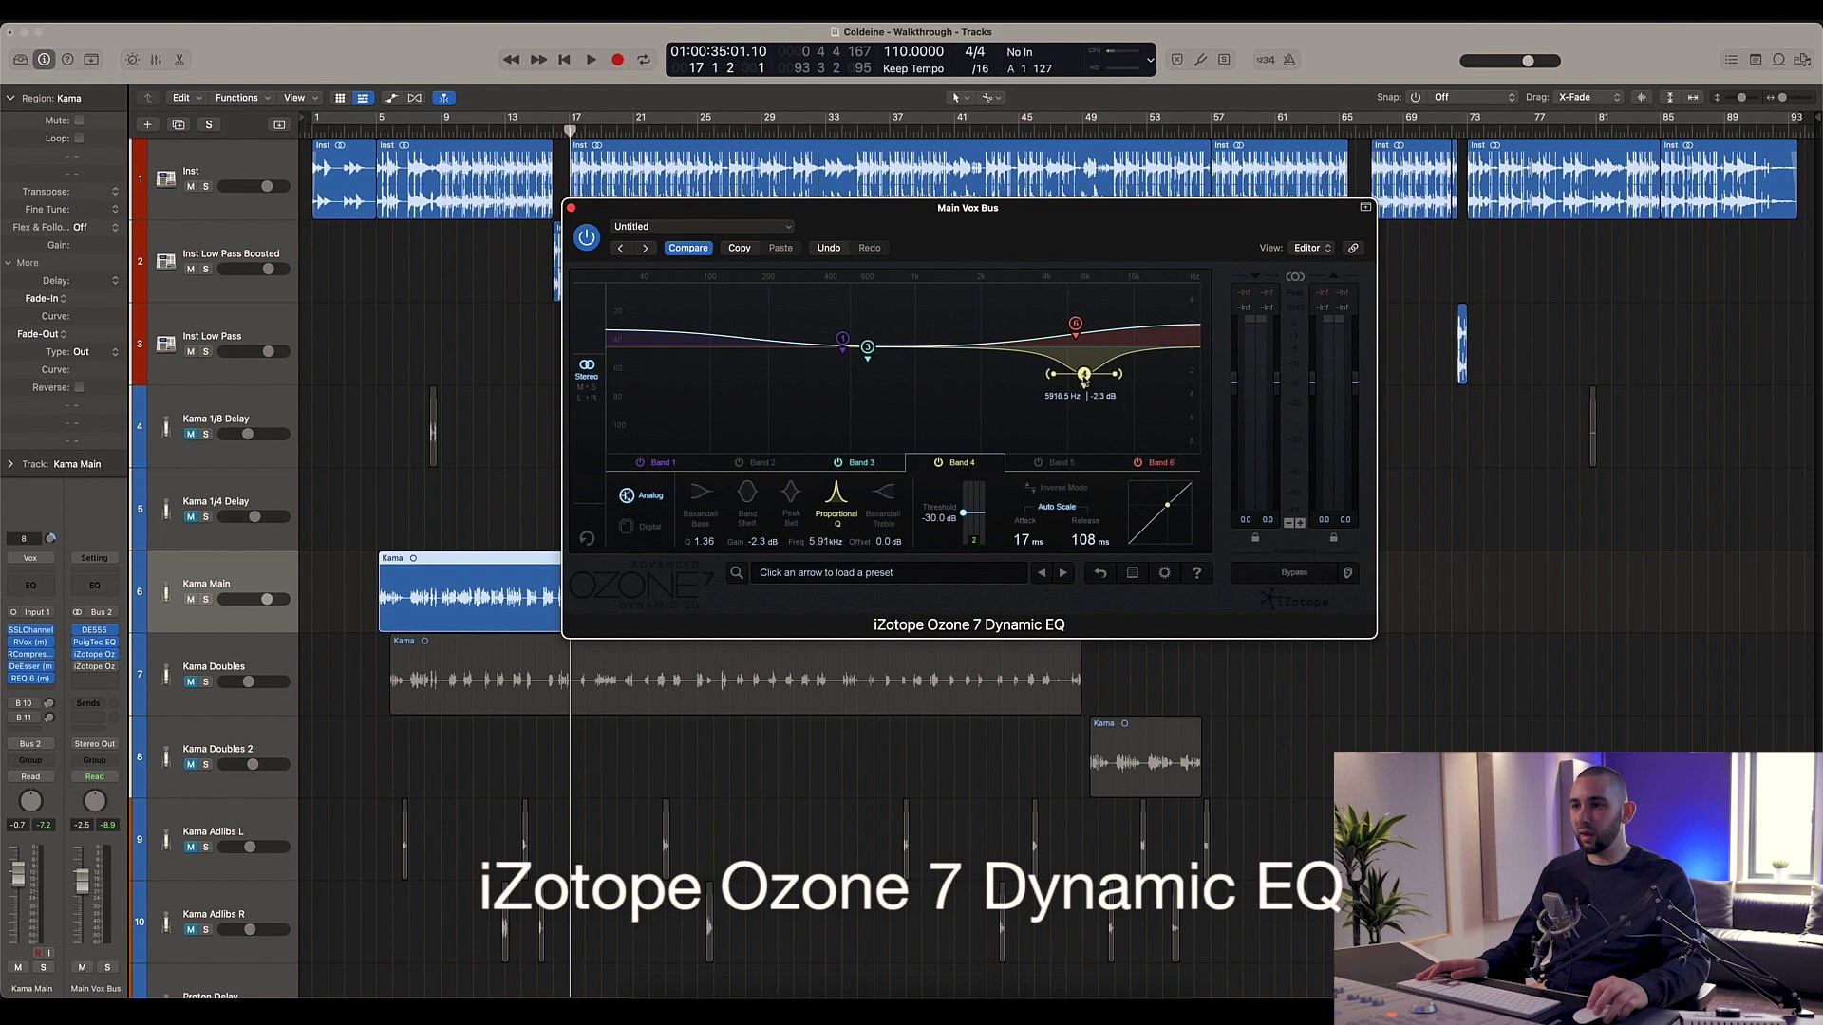
{"action": "left_click_drag", "start_coordinate": [1083, 382], "coordinate": [1082, 381]}
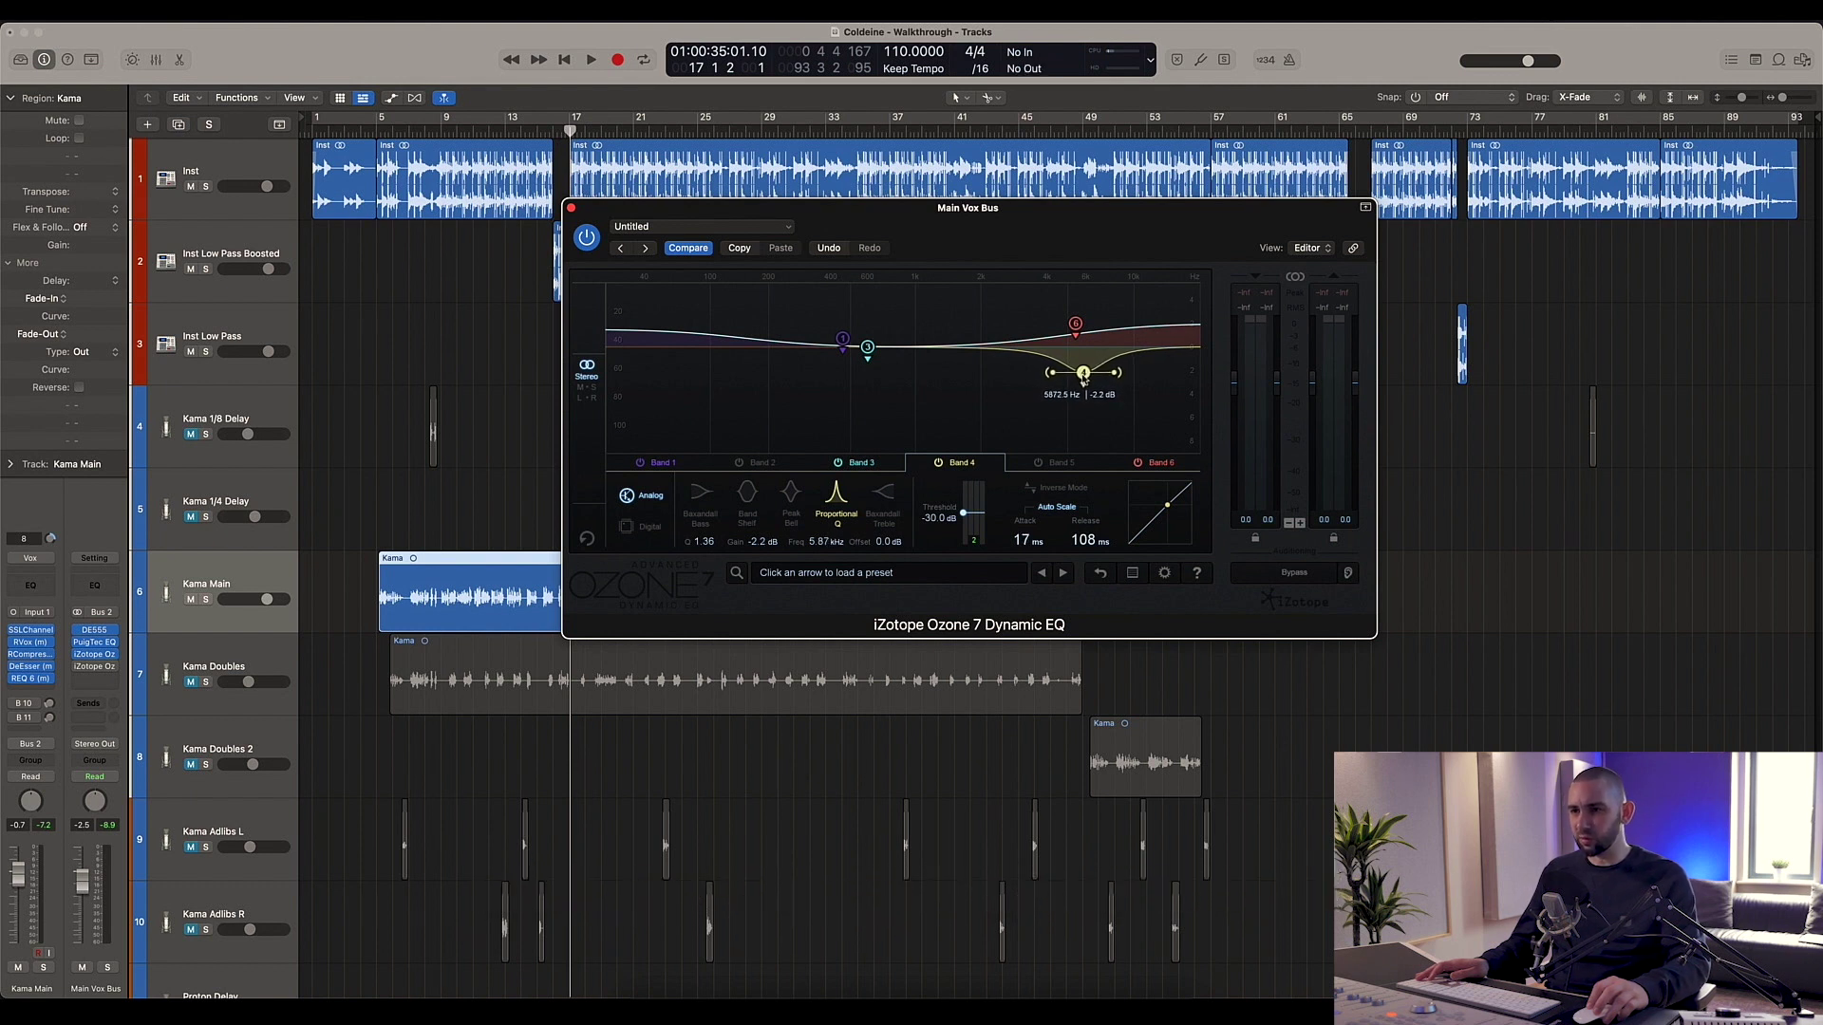
{"action": "key", "text": "space"}
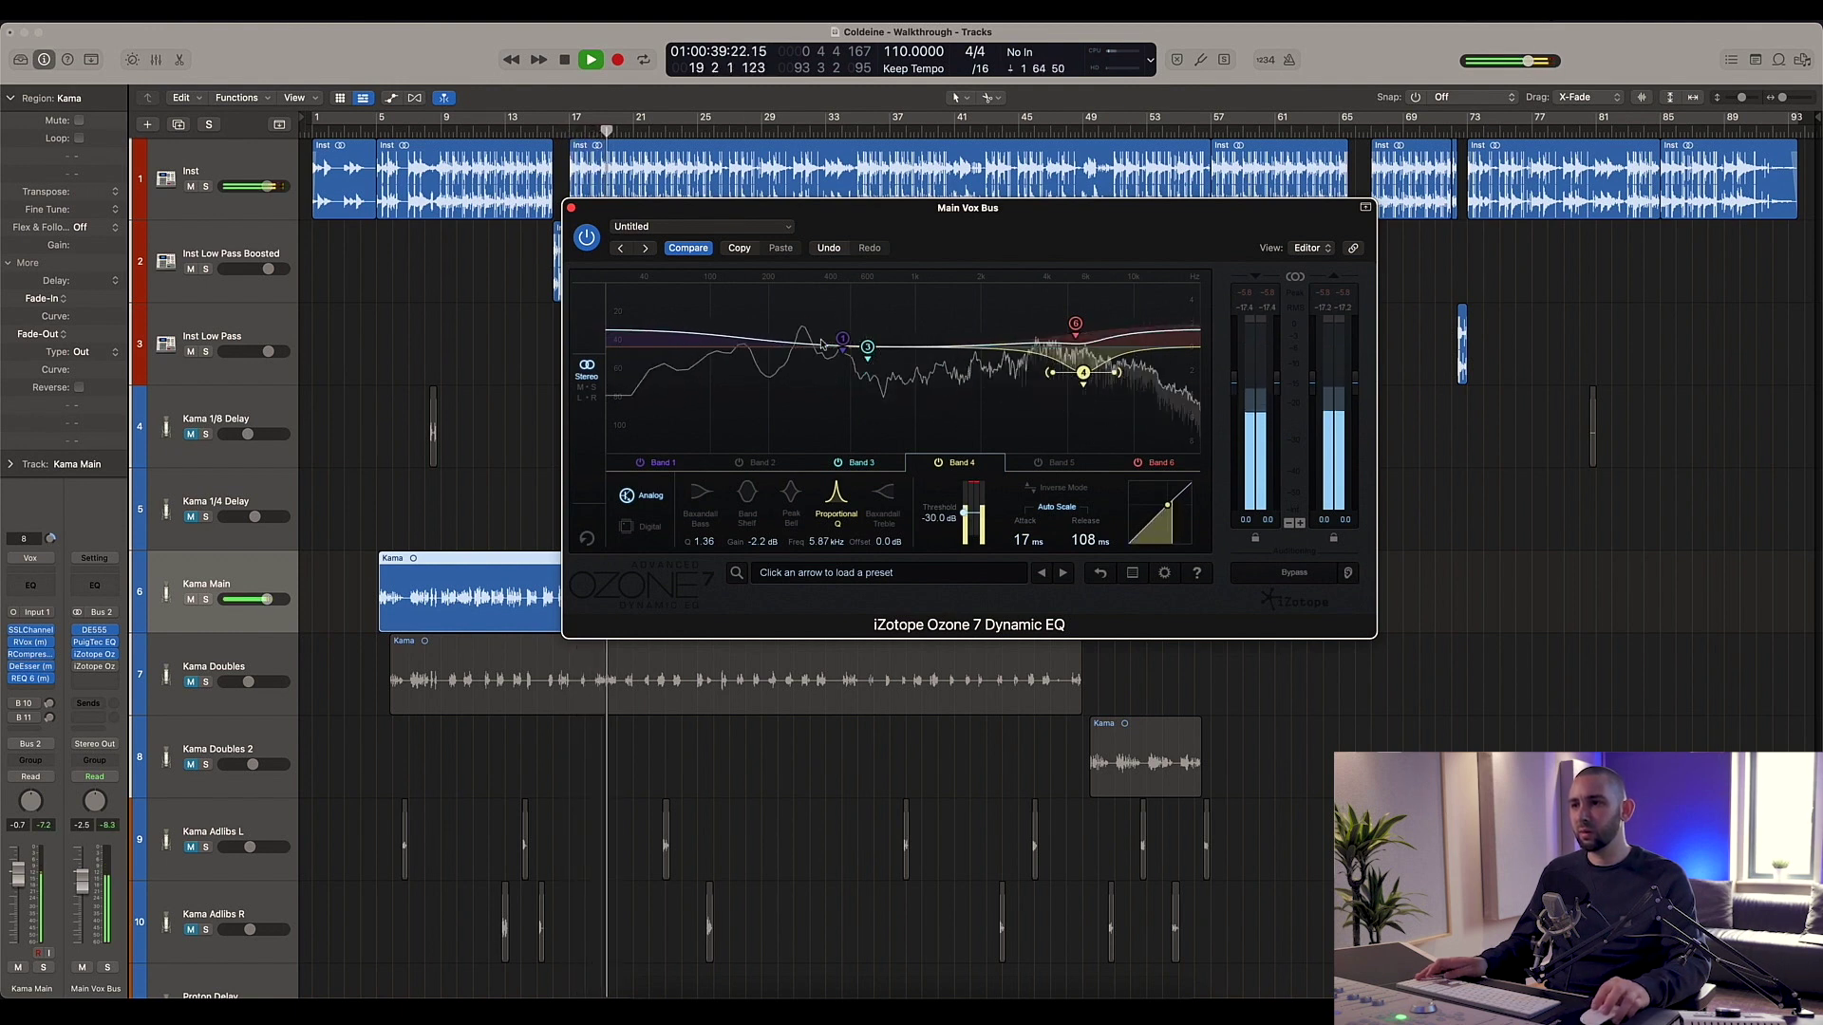
{"action": "key", "text": "space"}
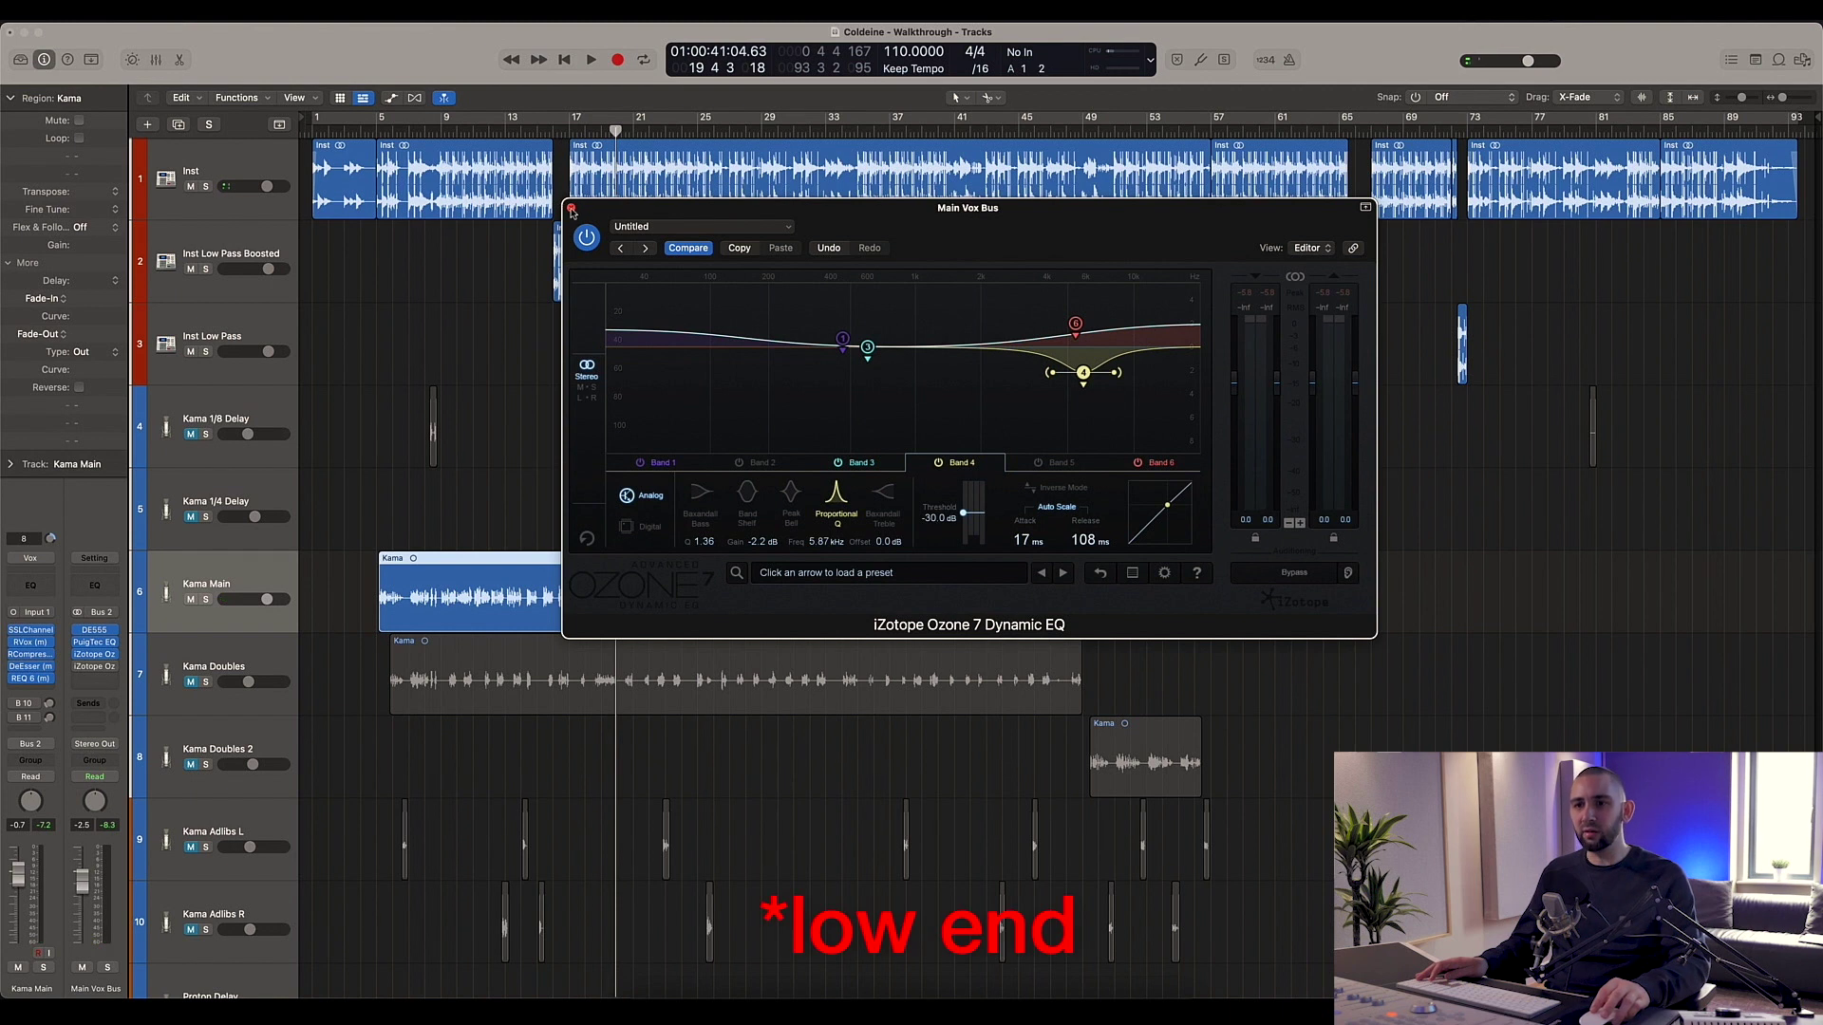
Step: Close the Dynamic EQ, open the Ozone 7 Exciter, and play from bar 25
{"action": "left_click", "coordinate": [570, 208]}
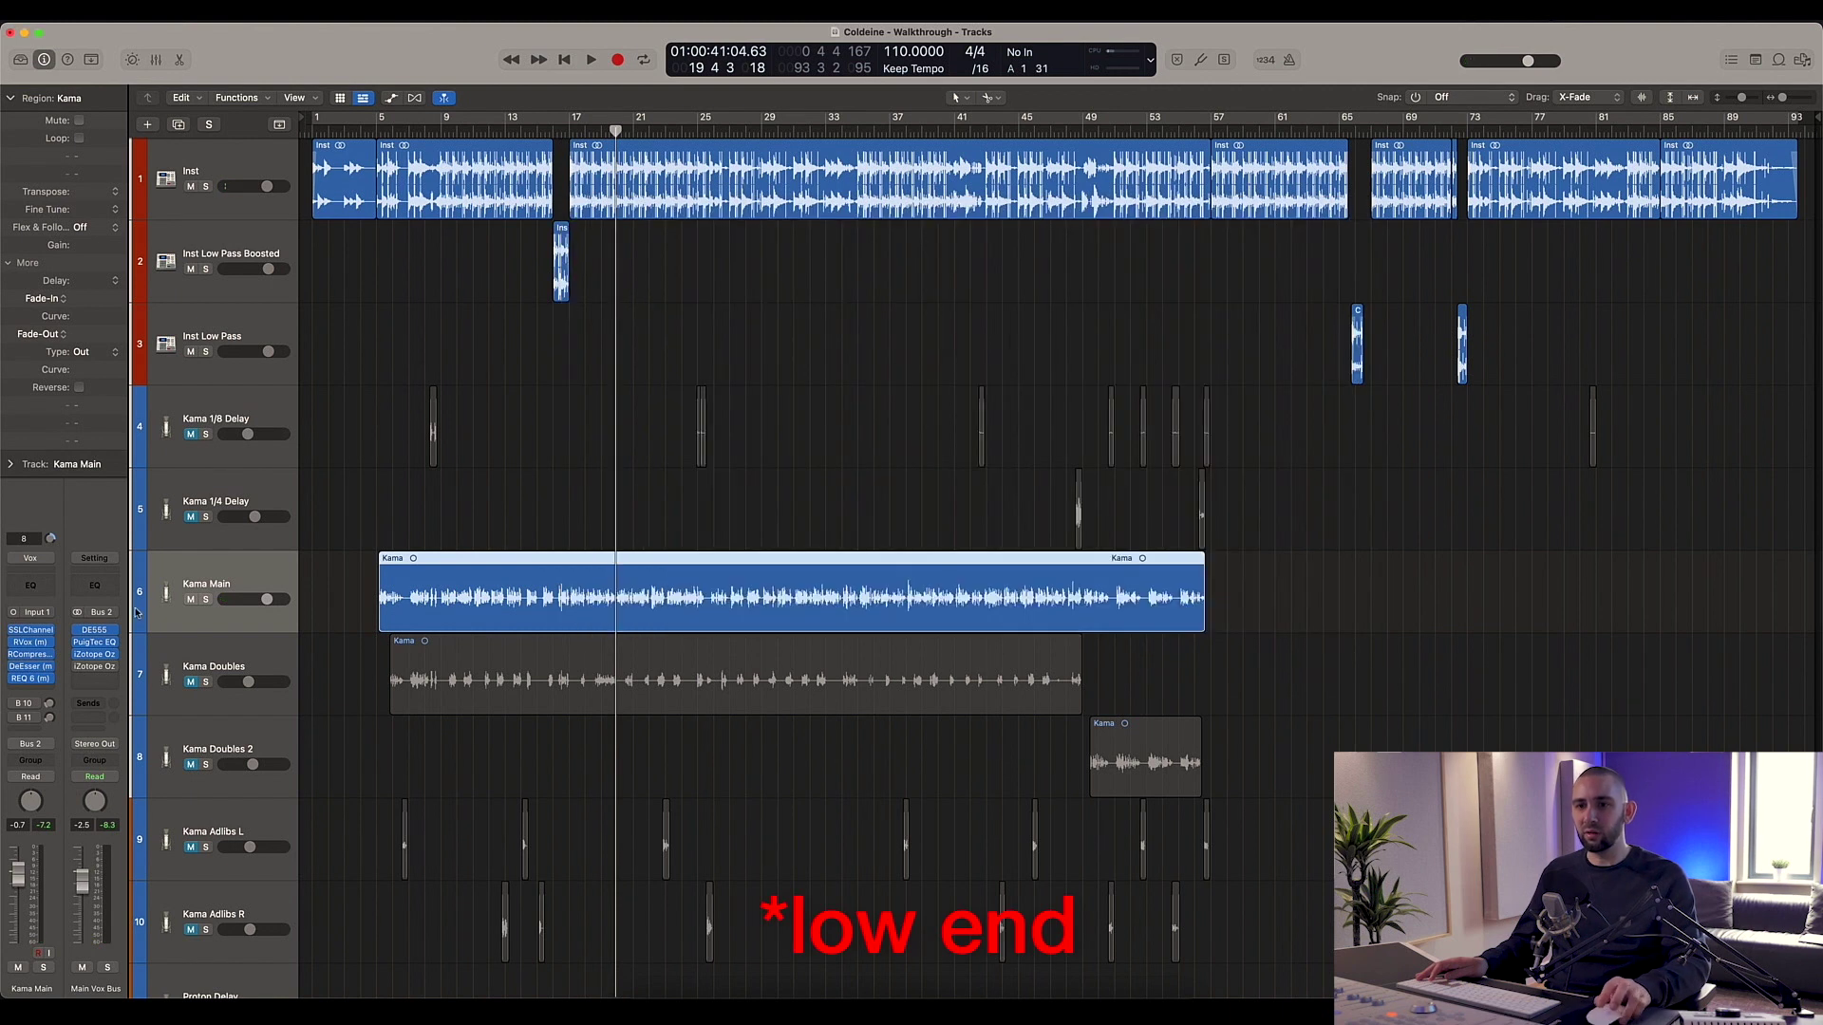
{"action": "left_click", "coordinate": [85, 669]}
{"action": "left_click", "coordinate": [77, 657]}
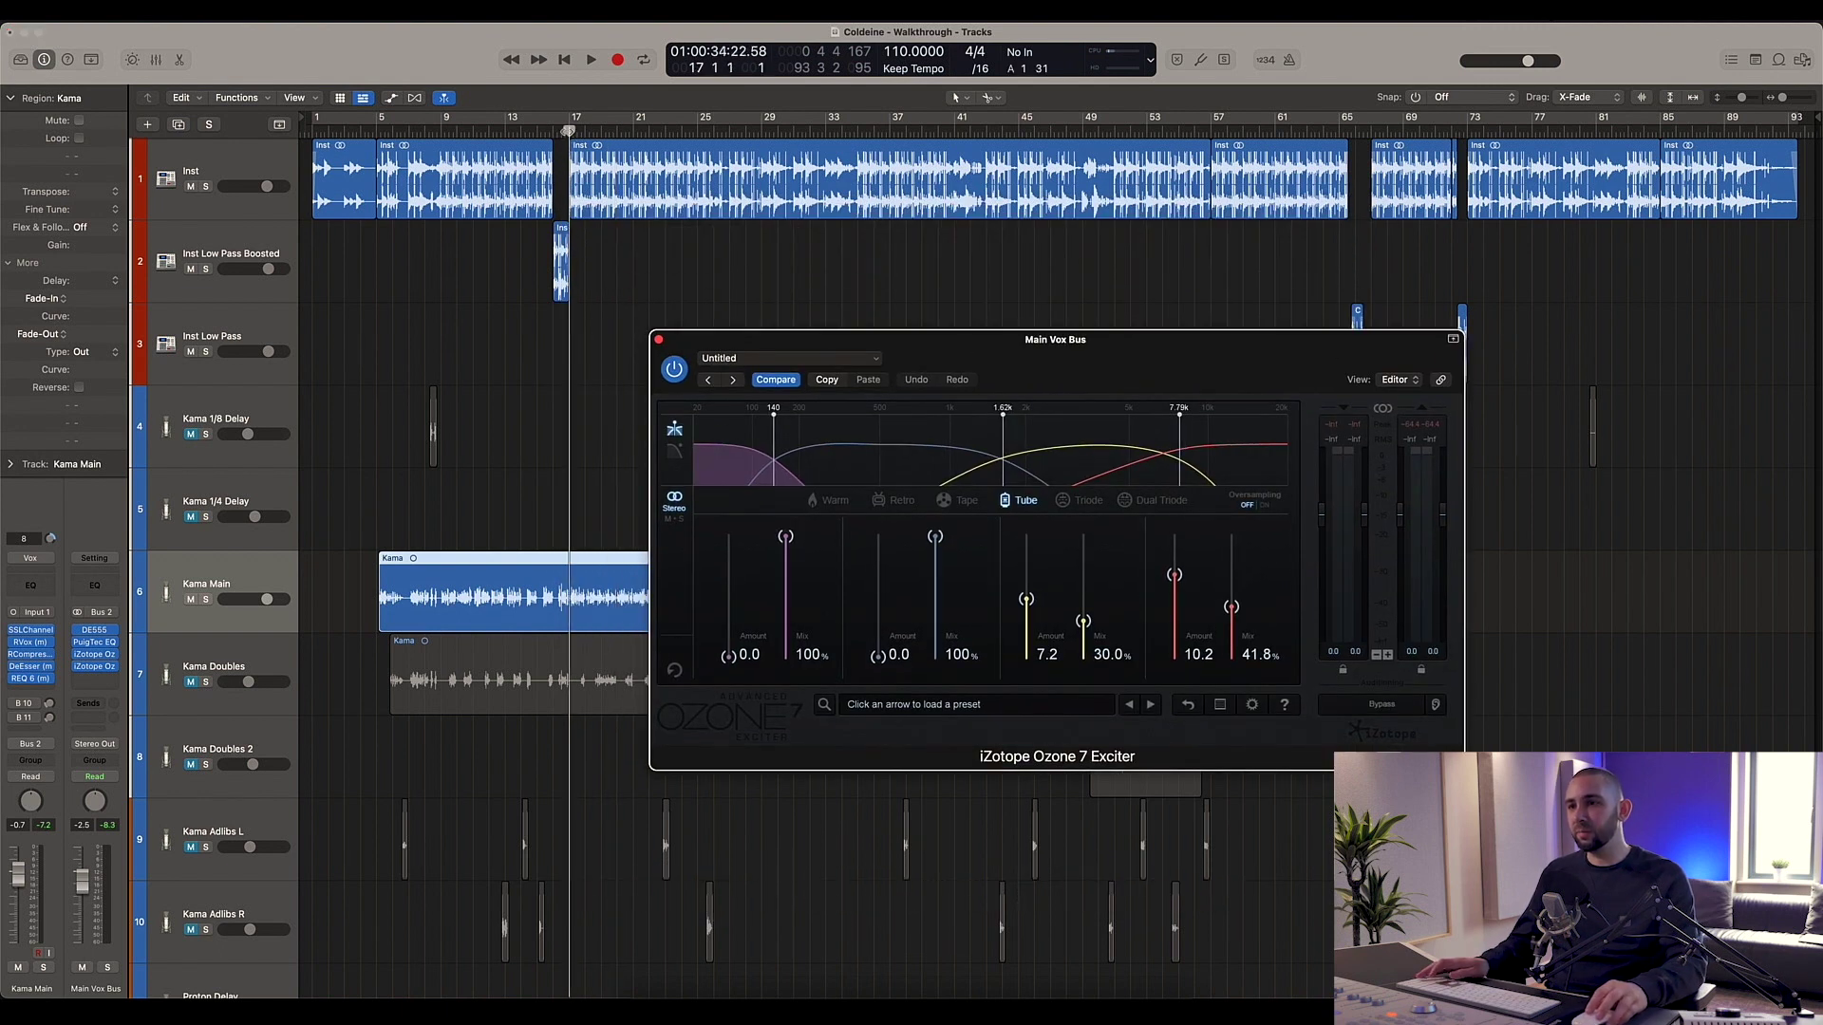
{"action": "left_click_drag", "start_coordinate": [570, 131], "coordinate": [698, 135]}
{"action": "key", "text": "space"}
{"action": "left_click_drag", "start_coordinate": [1120, 339], "coordinate": [1039, 325]}
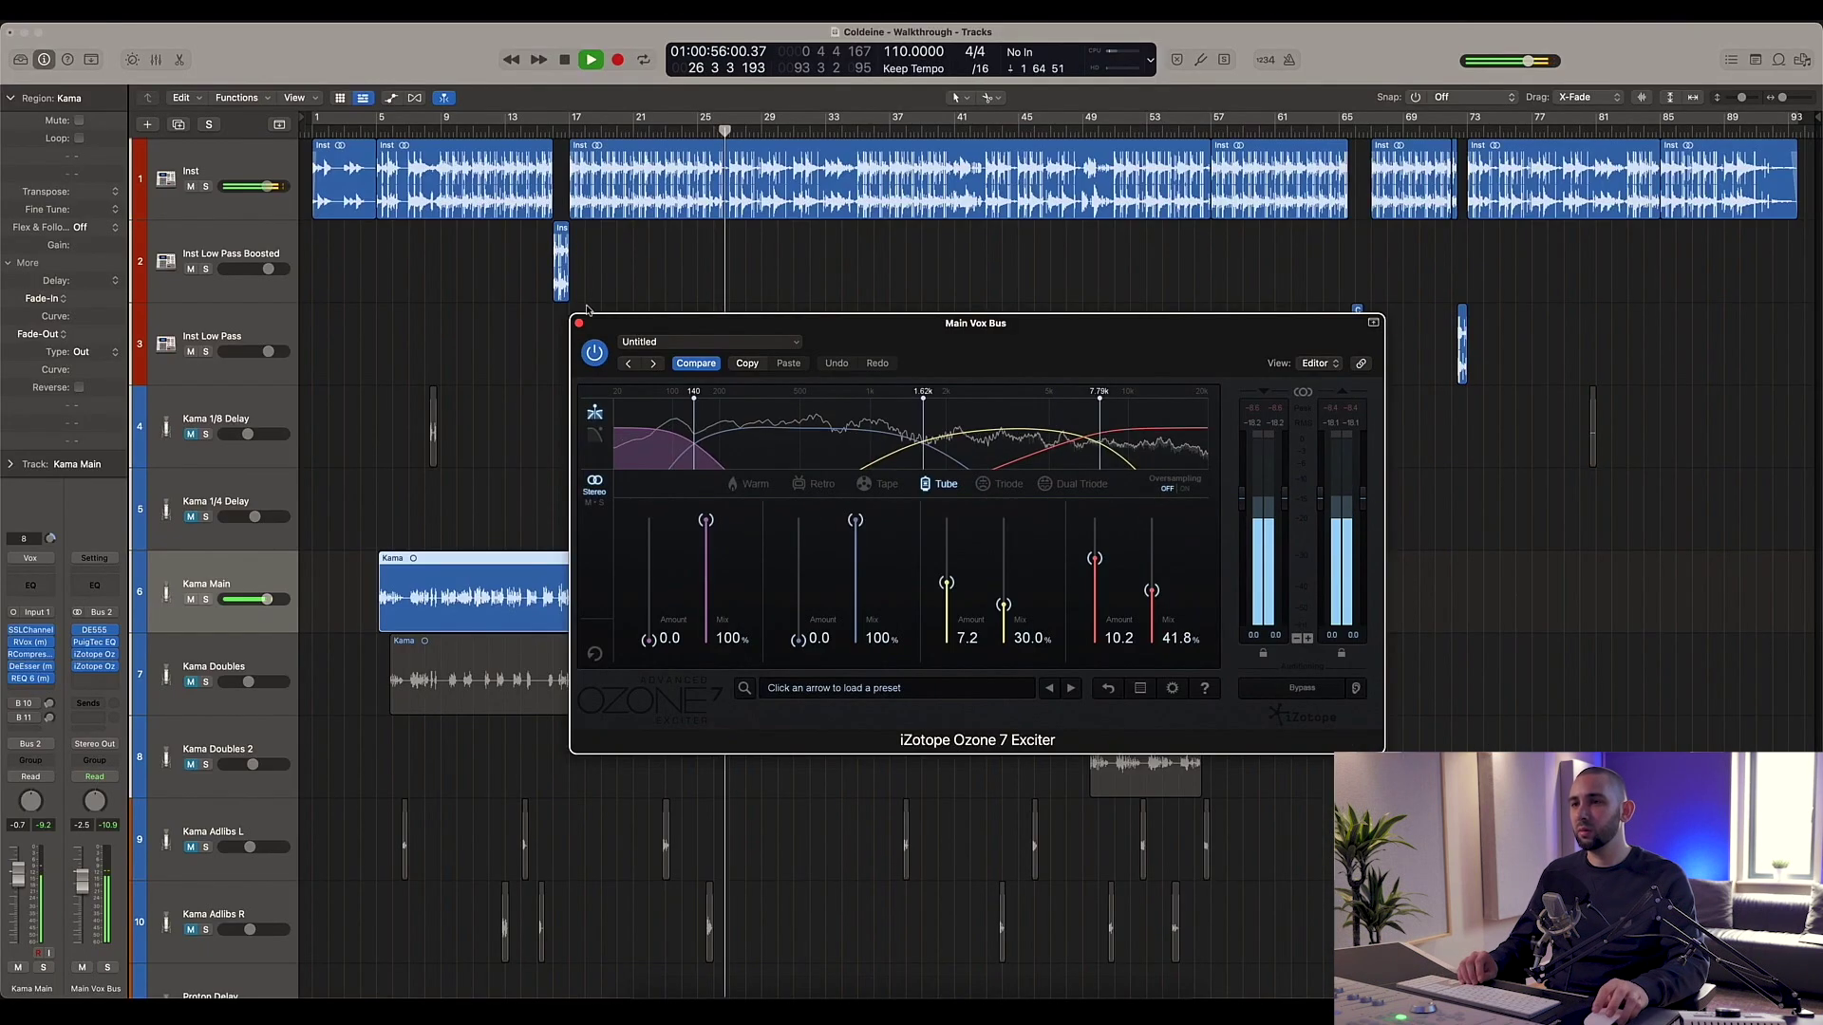
Step: Toggle the Exciter off and on twice, leave it active, then close it and stop
{"action": "left_click", "coordinate": [595, 352]}
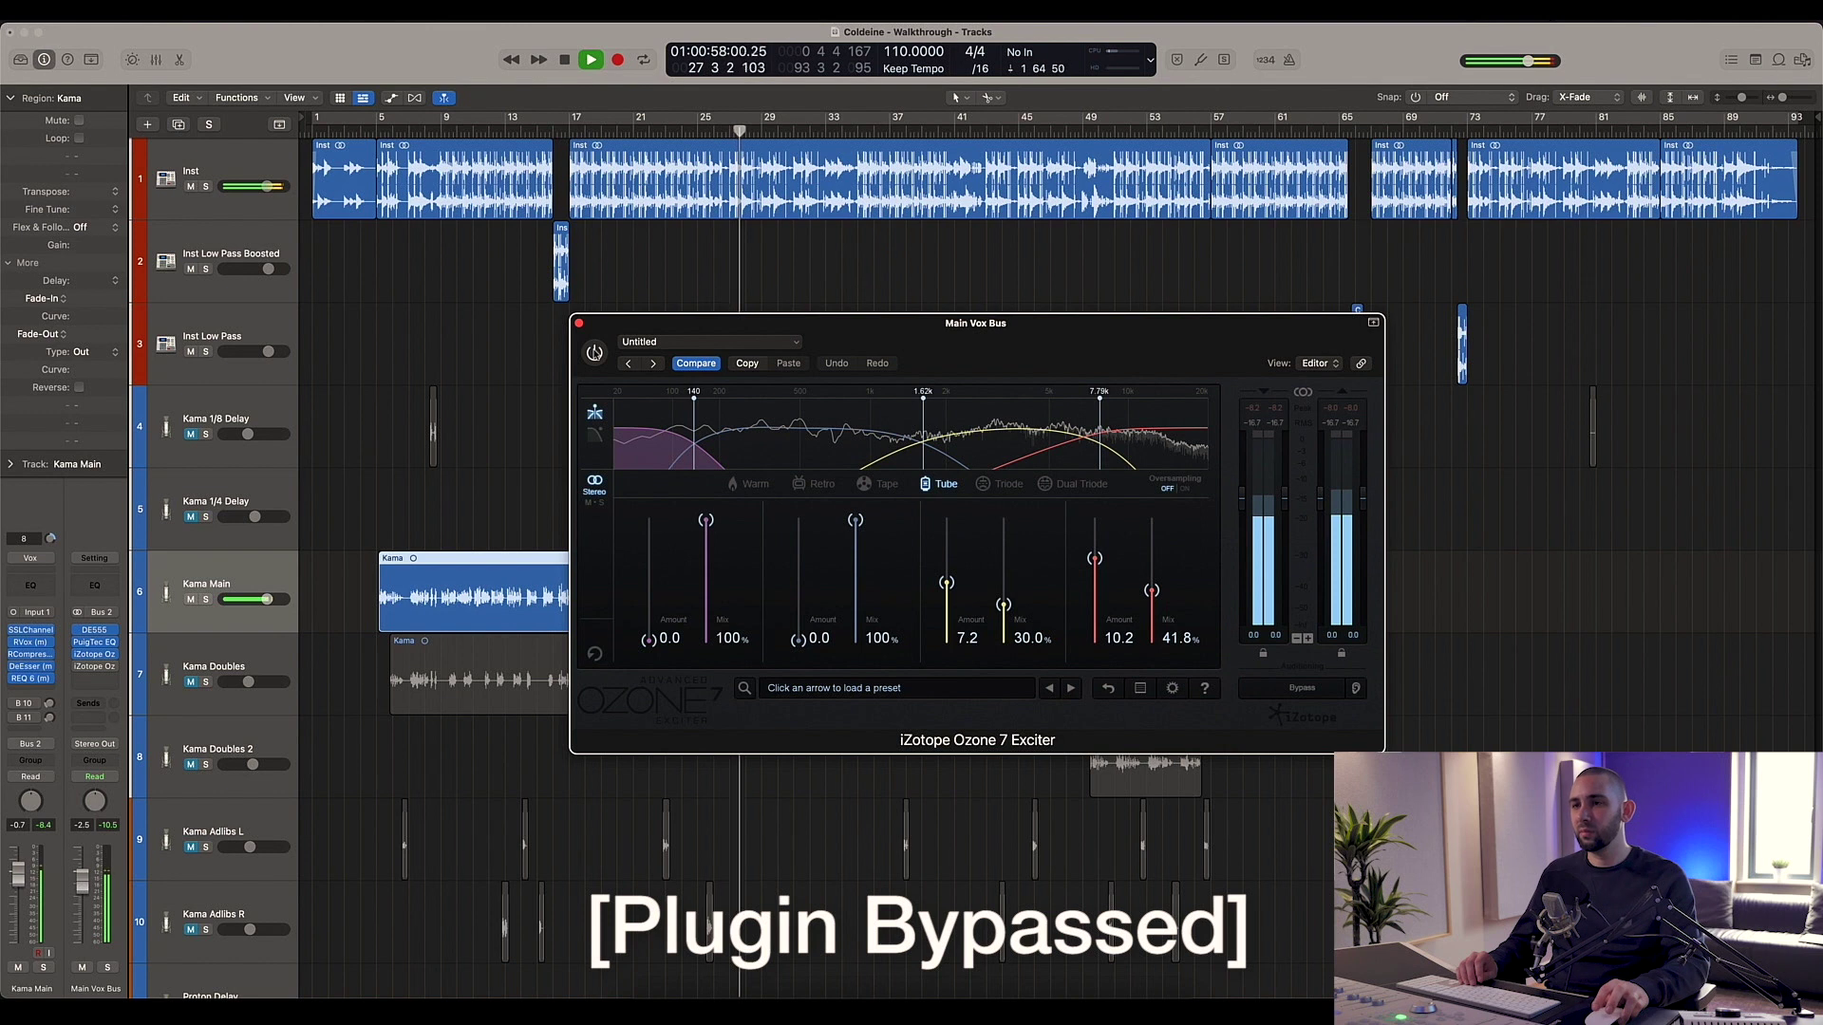
{"action": "left_click", "coordinate": [596, 357]}
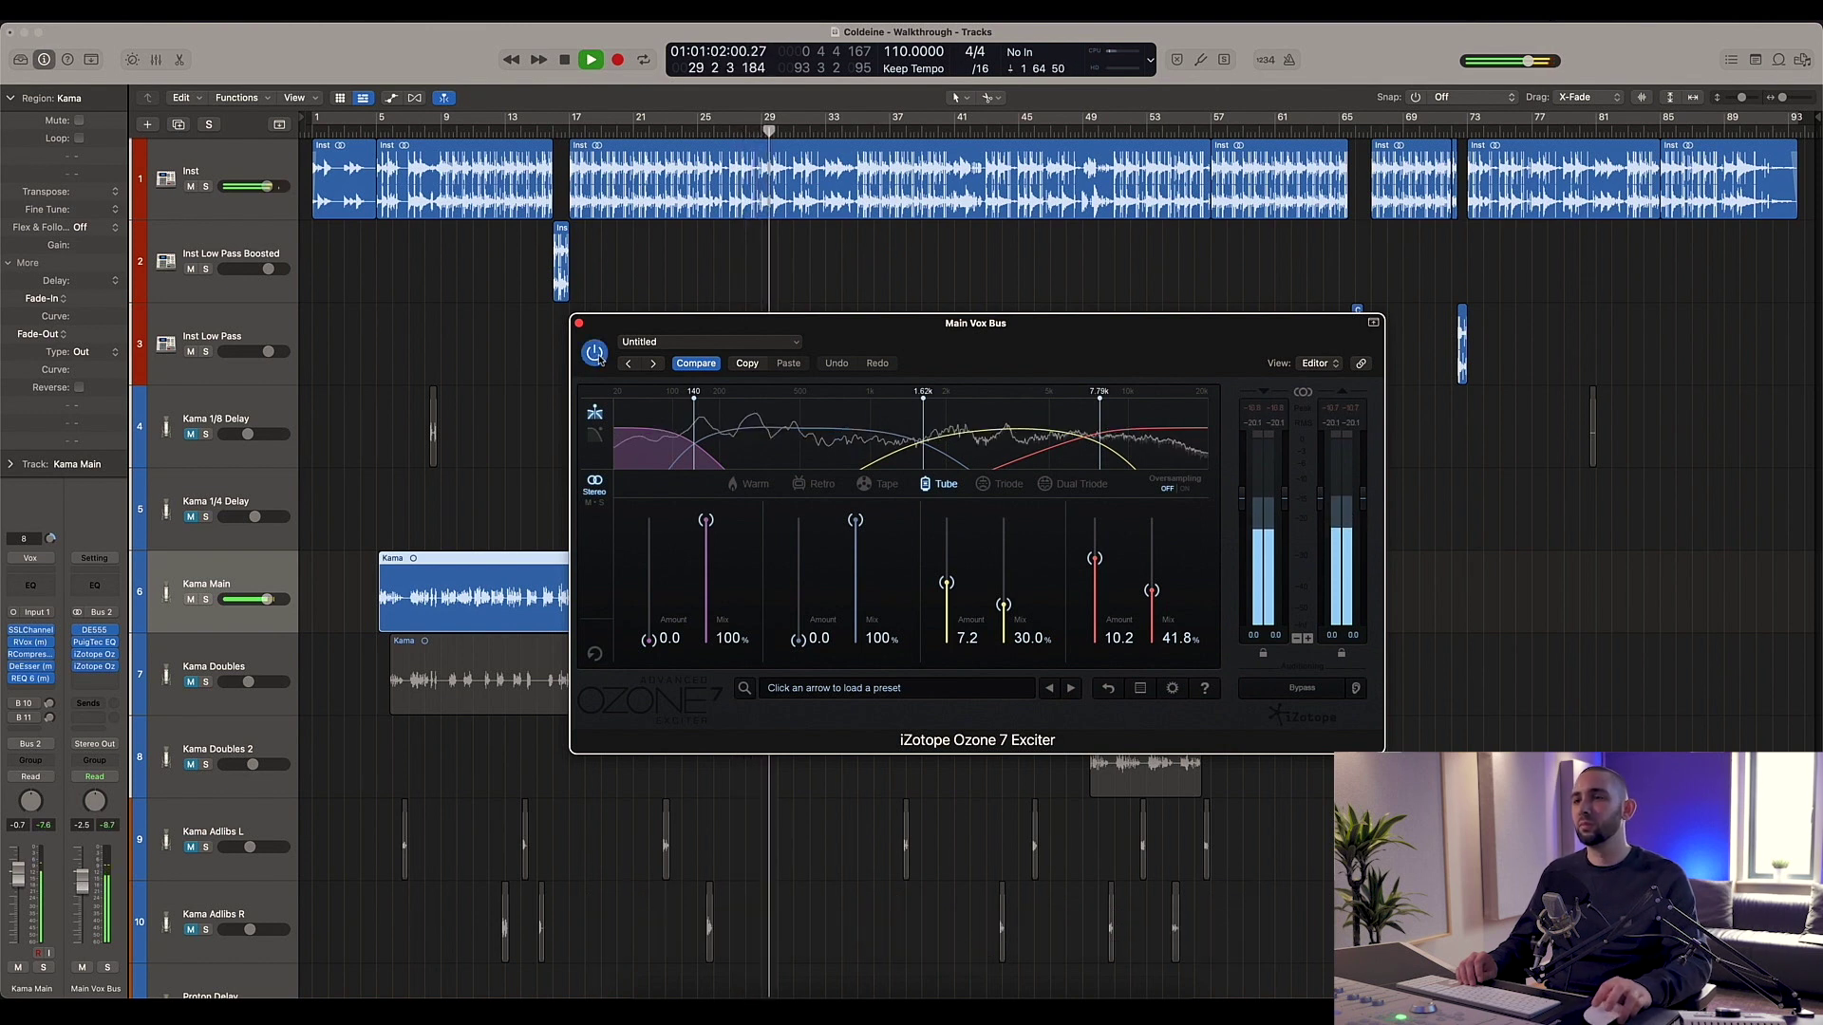
{"action": "left_click", "coordinate": [596, 356]}
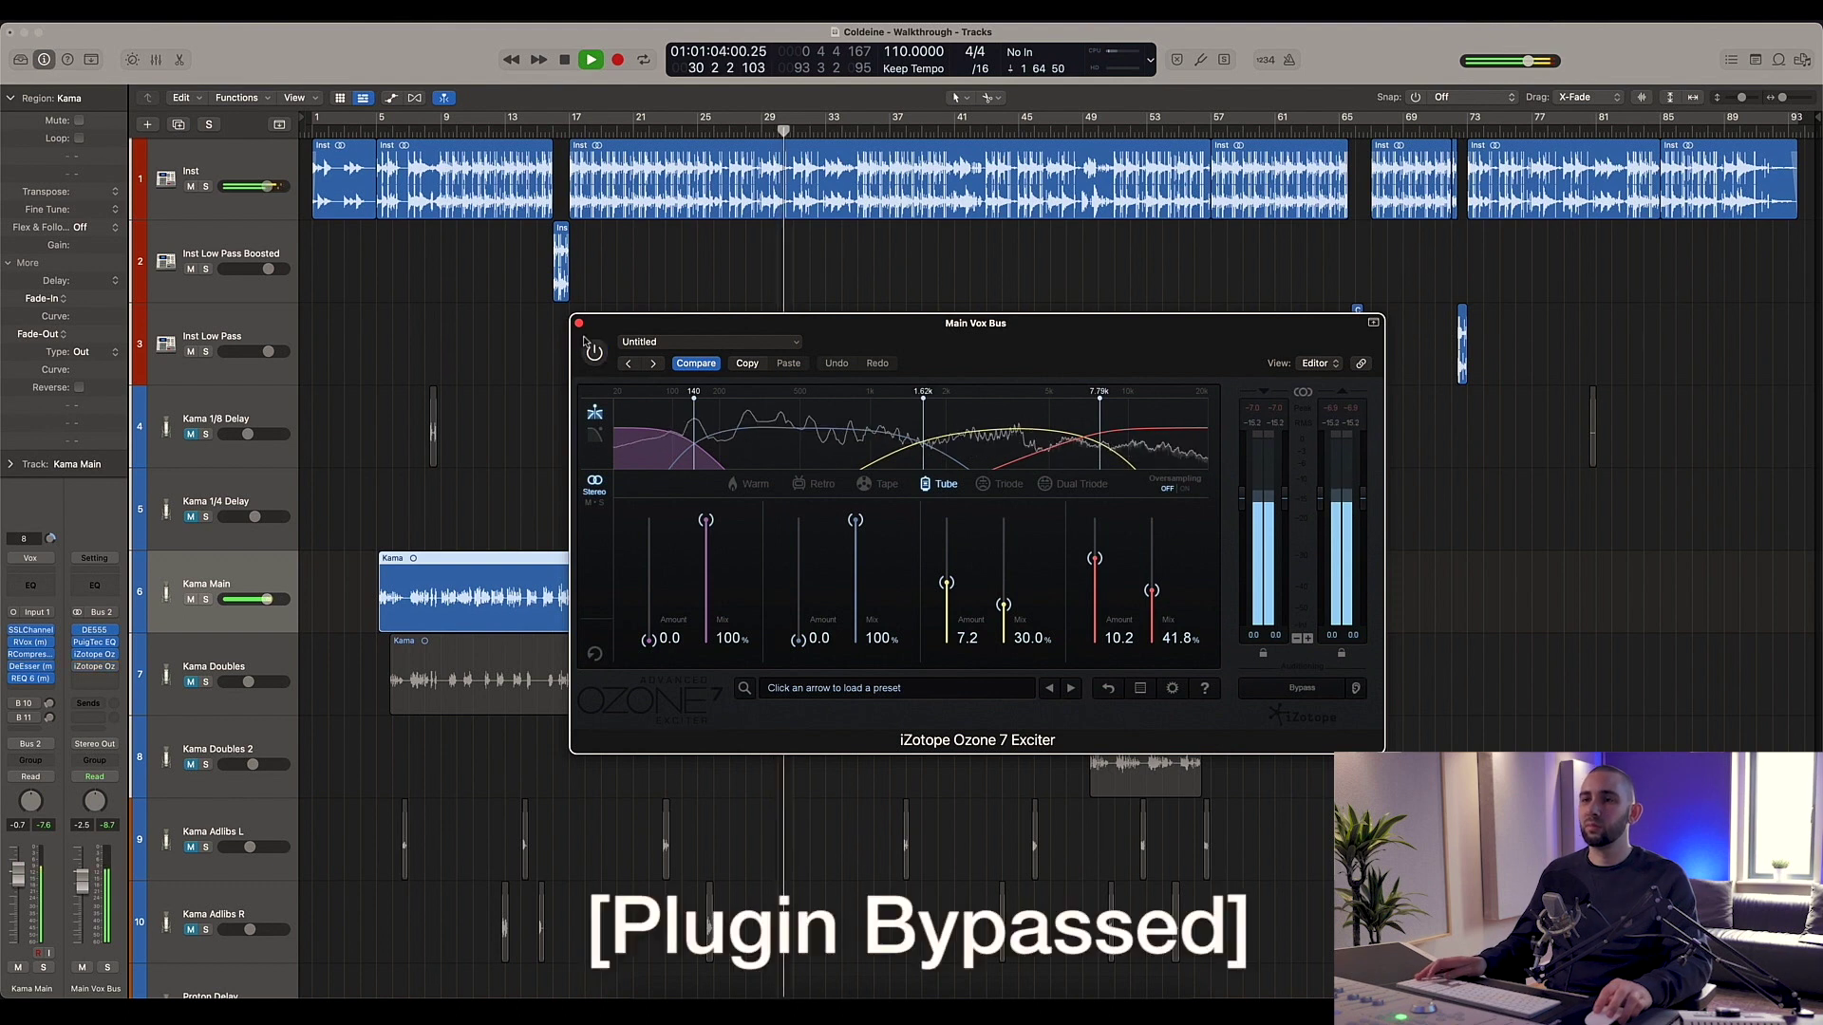
{"action": "left_click", "coordinate": [594, 352]}
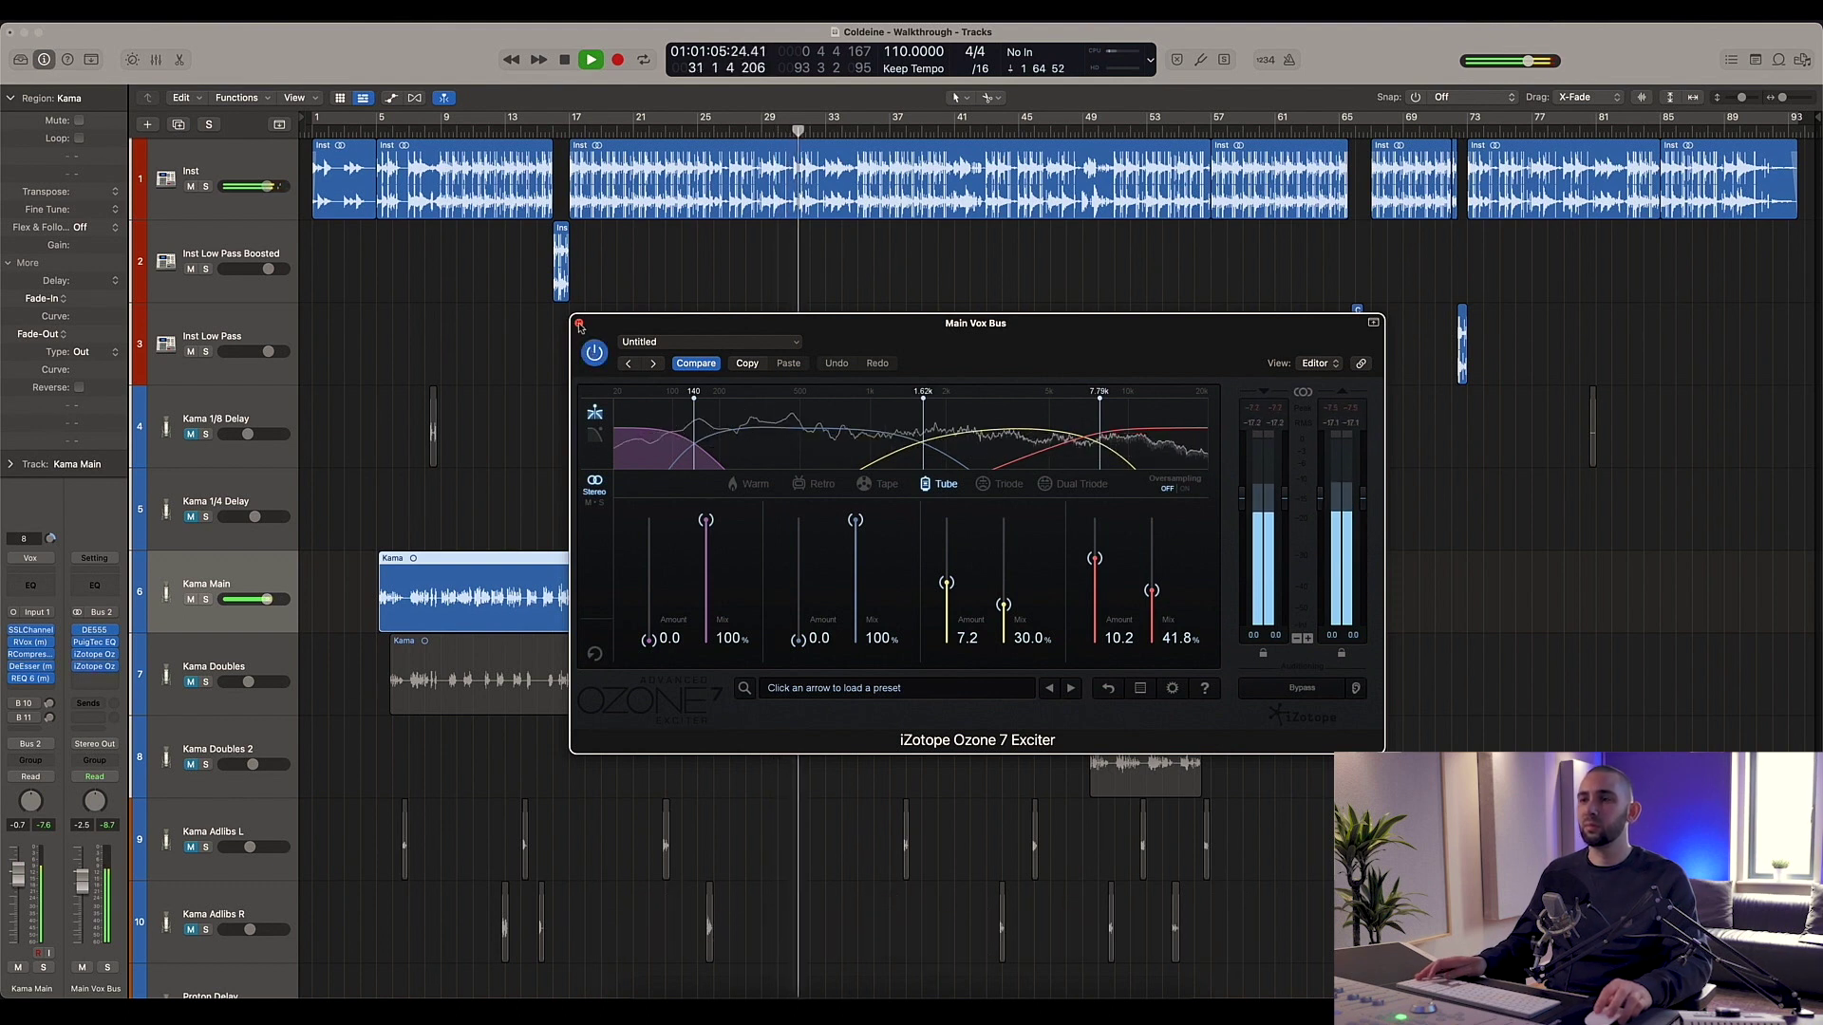
{"action": "left_click", "coordinate": [579, 325]}
{"action": "key", "text": "space"}
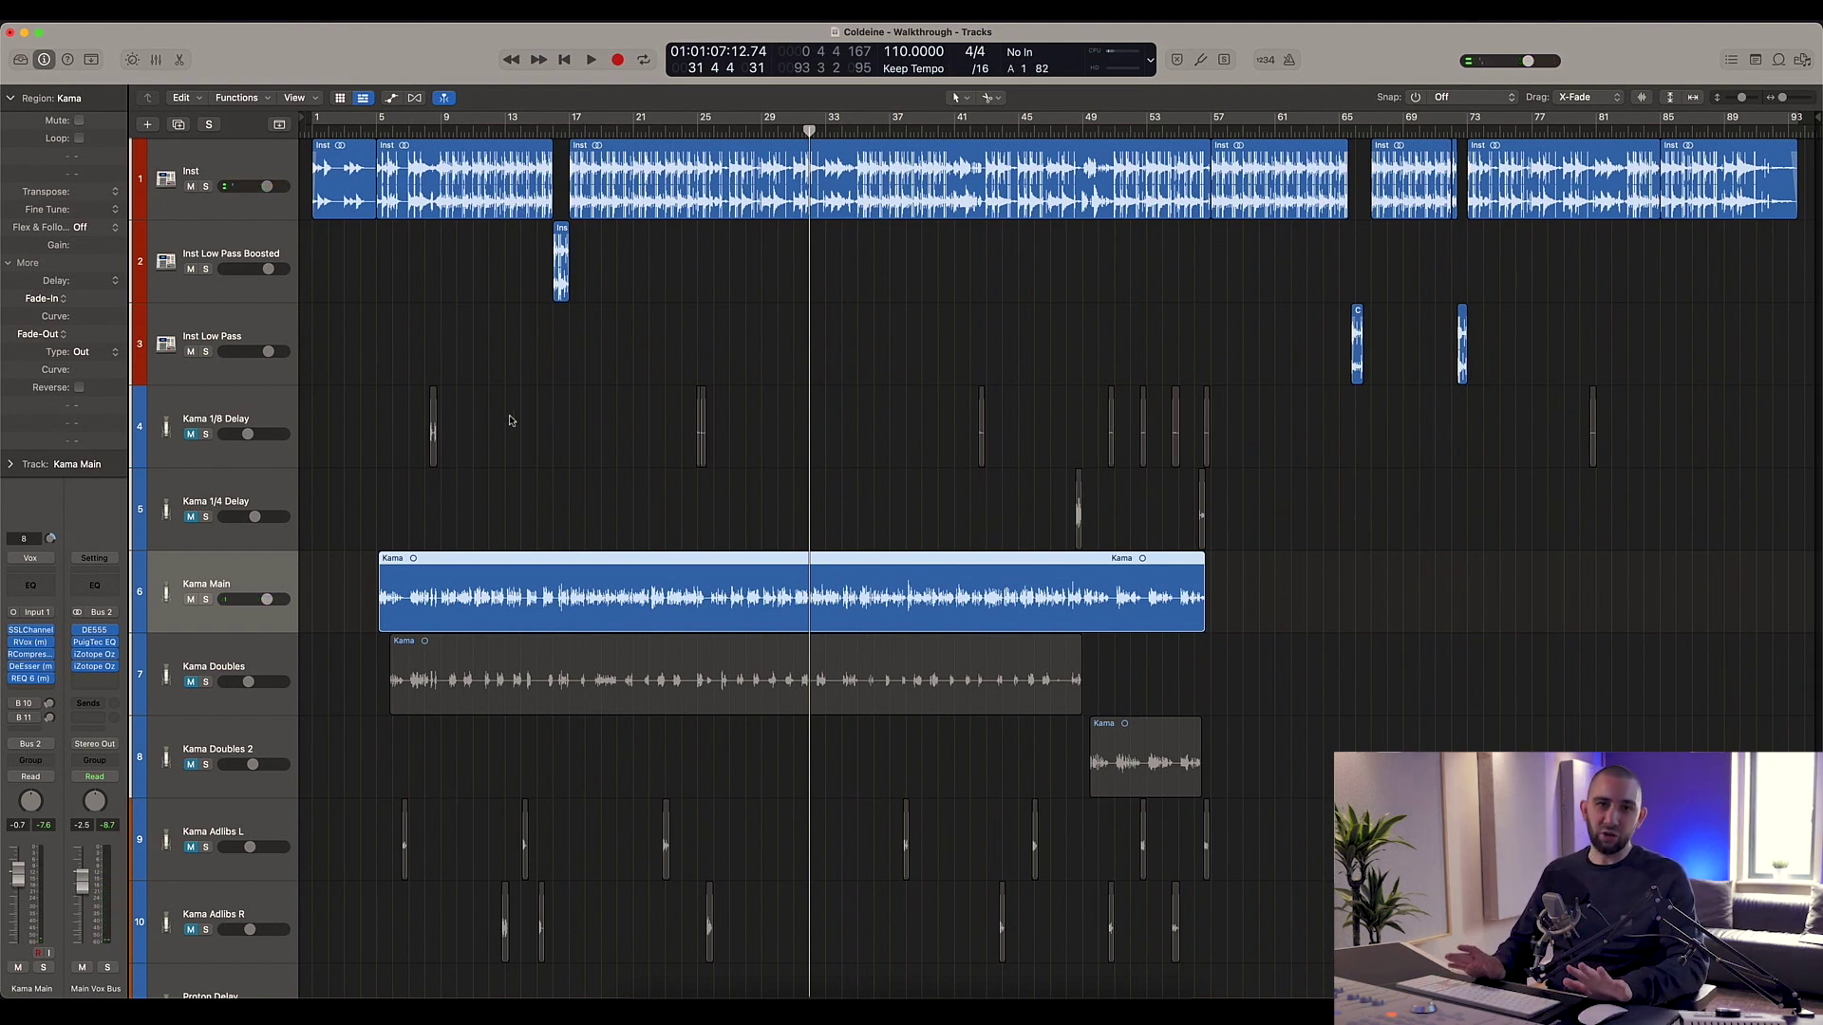
Step: Solo Kama Main from bar 17 and play it through its 1/8 DELAY BUS send
{"action": "left_click", "coordinate": [570, 132]}
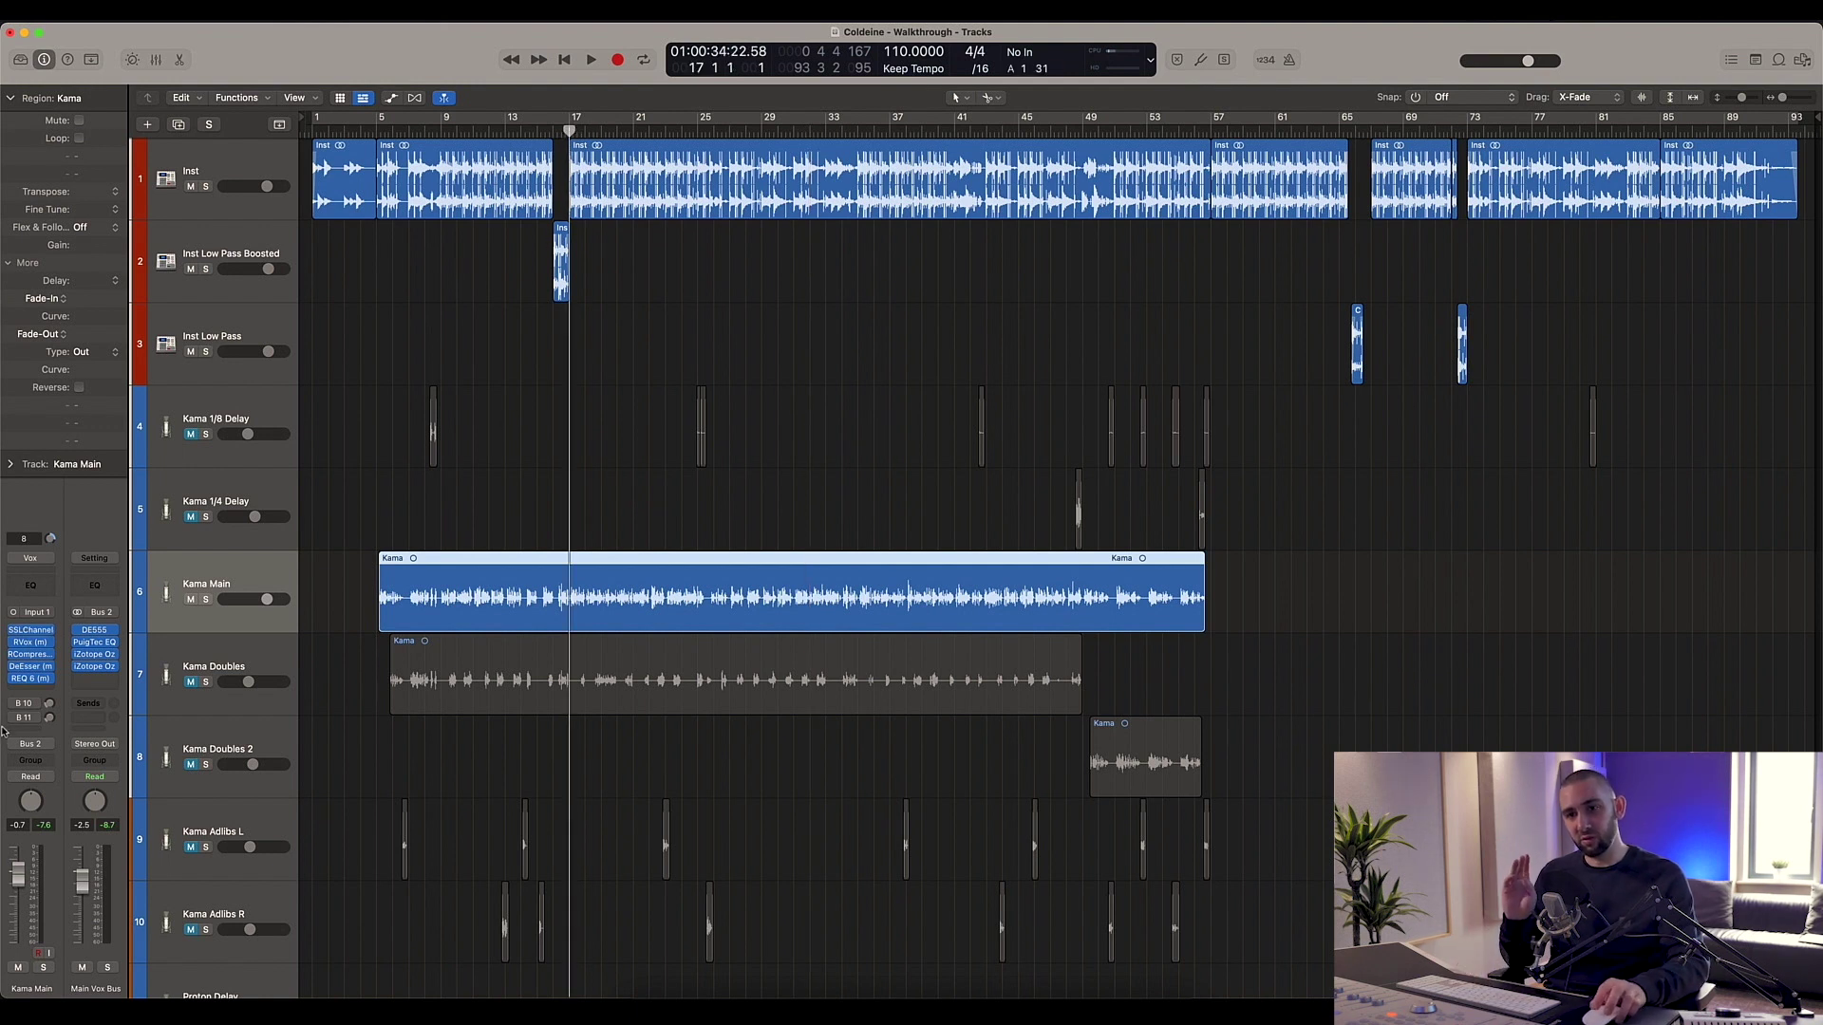
{"action": "left_click", "coordinate": [48, 705]}
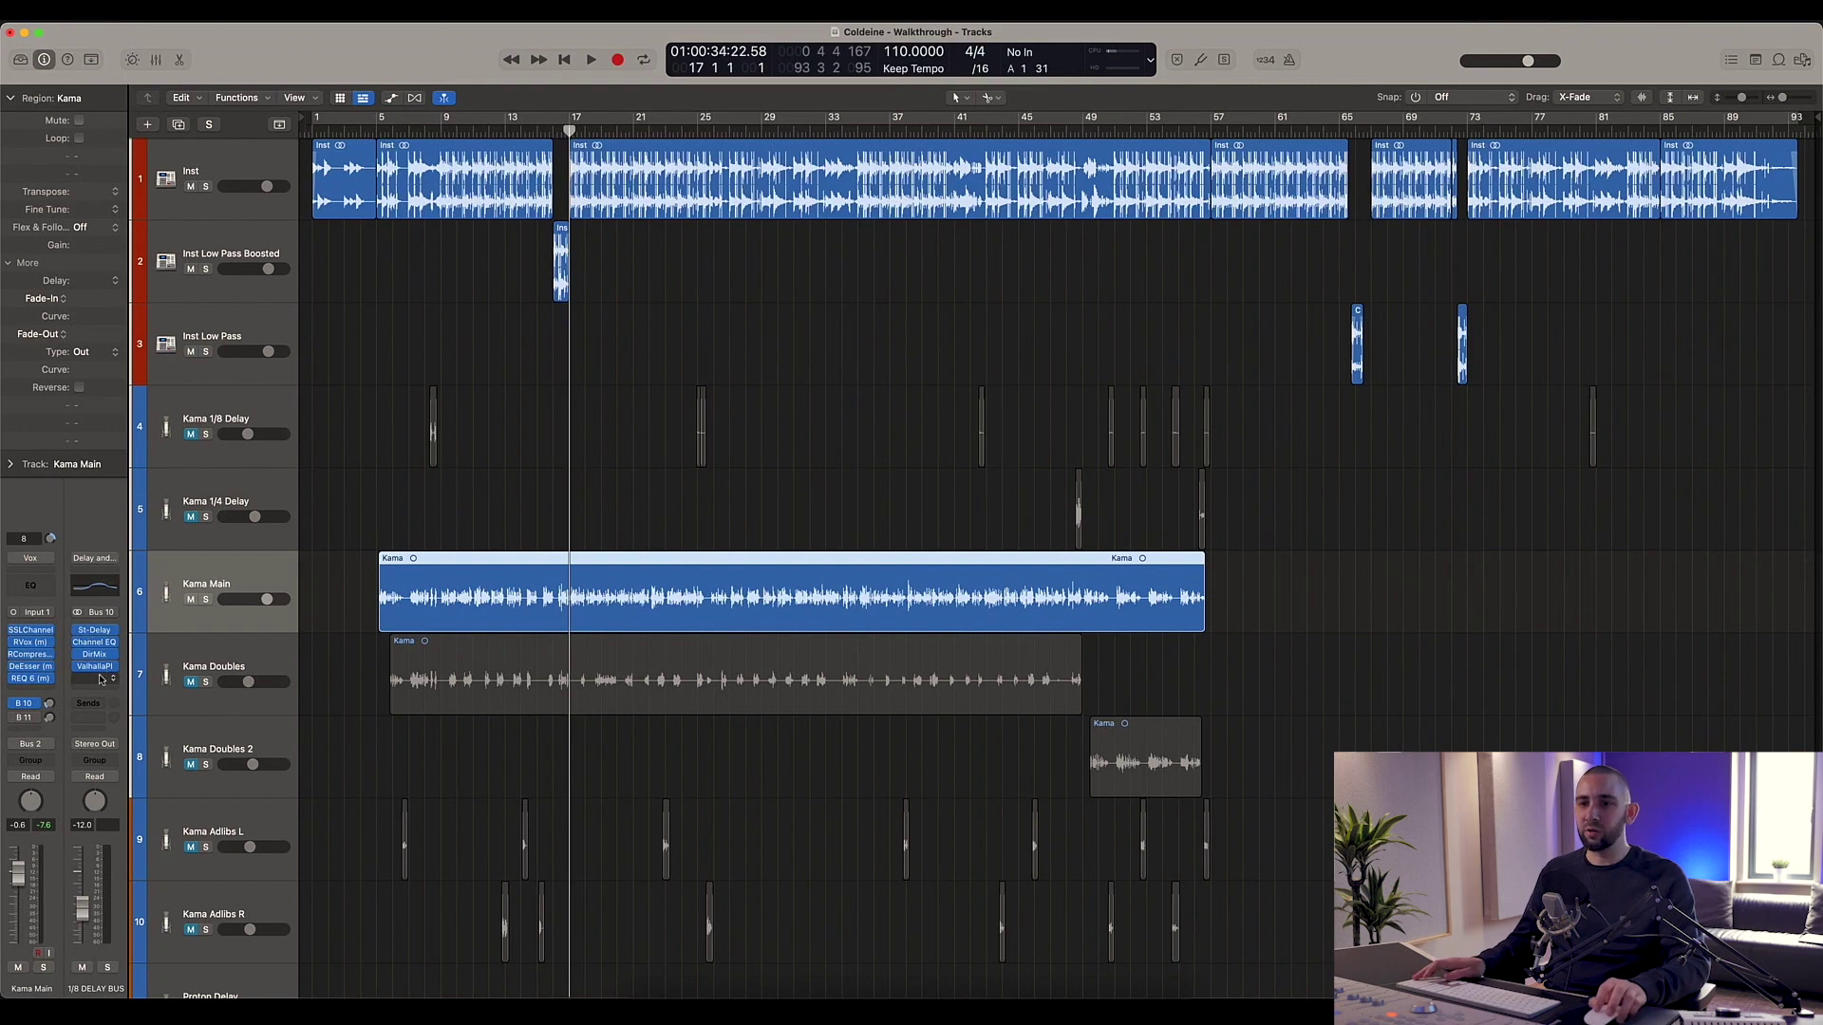
{"action": "left_click", "coordinate": [206, 599]}
{"action": "key", "text": "space"}
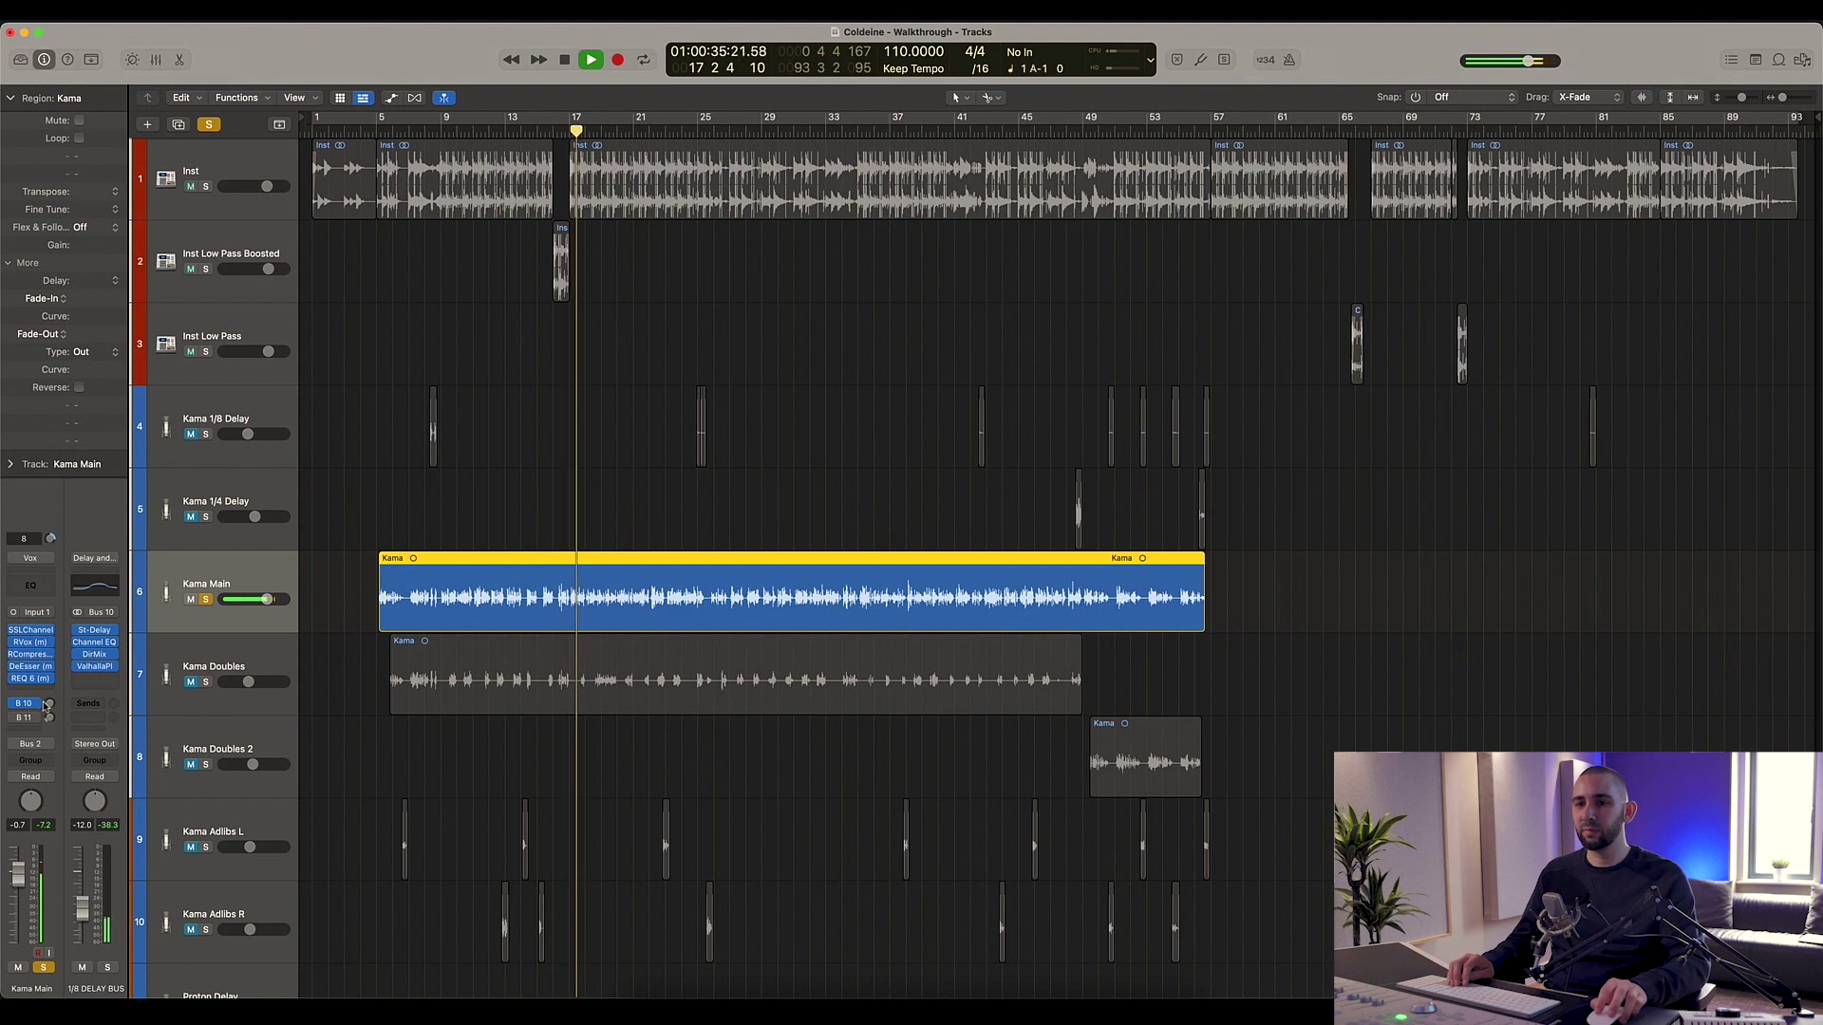
{"action": "mouse_move", "coordinate": [50, 707]}
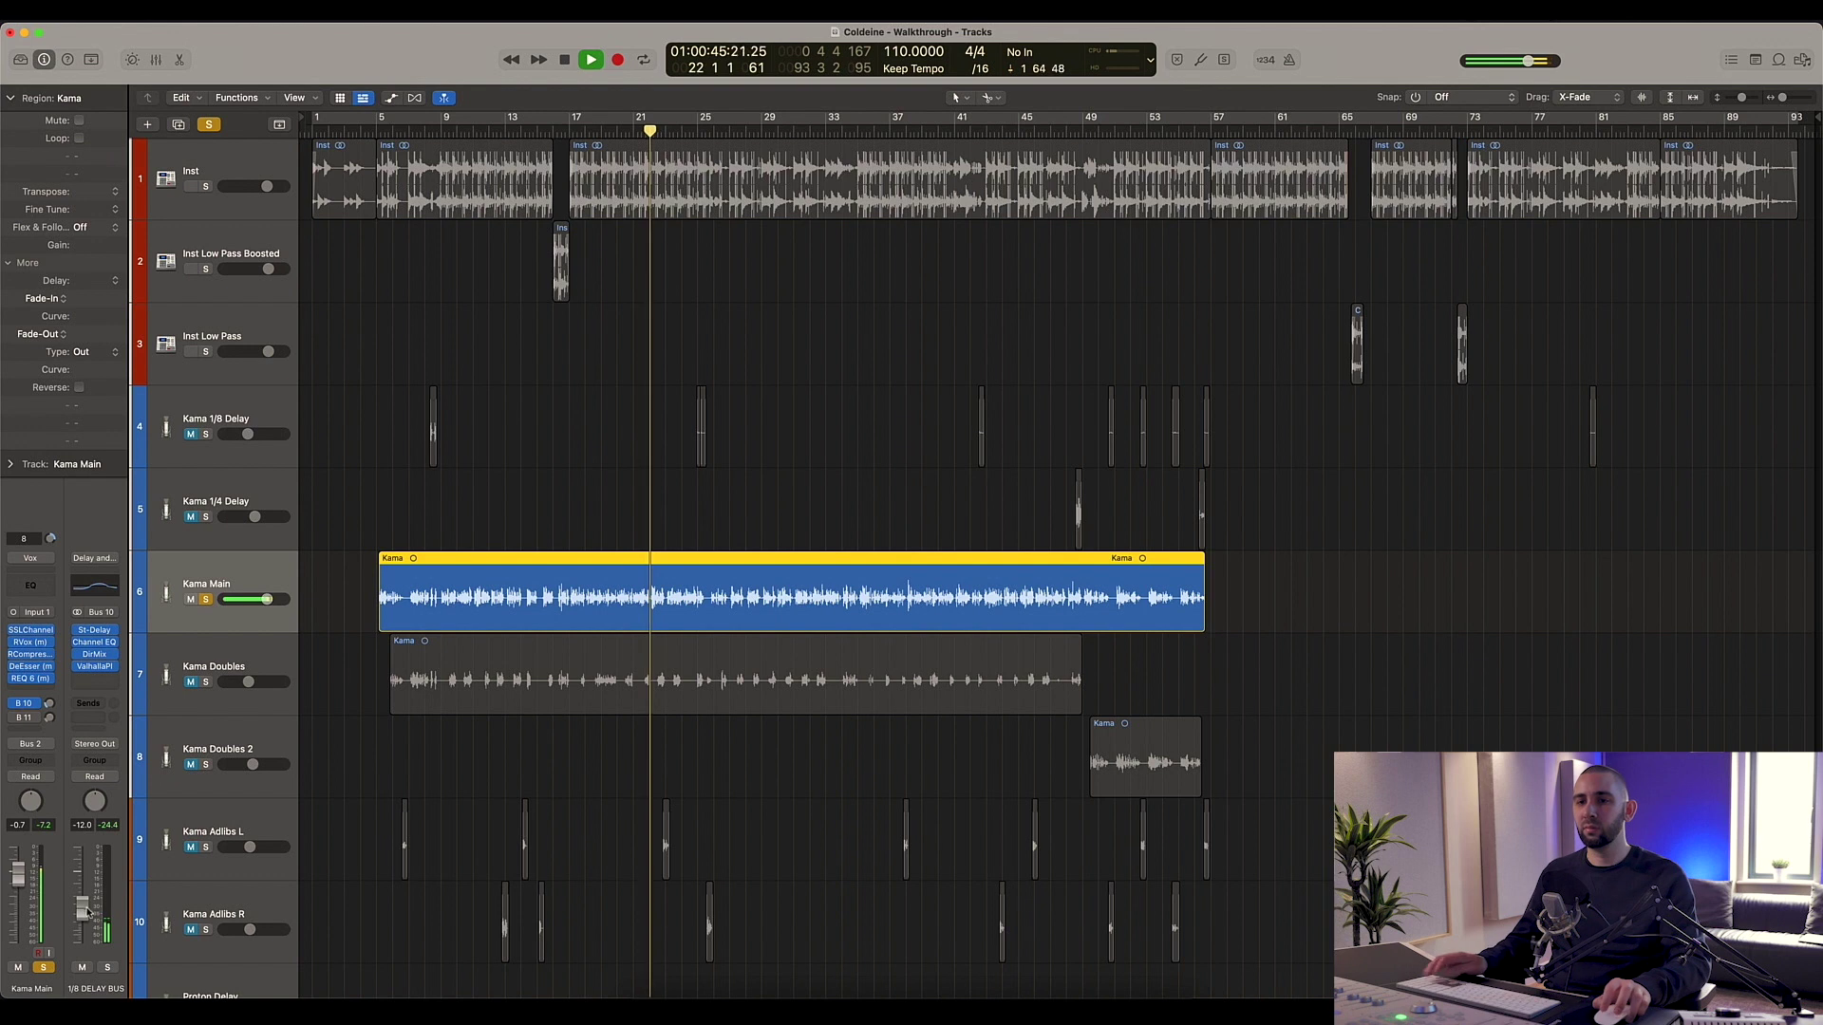
{"action": "mouse_move", "coordinate": [95, 650]}
{"action": "key", "text": "space"}
Step: Review the Stereo Delay and Channel EQ on the 1/8 Delay Bus, then close both
{"action": "left_click", "coordinate": [94, 630]}
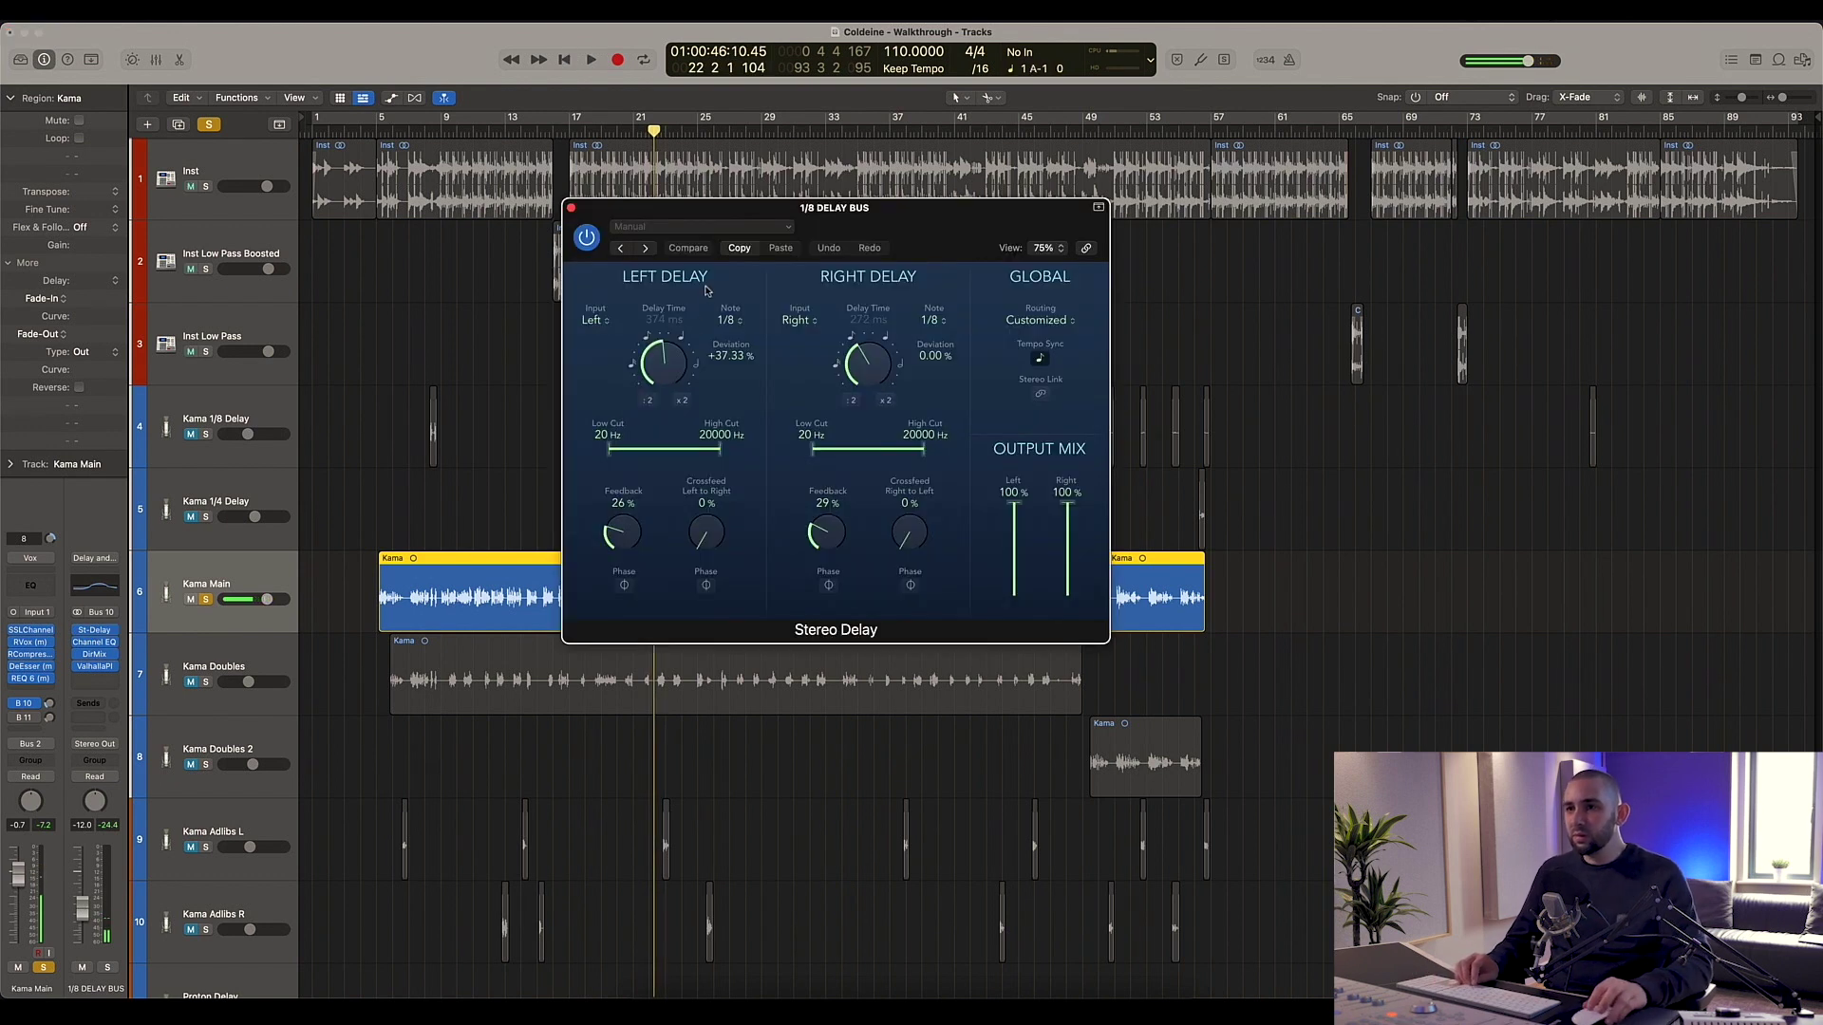
{"action": "left_click_drag", "start_coordinate": [825, 214], "coordinate": [709, 230]}
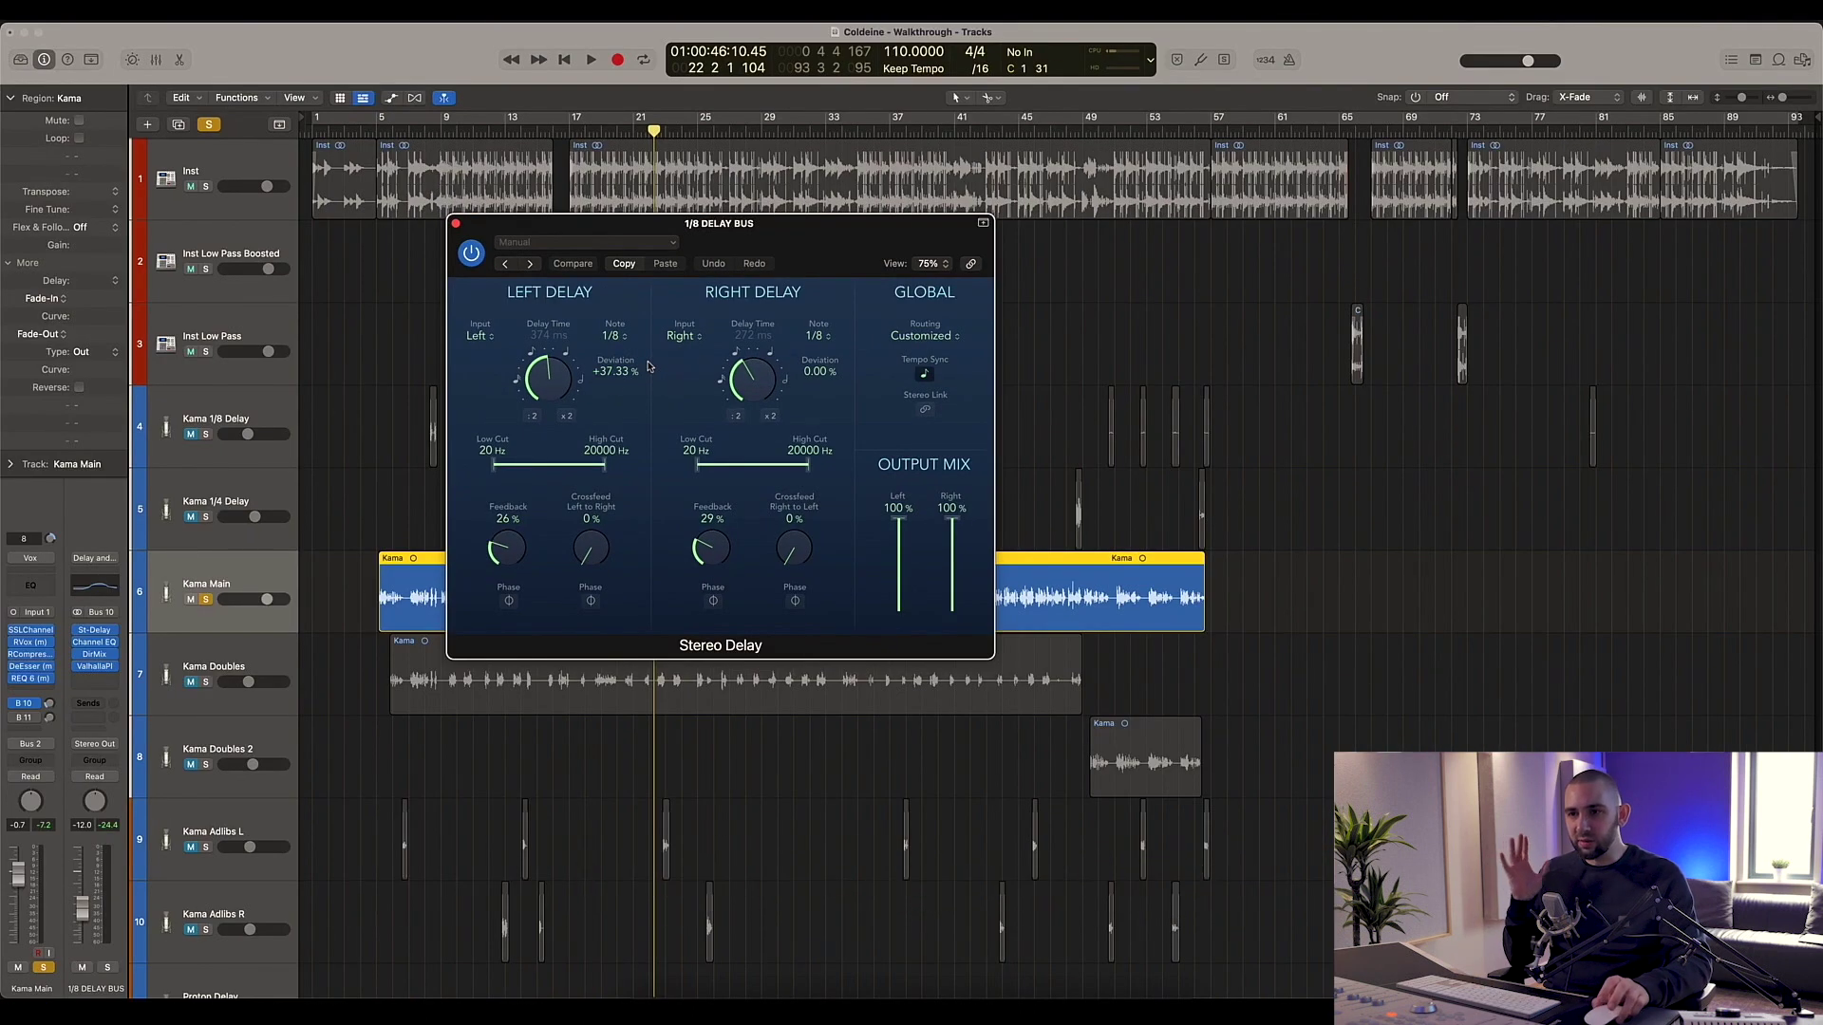
{"action": "left_click", "coordinate": [94, 643]}
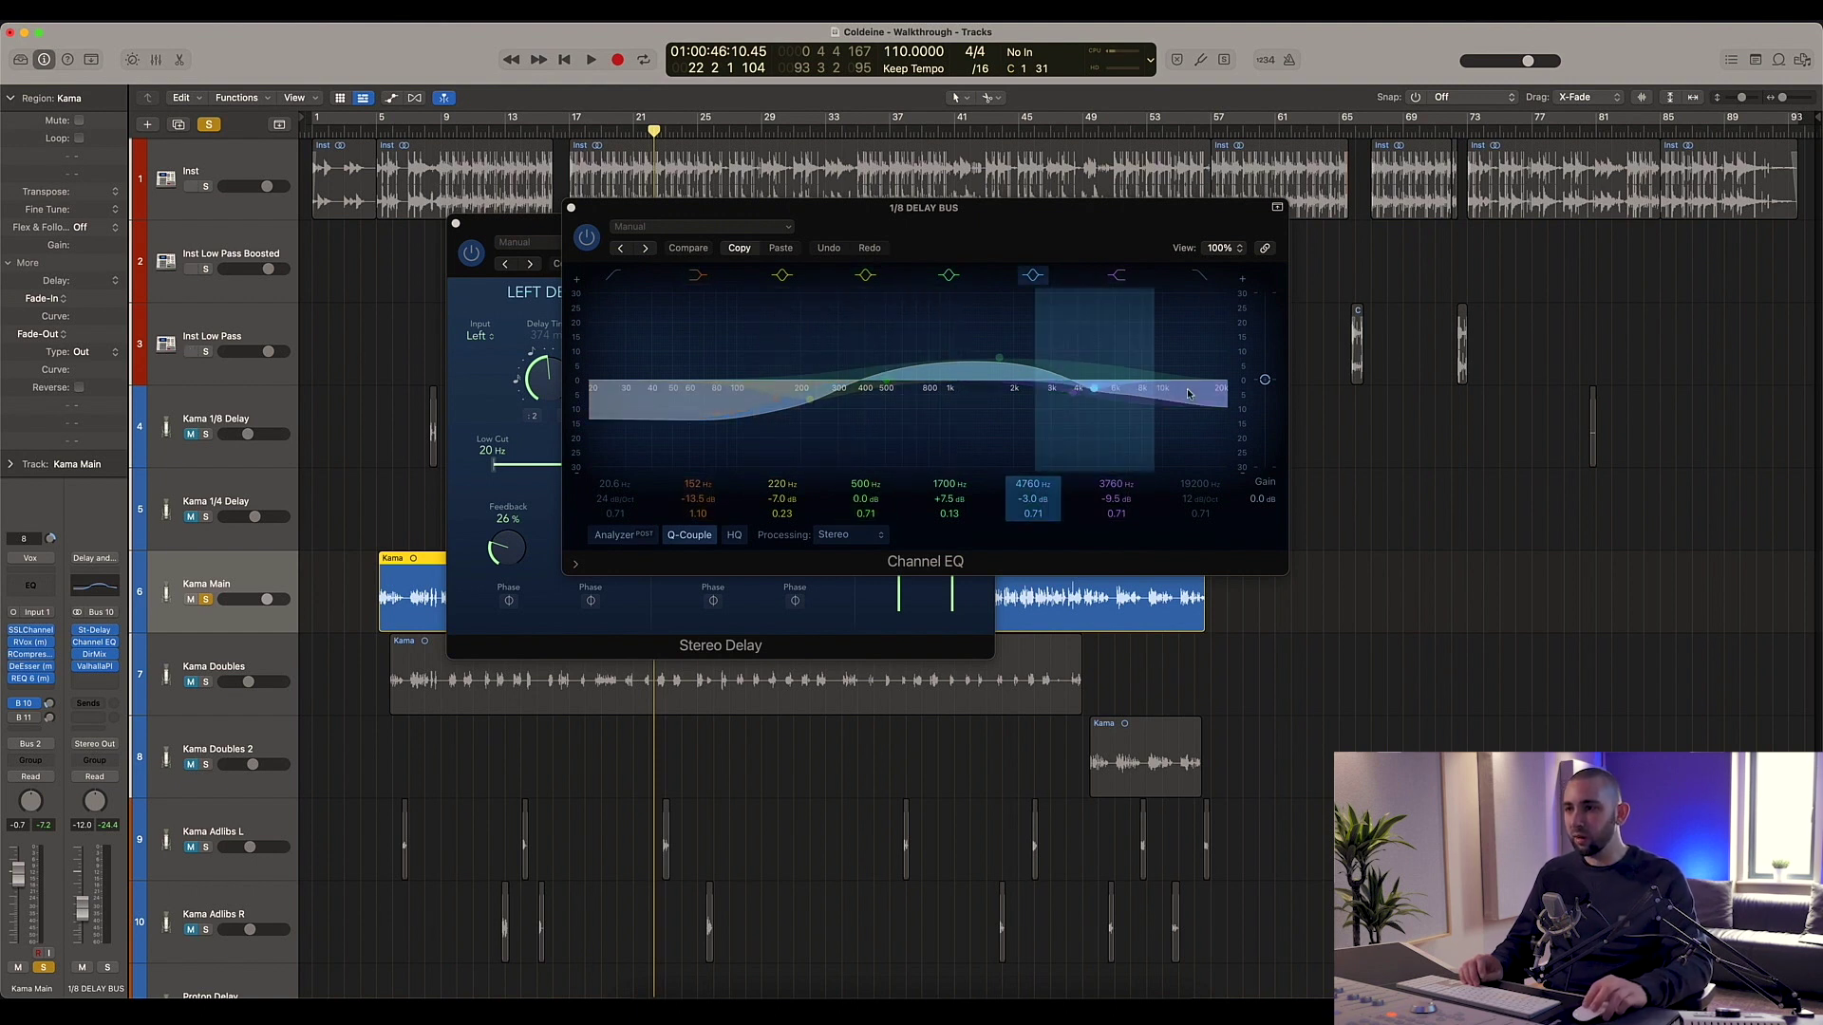
{"action": "left_click", "coordinate": [571, 208]}
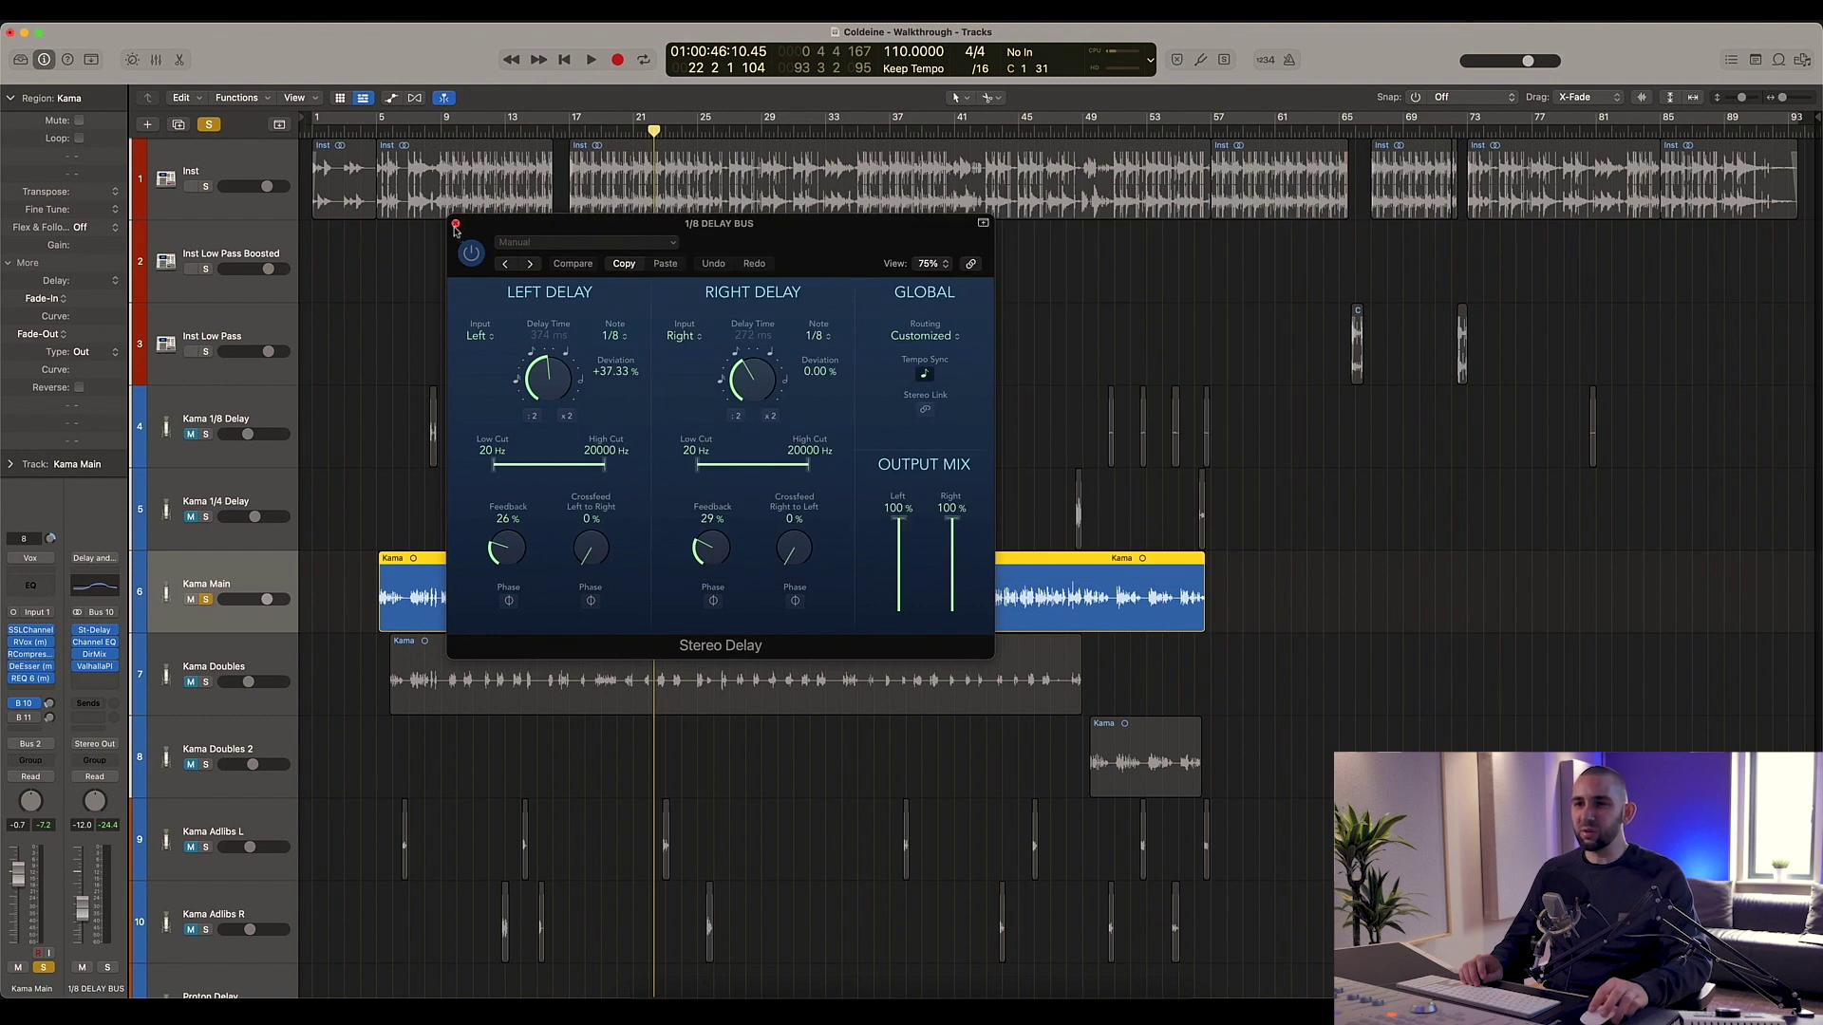
{"action": "left_click", "coordinate": [455, 225]}
{"action": "key", "text": "space"}
Step: Insert ValhallaPlate (Chrome, 2.5 s decay) after the delay on the 1/8 Delay Bus
{"action": "left_click", "coordinate": [117, 666]}
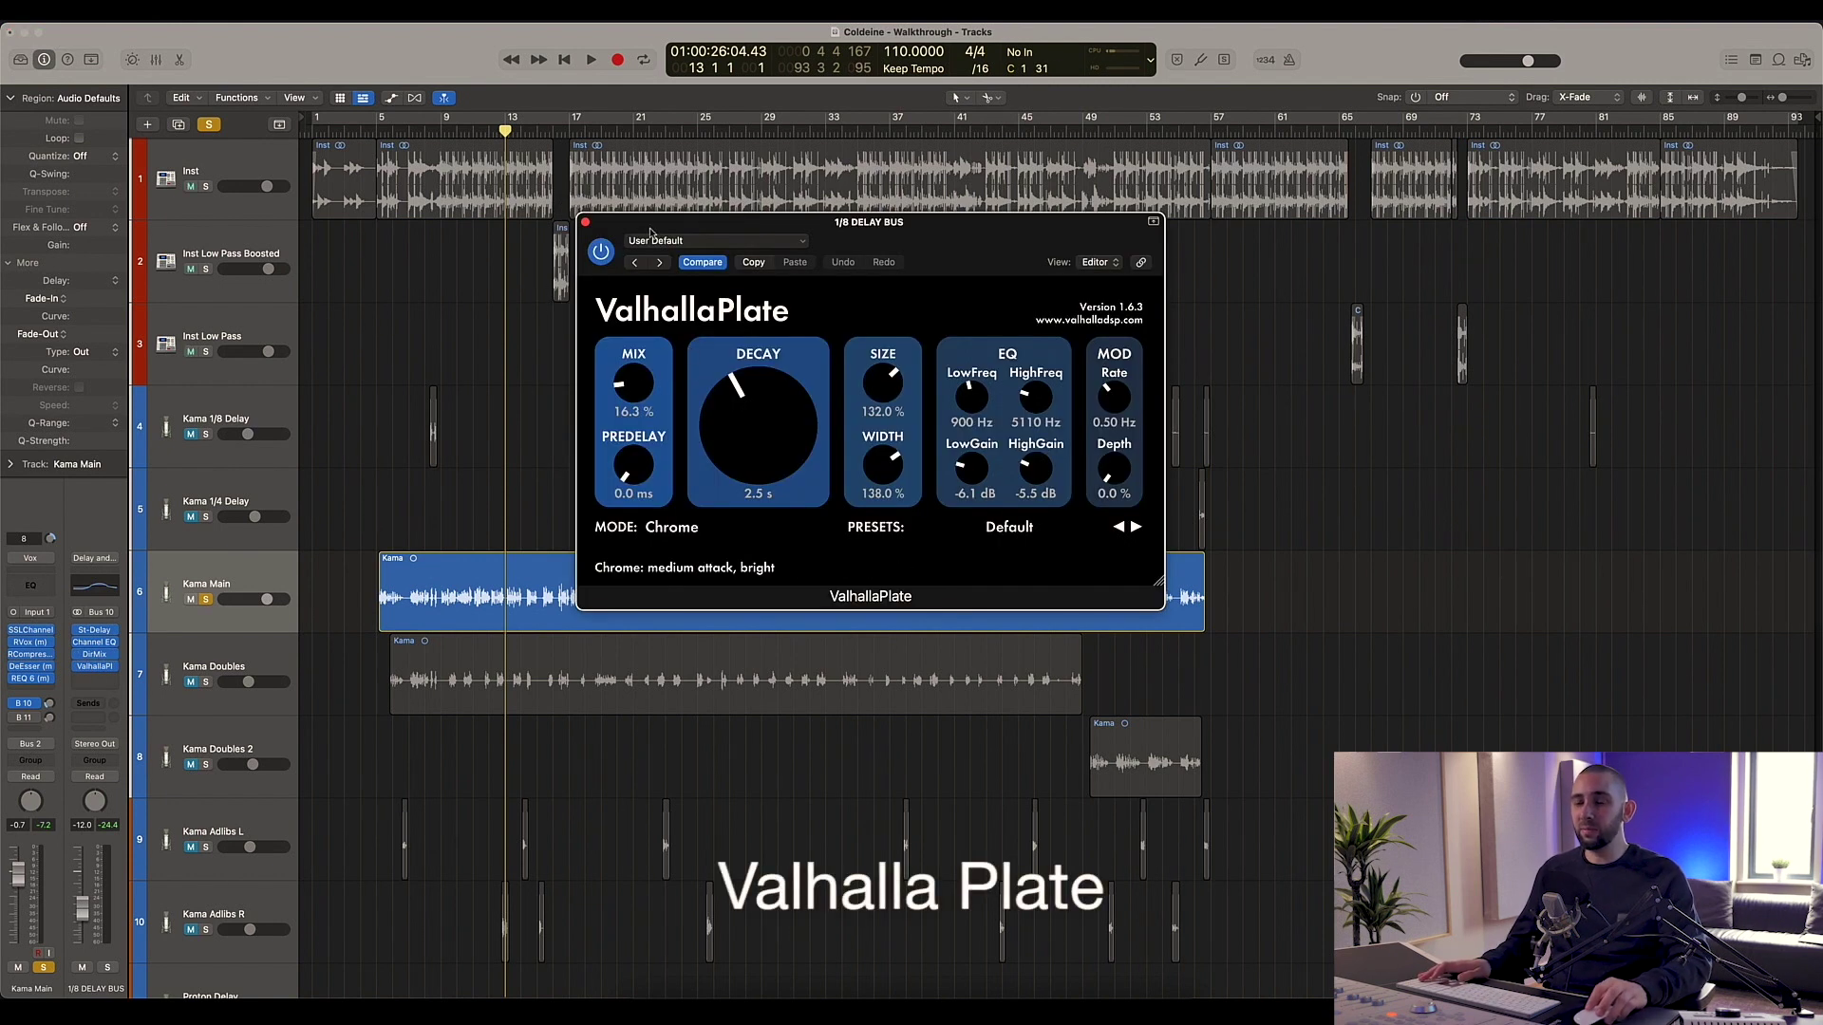
{"action": "left_click_drag", "start_coordinate": [650, 231], "coordinate": [734, 334]}
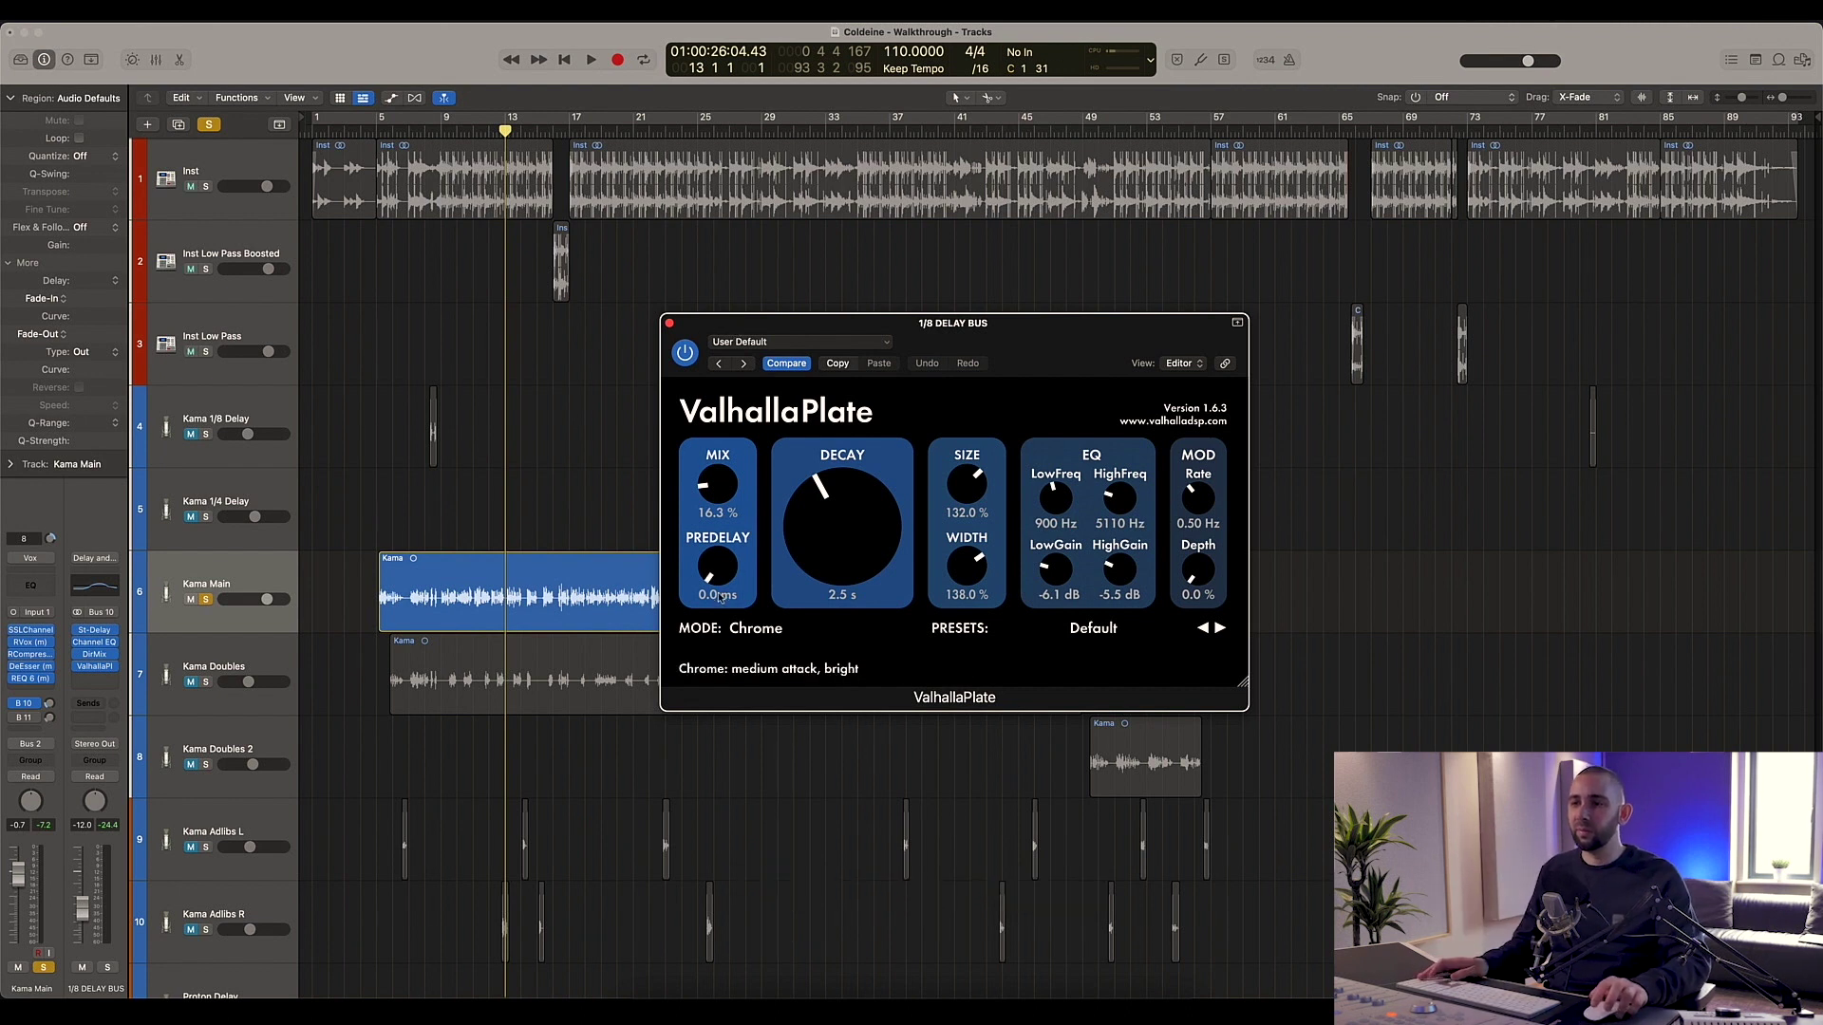
{"action": "left_click", "coordinate": [670, 325]}
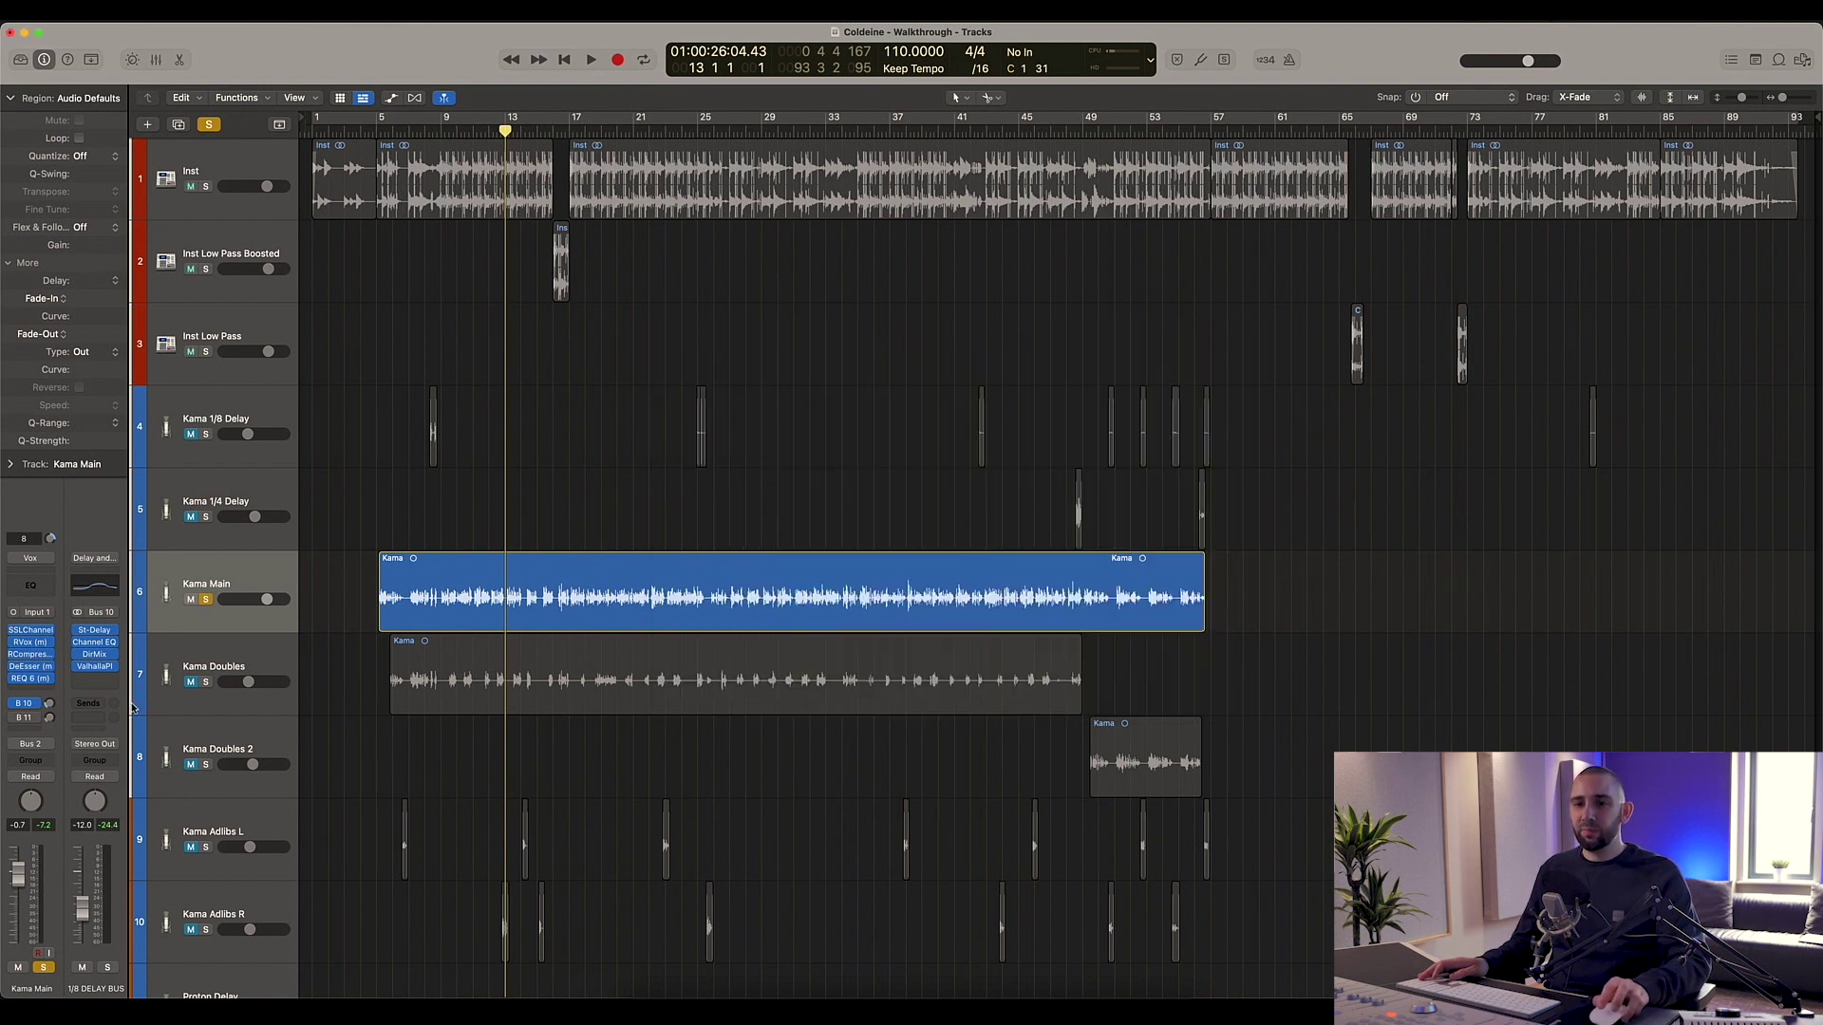
Step: Audition the Space Designer room reverb on the 1.4s Nice Room bus, then close its plug-in windows
{"action": "left_click", "coordinate": [42, 721]}
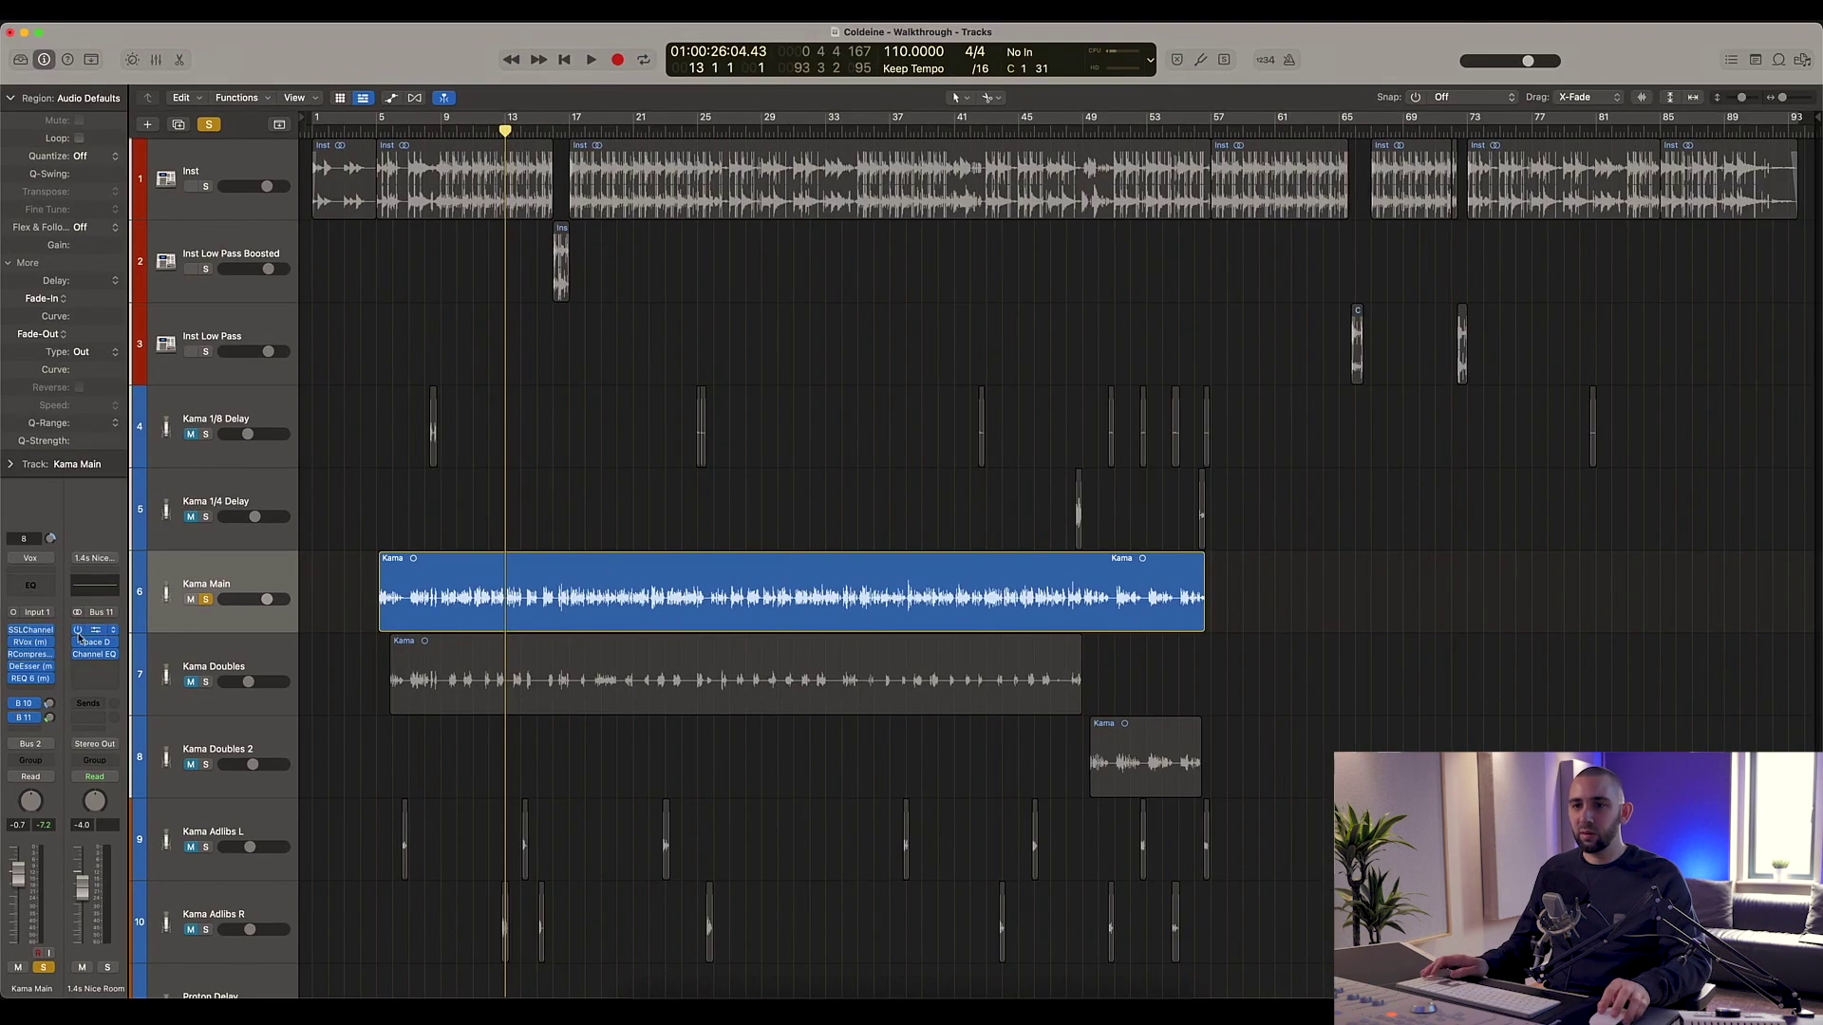
{"action": "left_click", "coordinate": [96, 632]}
{"action": "left_click", "coordinate": [103, 642]}
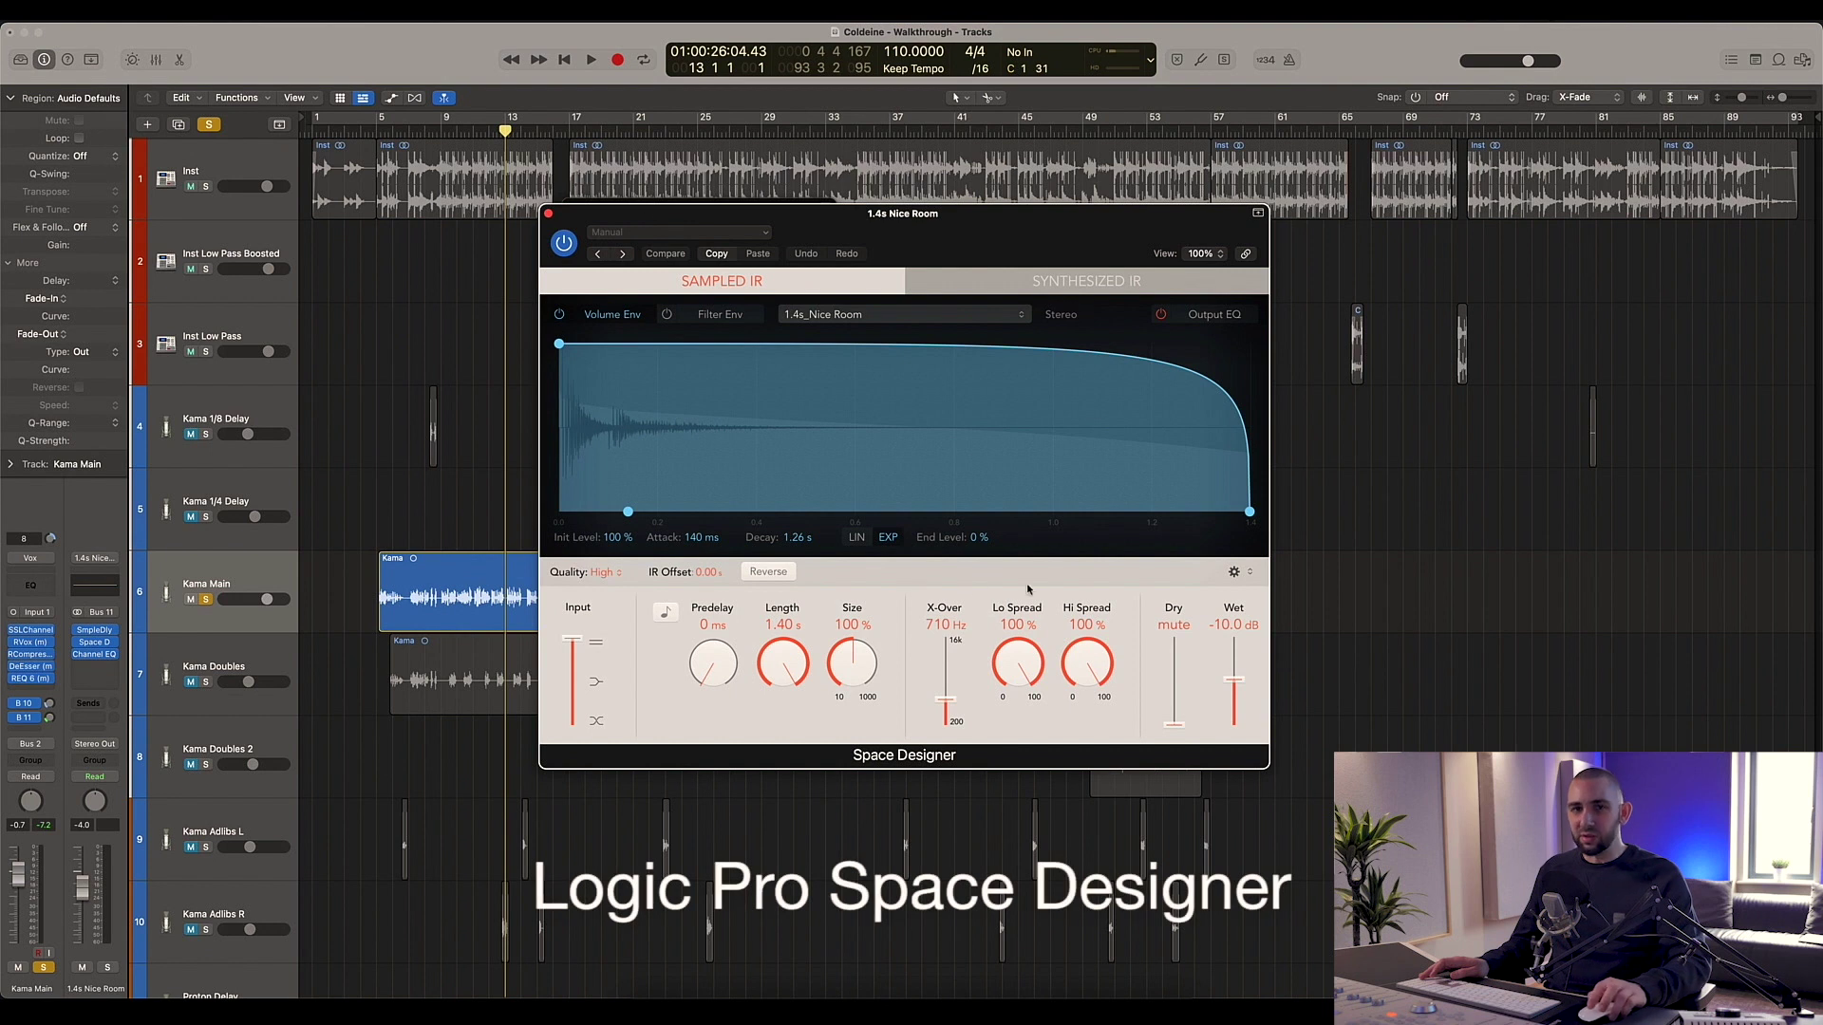
{"action": "key", "text": "space"}
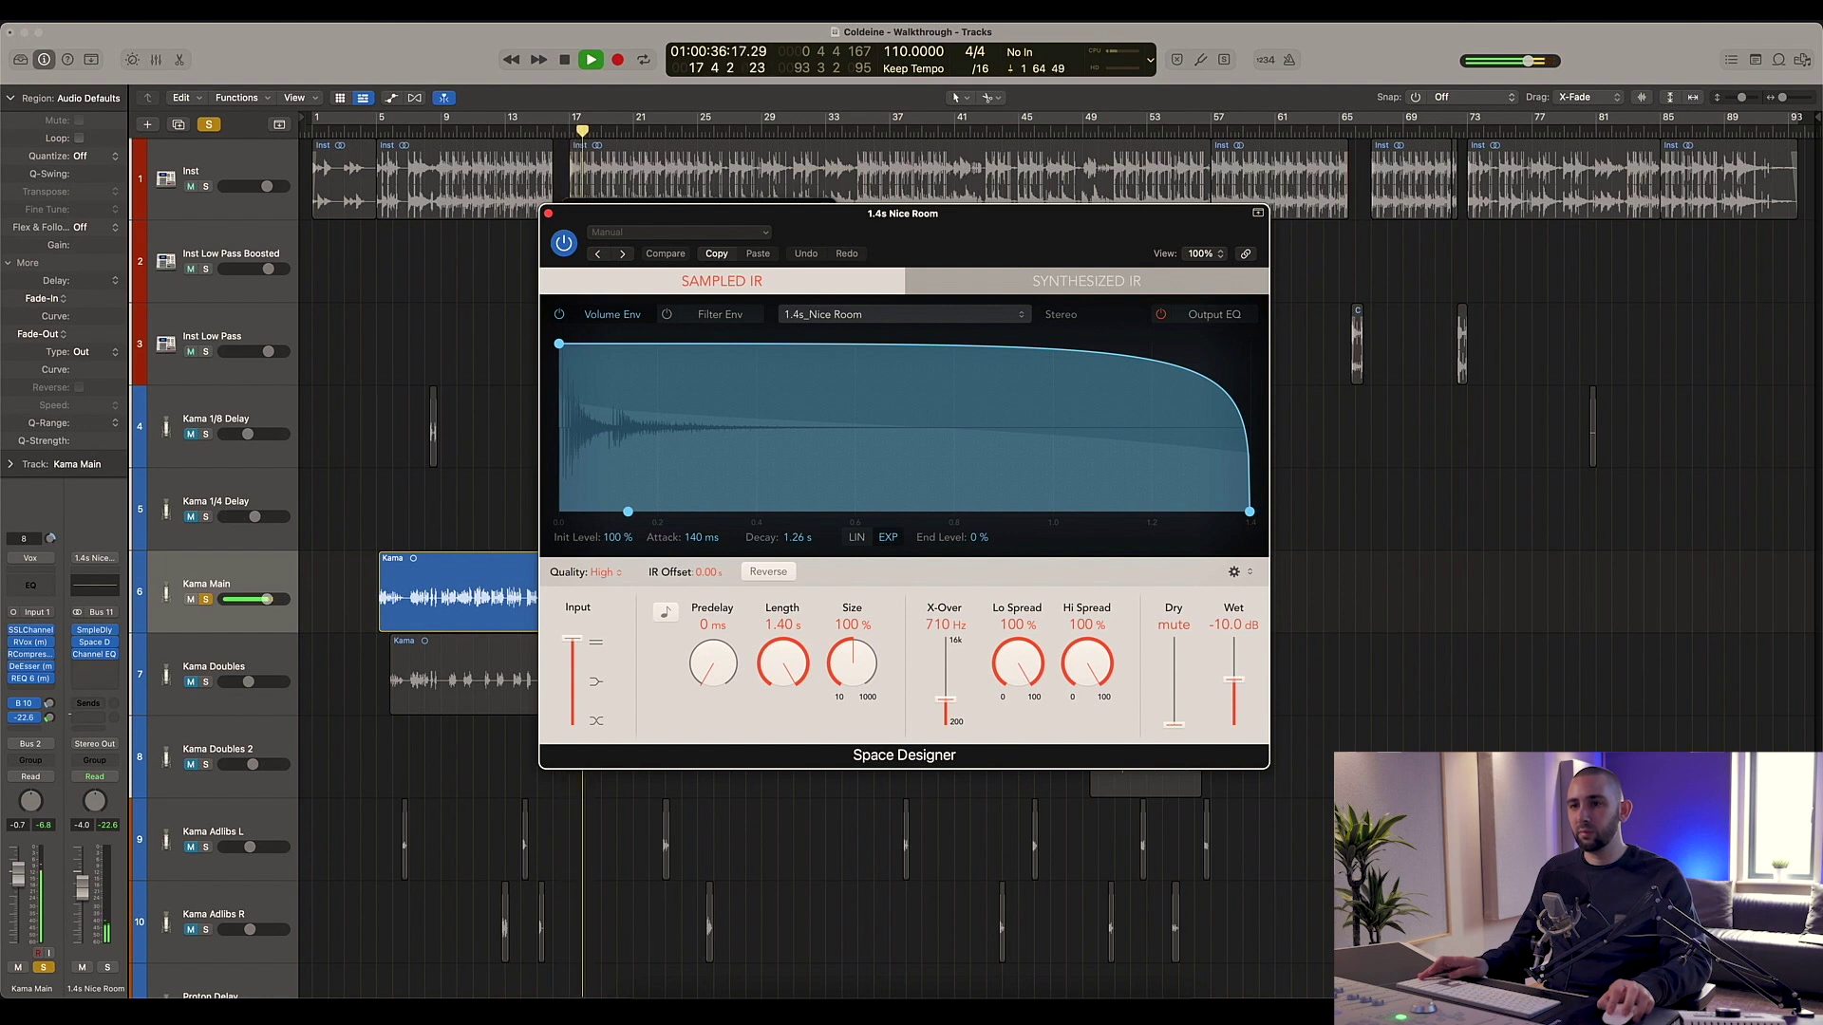
{"action": "left_click", "coordinate": [545, 202]}
{"action": "left_click", "coordinate": [546, 213]}
{"action": "key", "text": "space"}
{"action": "left_click", "coordinate": [565, 202]}
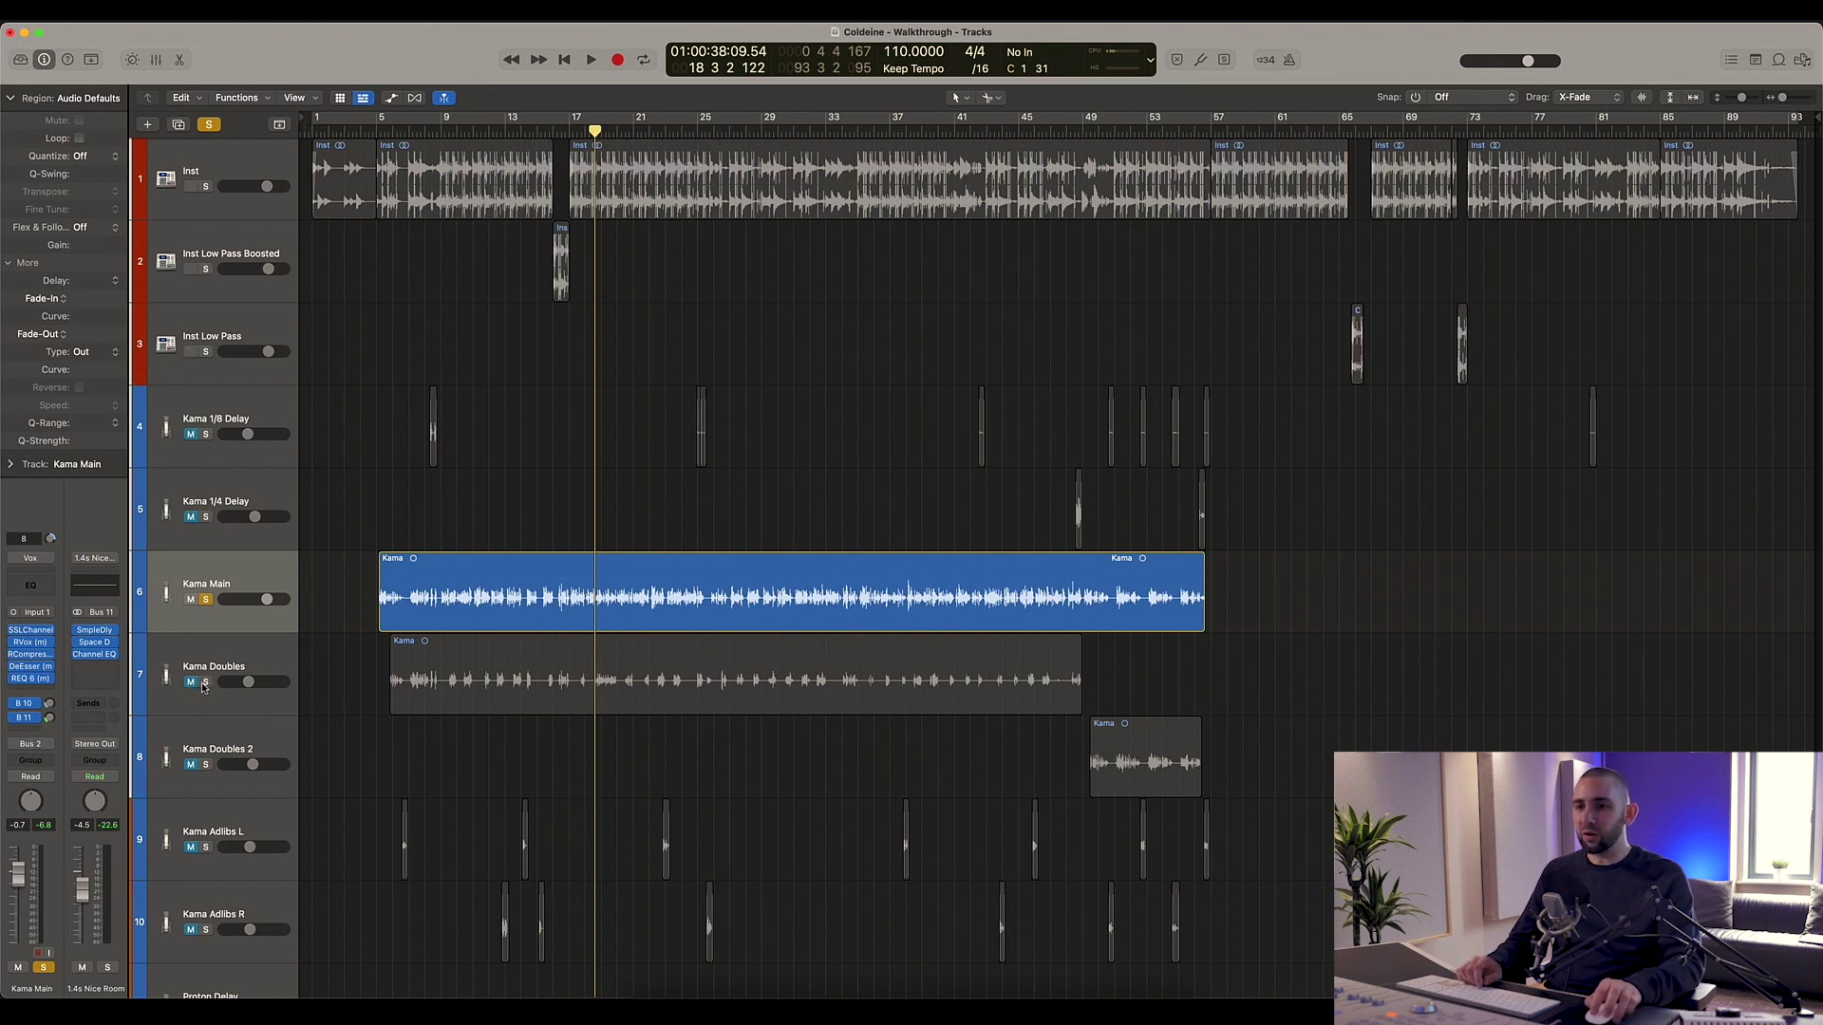
Step: Select Kama Doubles, return the playhead to bar 9, and reposition the PseudoStereo window
{"action": "left_click", "coordinate": [203, 688]}
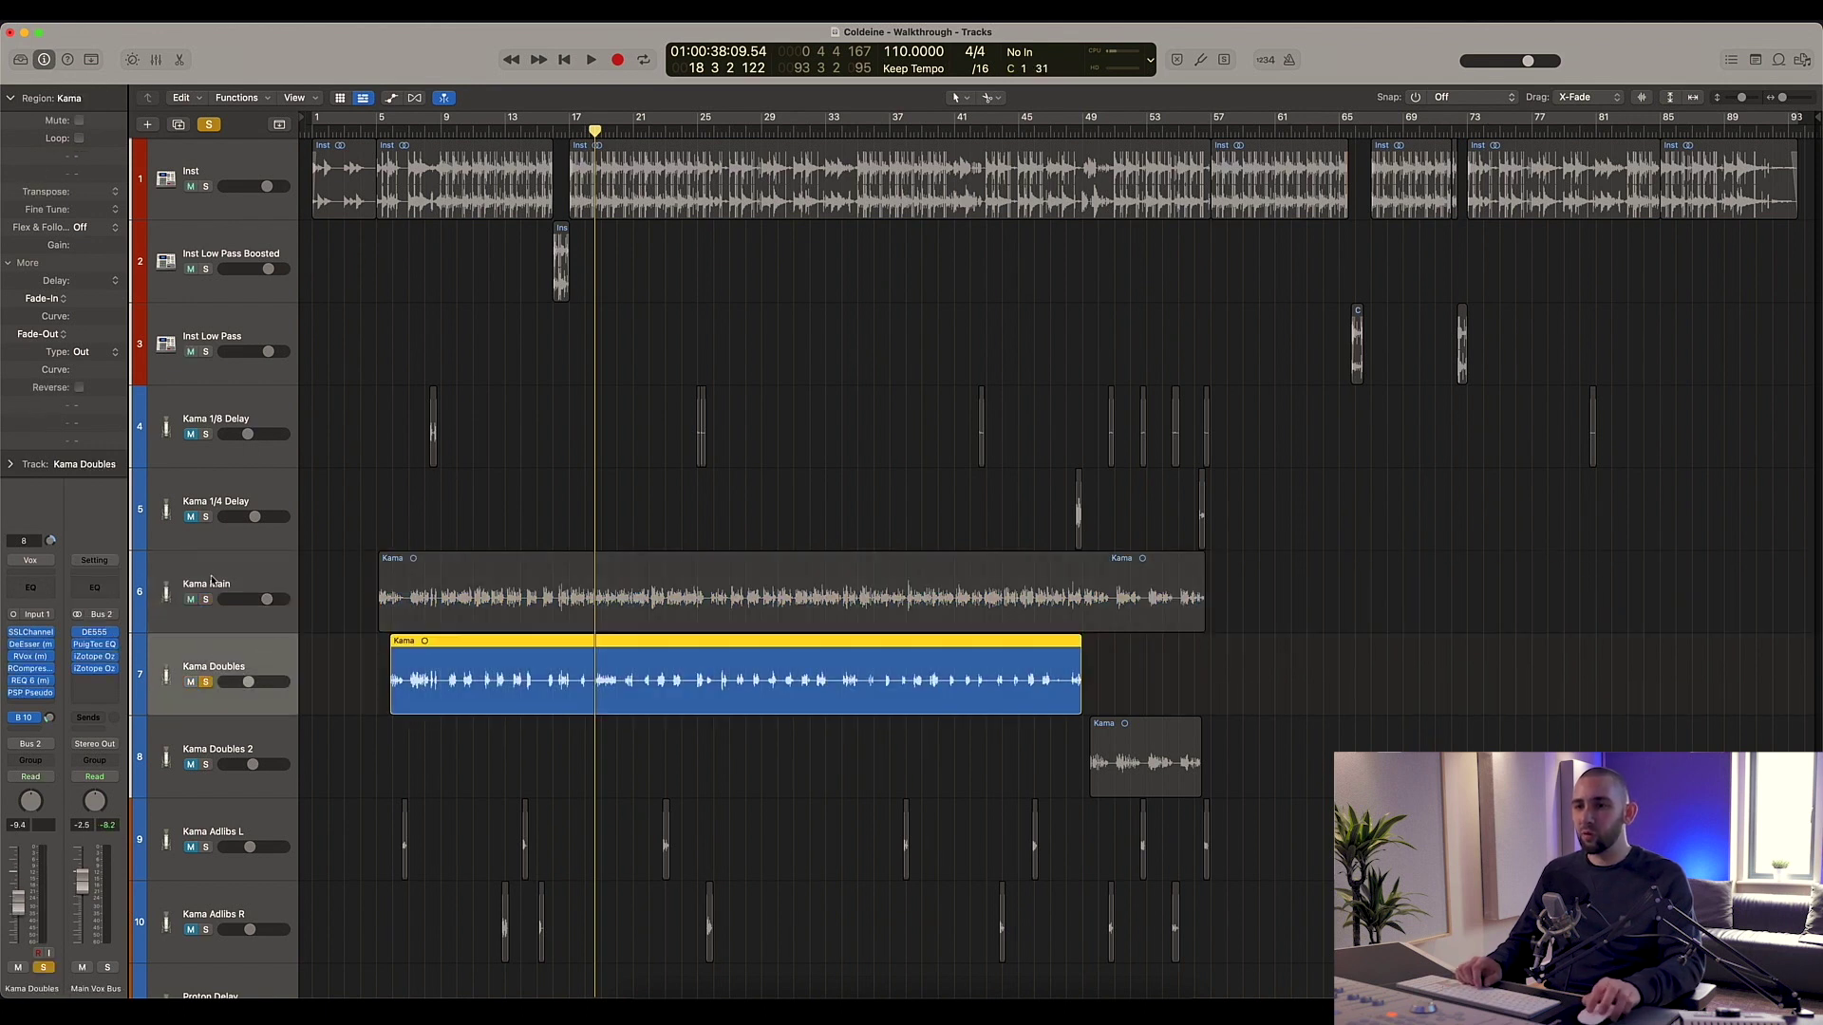
{"action": "left_click", "coordinate": [215, 600]}
{"action": "left_click", "coordinate": [205, 681]}
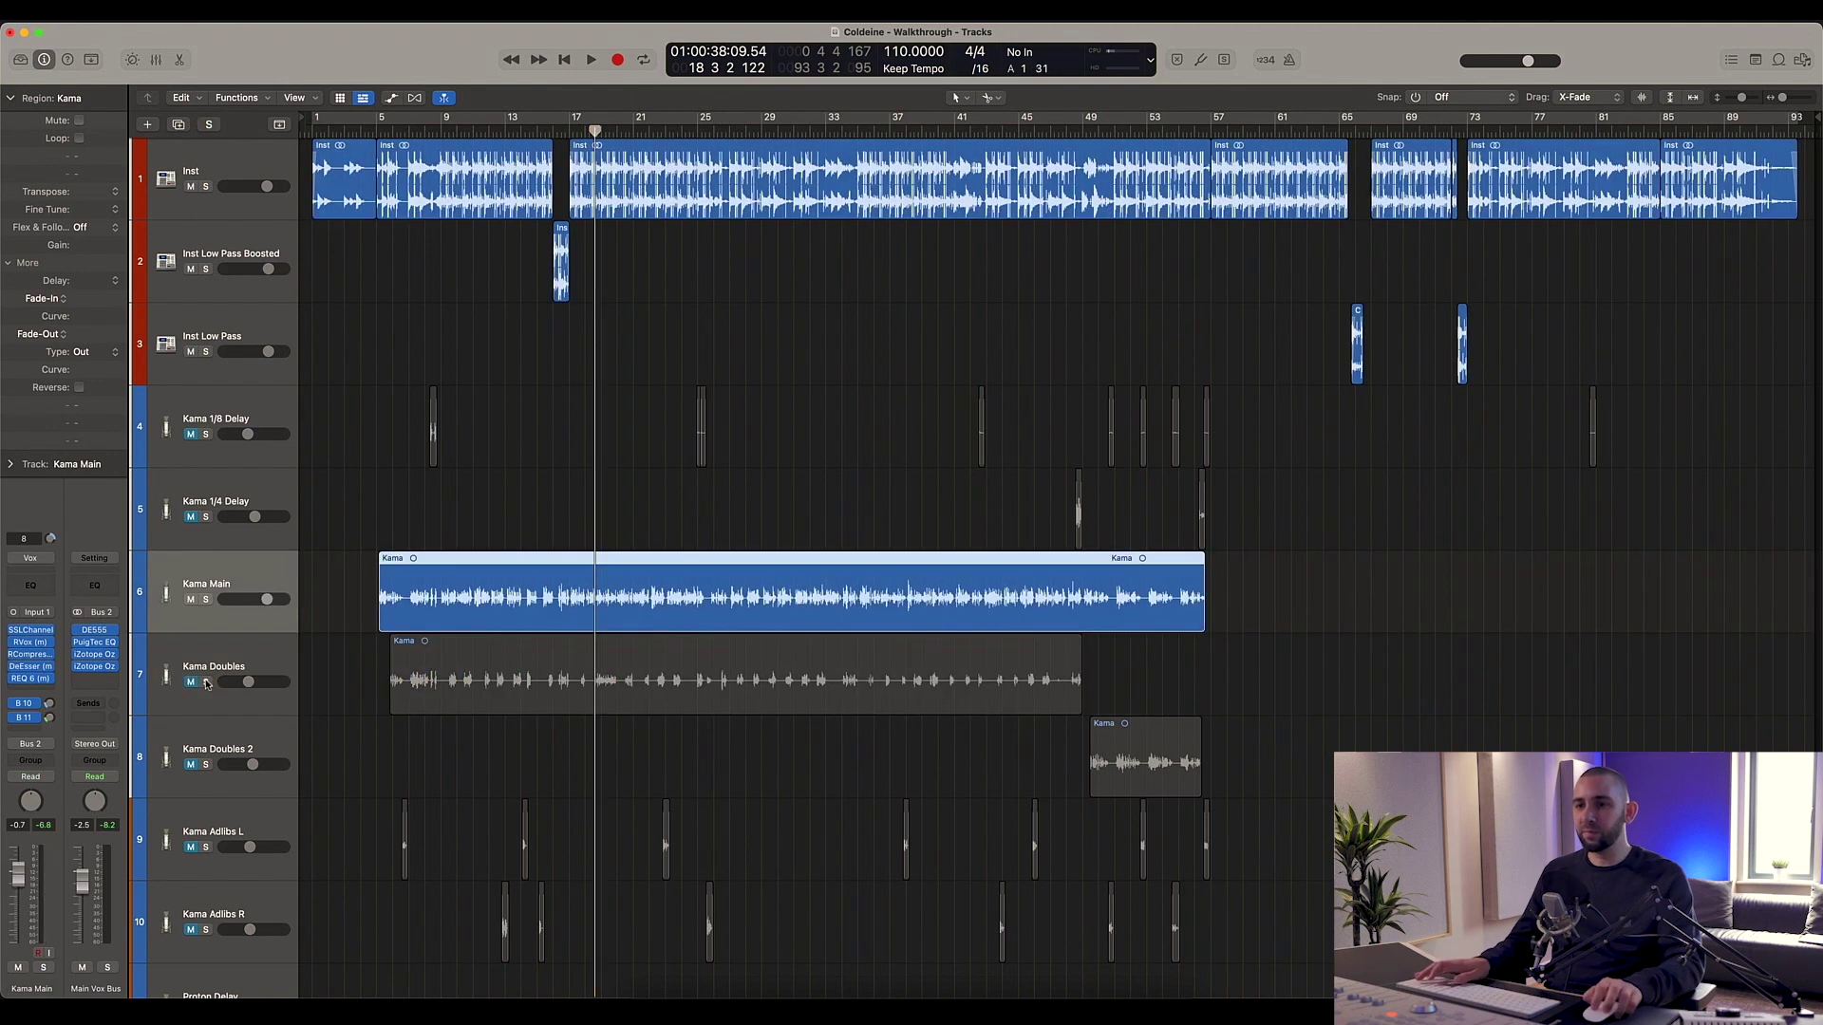
{"action": "key", "text": "space"}
{"action": "left_click", "coordinate": [213, 666]}
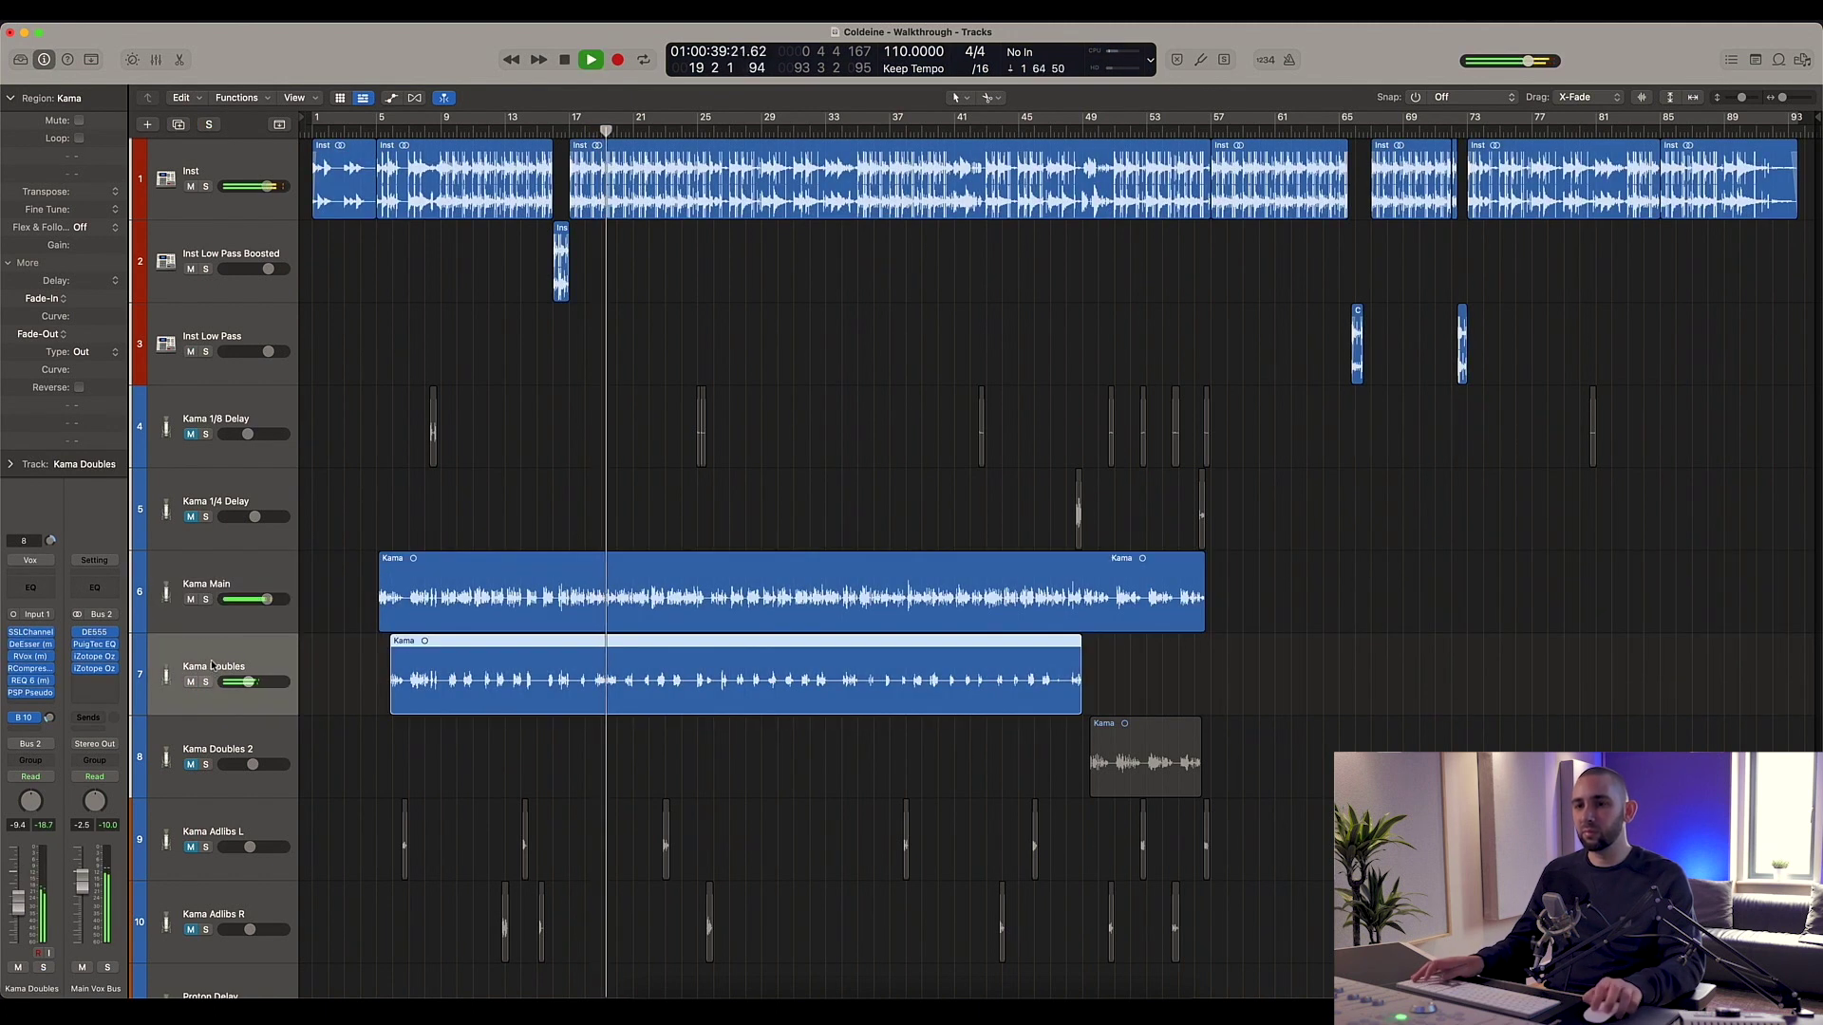
{"action": "left_click", "coordinate": [463, 131]}
{"action": "key", "text": "space"}
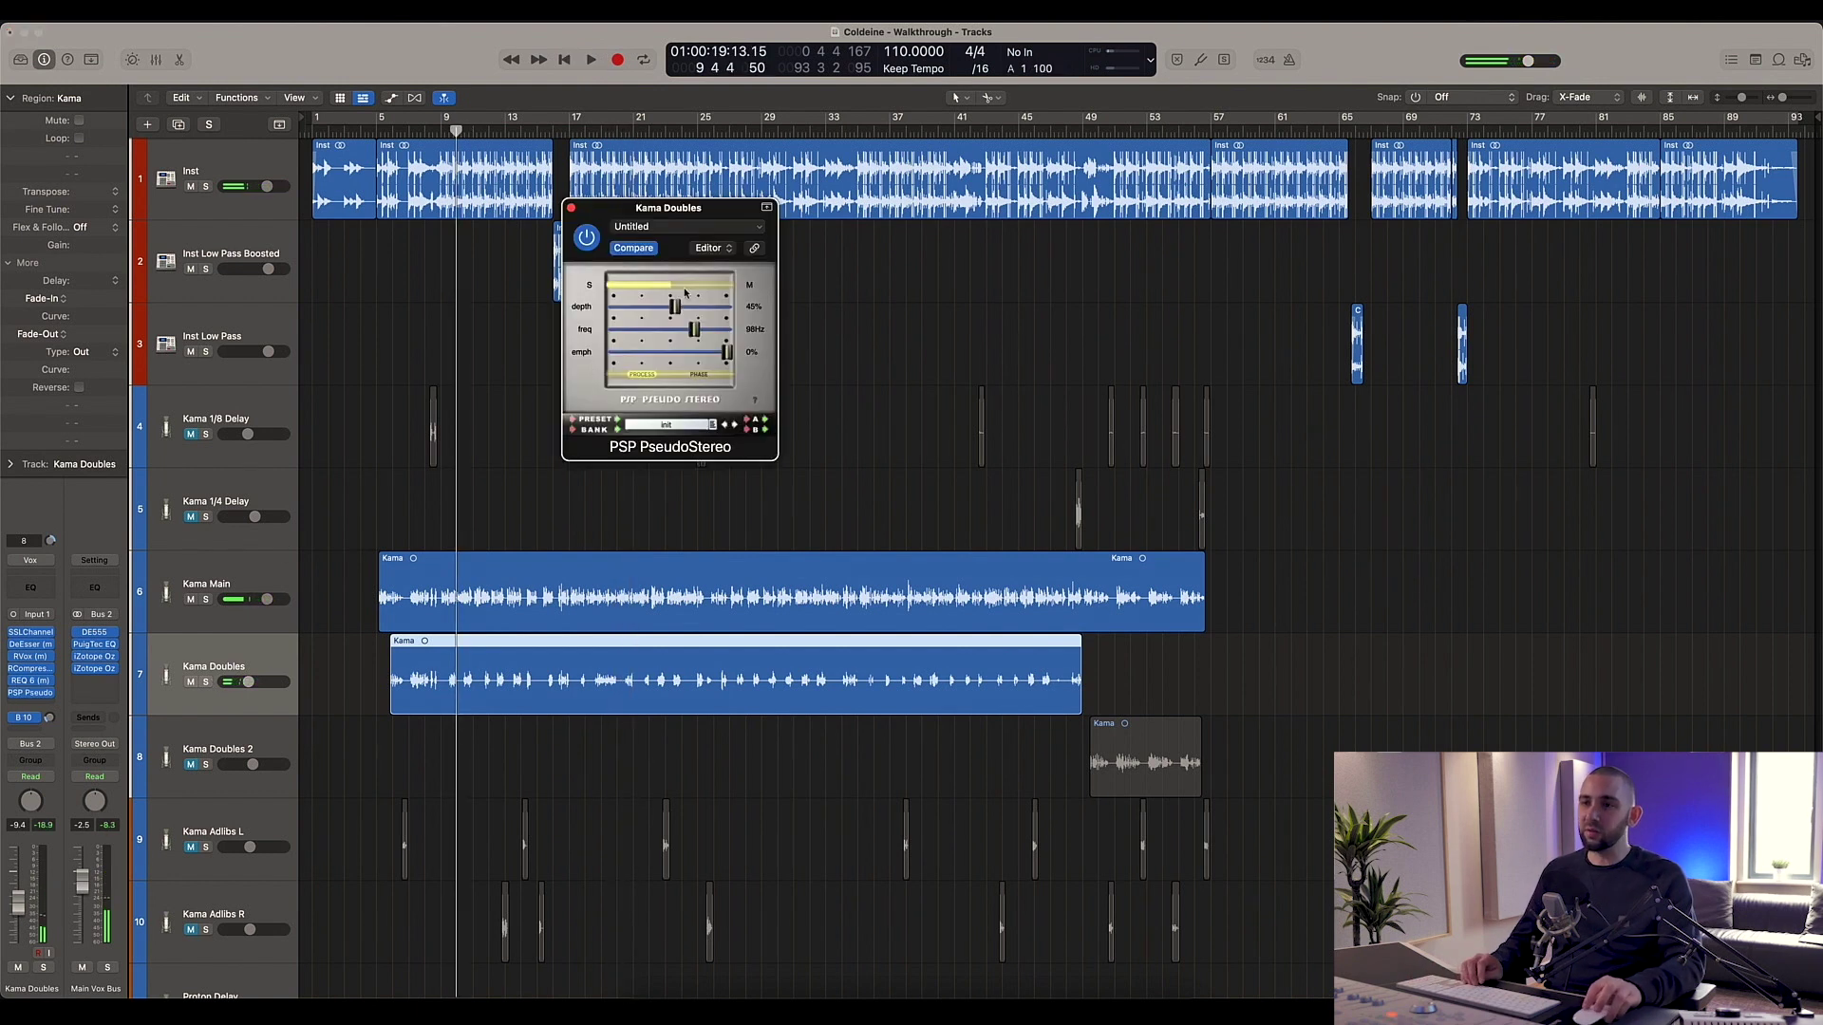
{"action": "left_click_drag", "start_coordinate": [670, 238], "coordinate": [679, 353]}
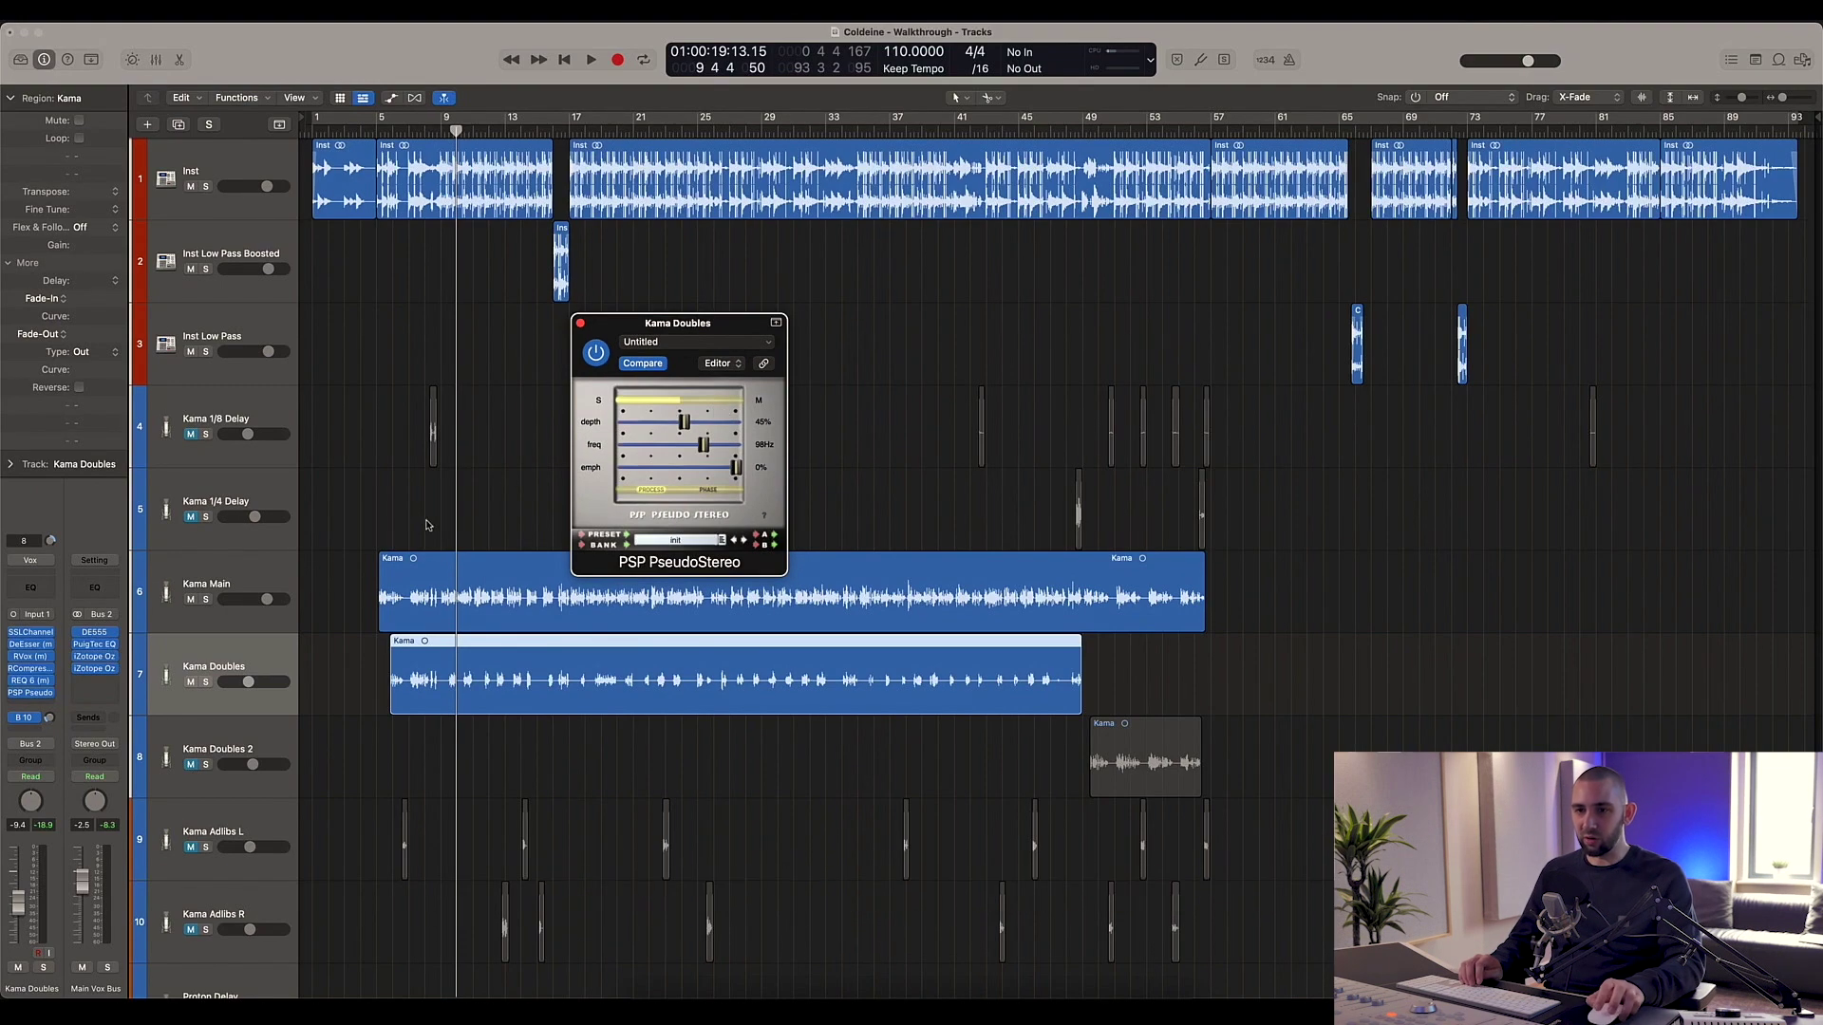
Step: Solo Kama Doubles and compare PseudoStereo bypassed versus active during playback
{"action": "left_click", "coordinate": [205, 683]}
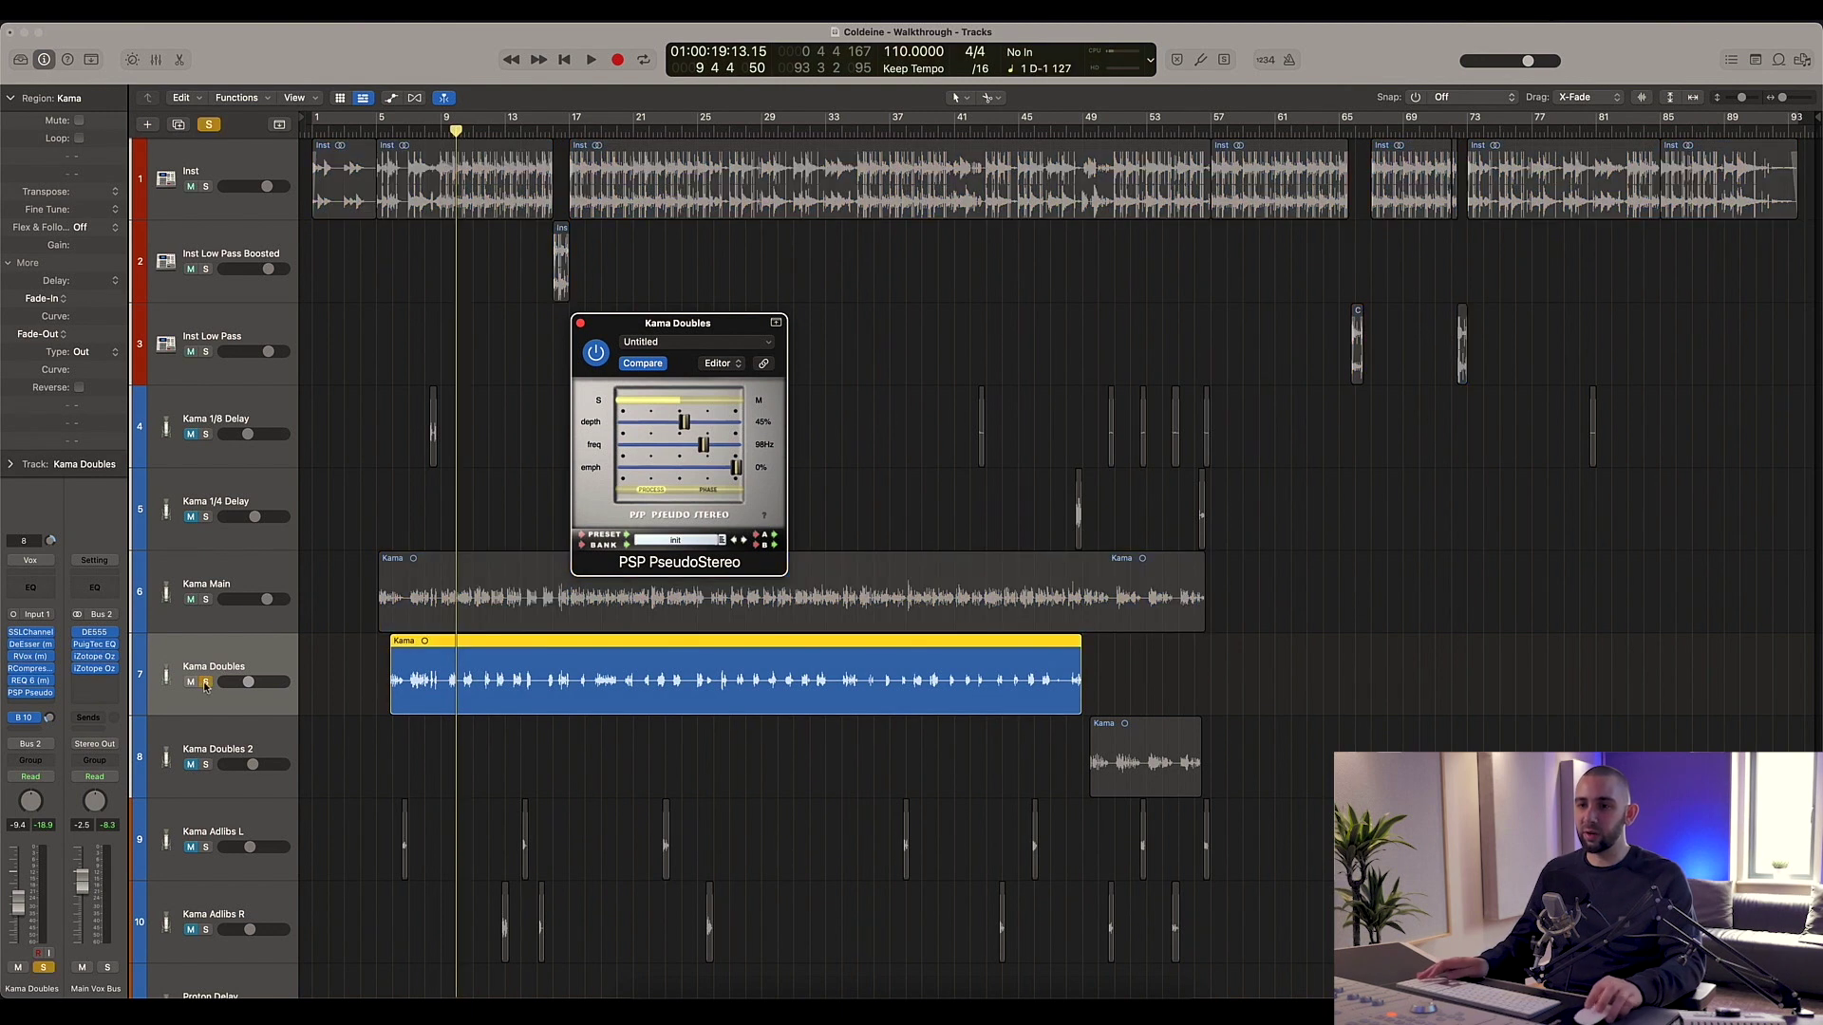
{"action": "key", "text": "comma"}
{"action": "key", "text": "comma"}
{"action": "key", "text": "comma"}
{"action": "key", "text": "space"}
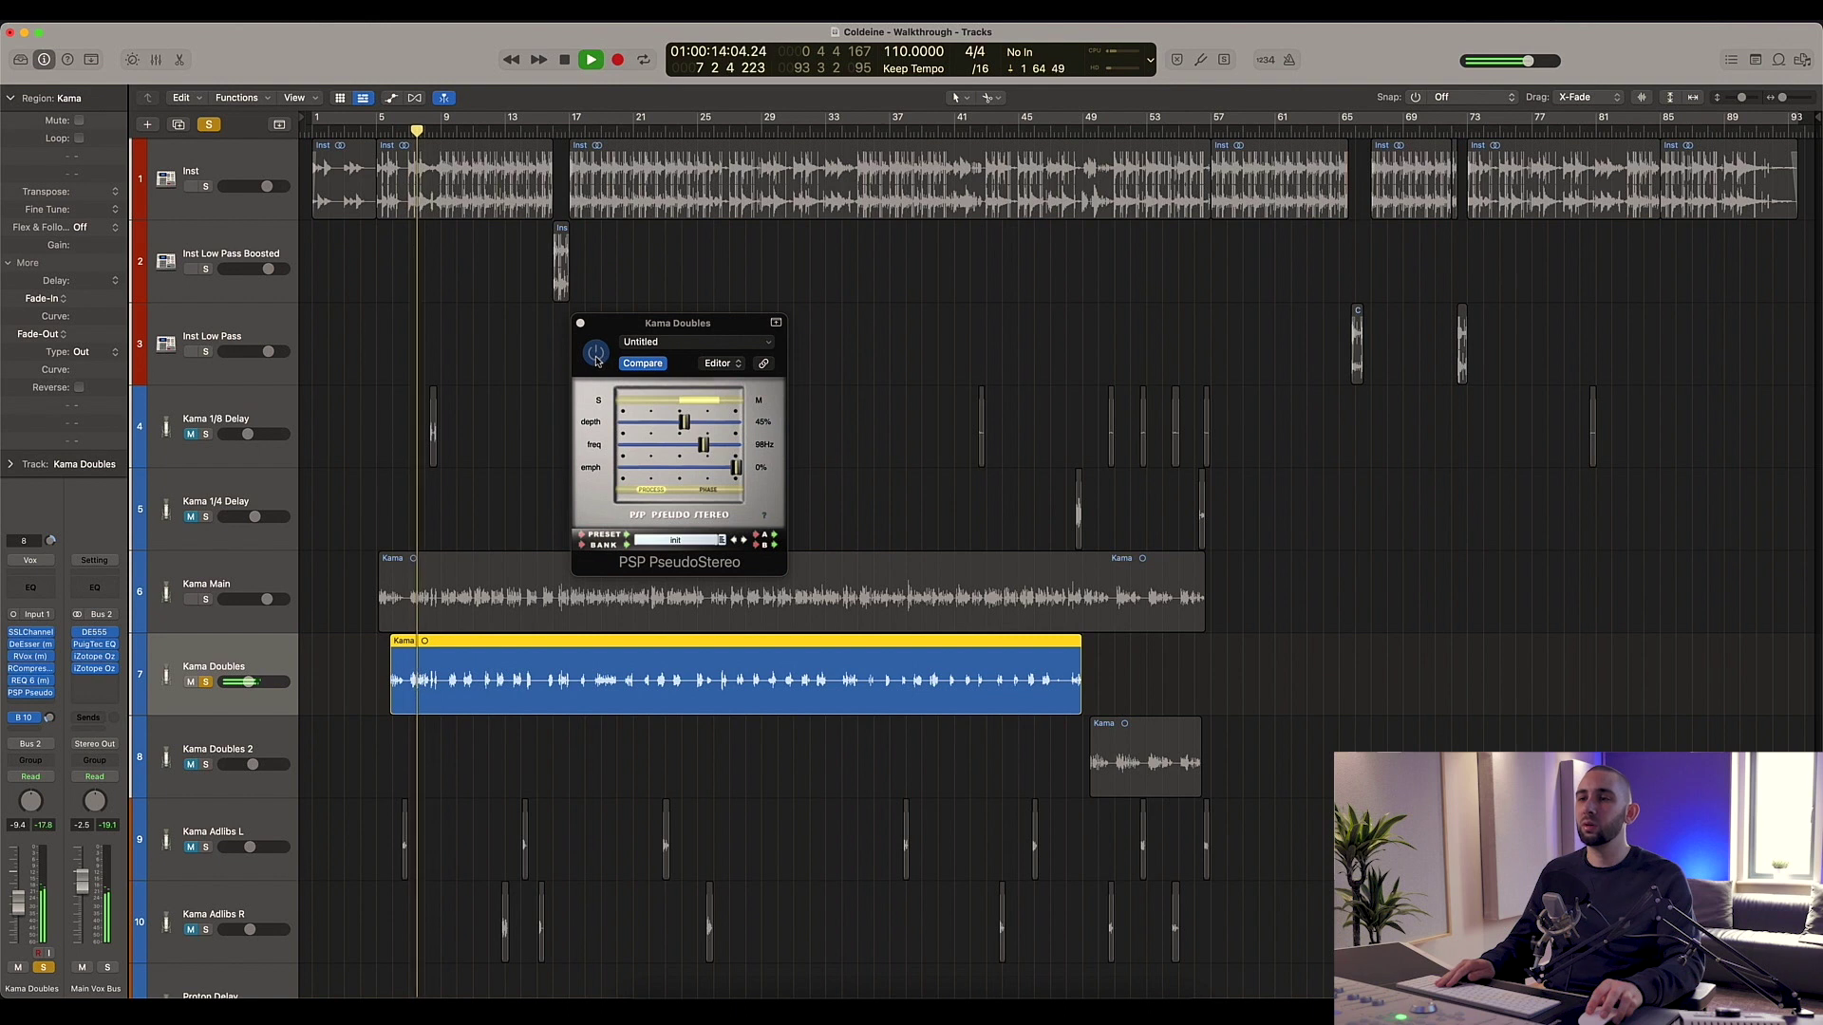
{"action": "left_click", "coordinate": [597, 354]}
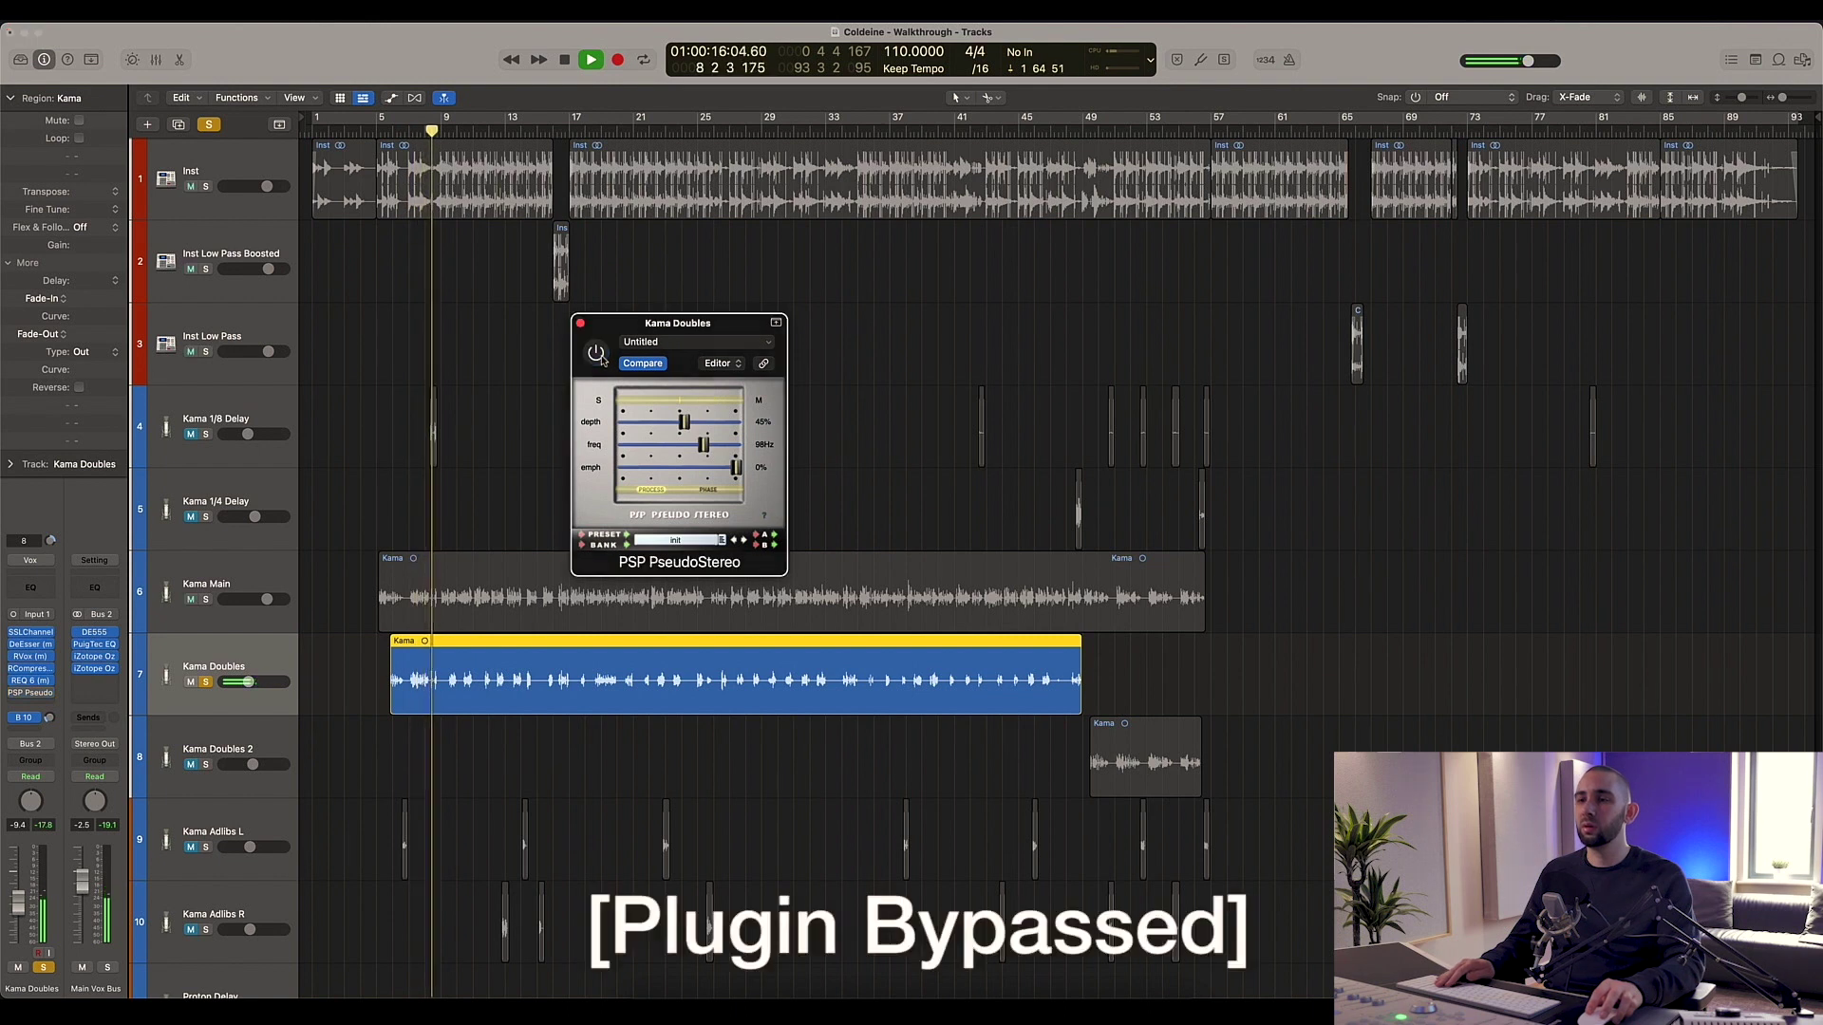
{"action": "key", "text": "comma"}
{"action": "left_click", "coordinate": [596, 354]}
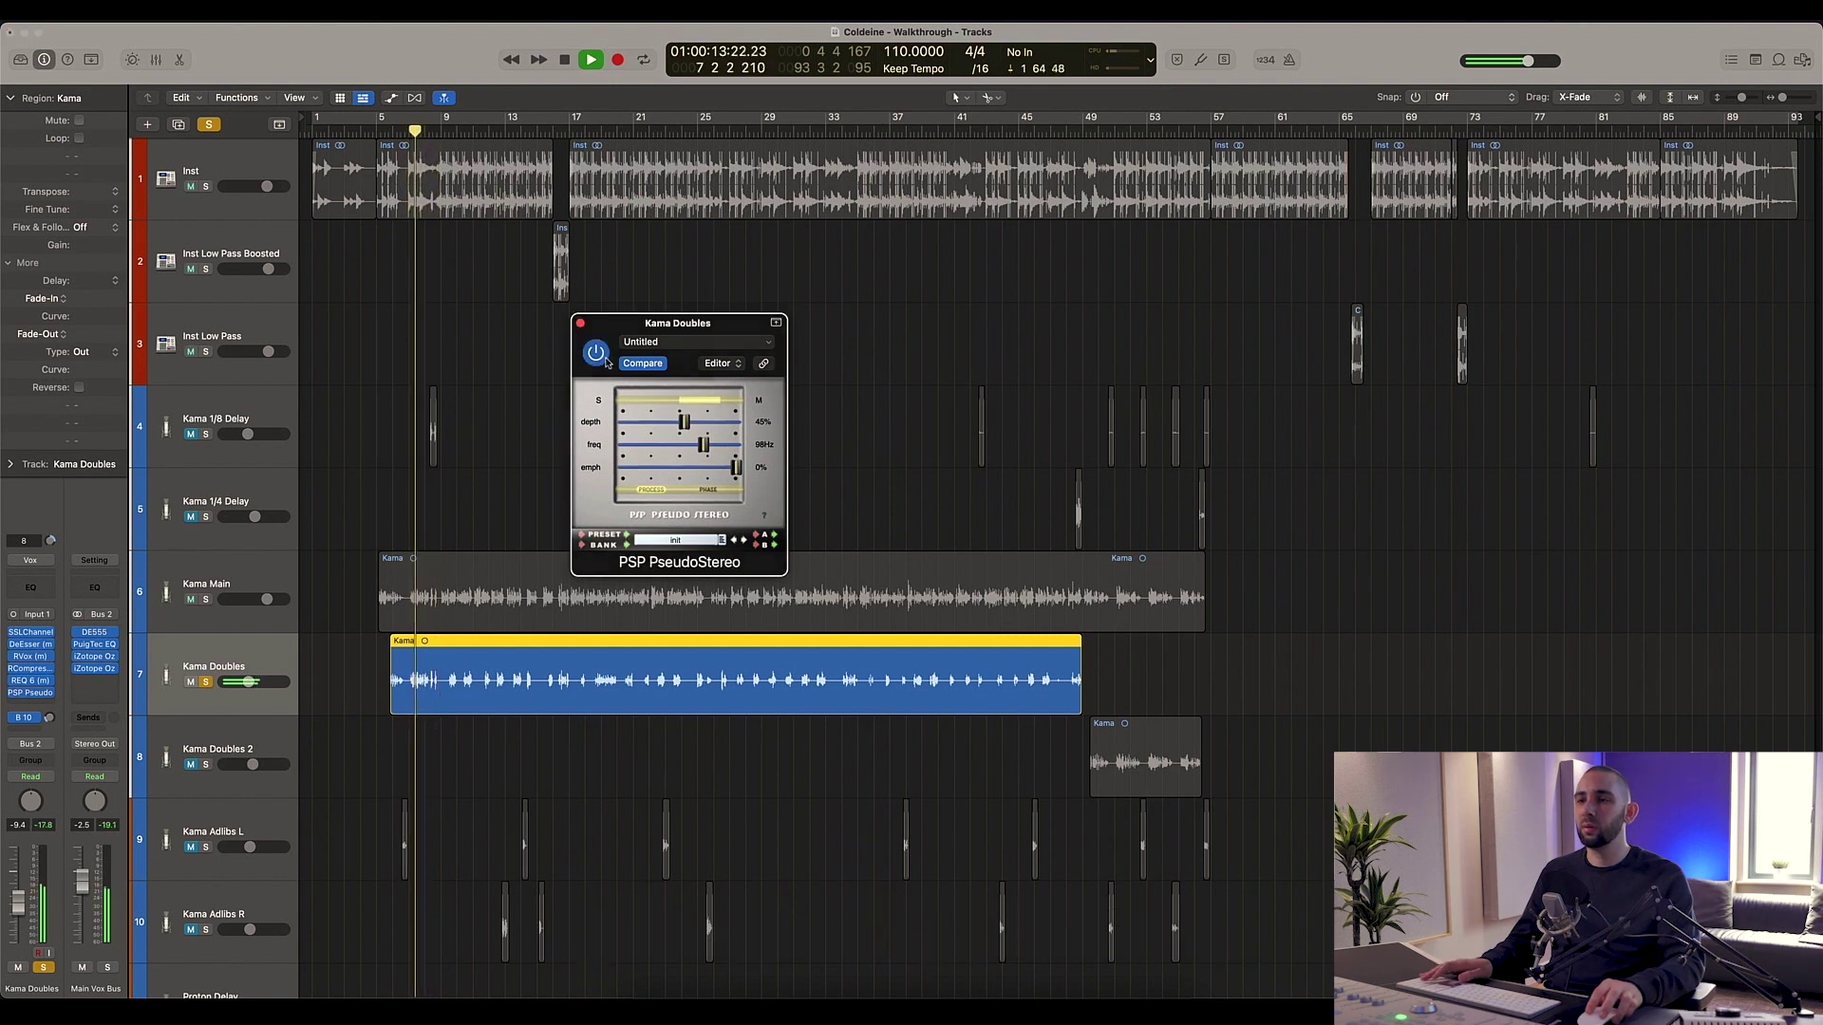
{"action": "key", "text": "space"}
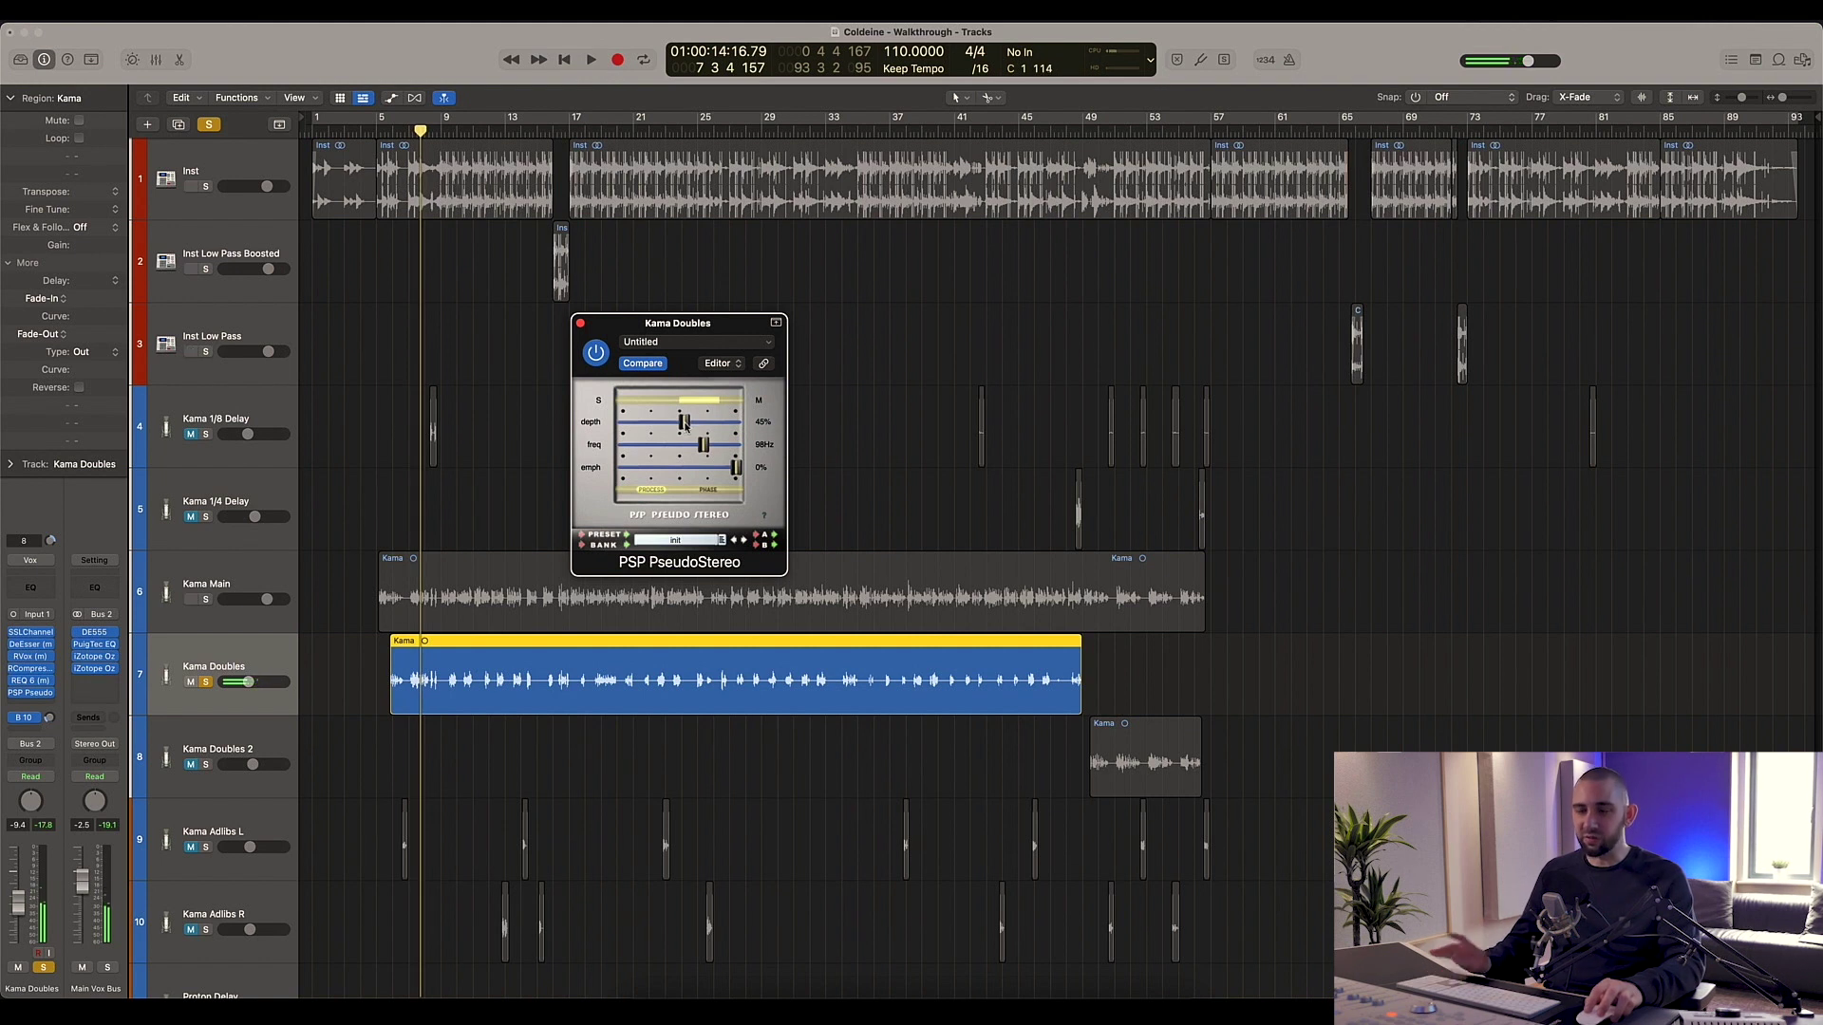
Step: Nudge the PseudoStereo depth to about 47%, listen, and close the plug-in
{"action": "mouse_move", "coordinate": [686, 424]}
{"action": "left_mouse_down"}
{"action": "mouse_move", "coordinate": [630, 420]}
{"action": "mouse_move", "coordinate": [680, 422]}
{"action": "left_mouse_up"}
{"action": "key", "text": "space"}
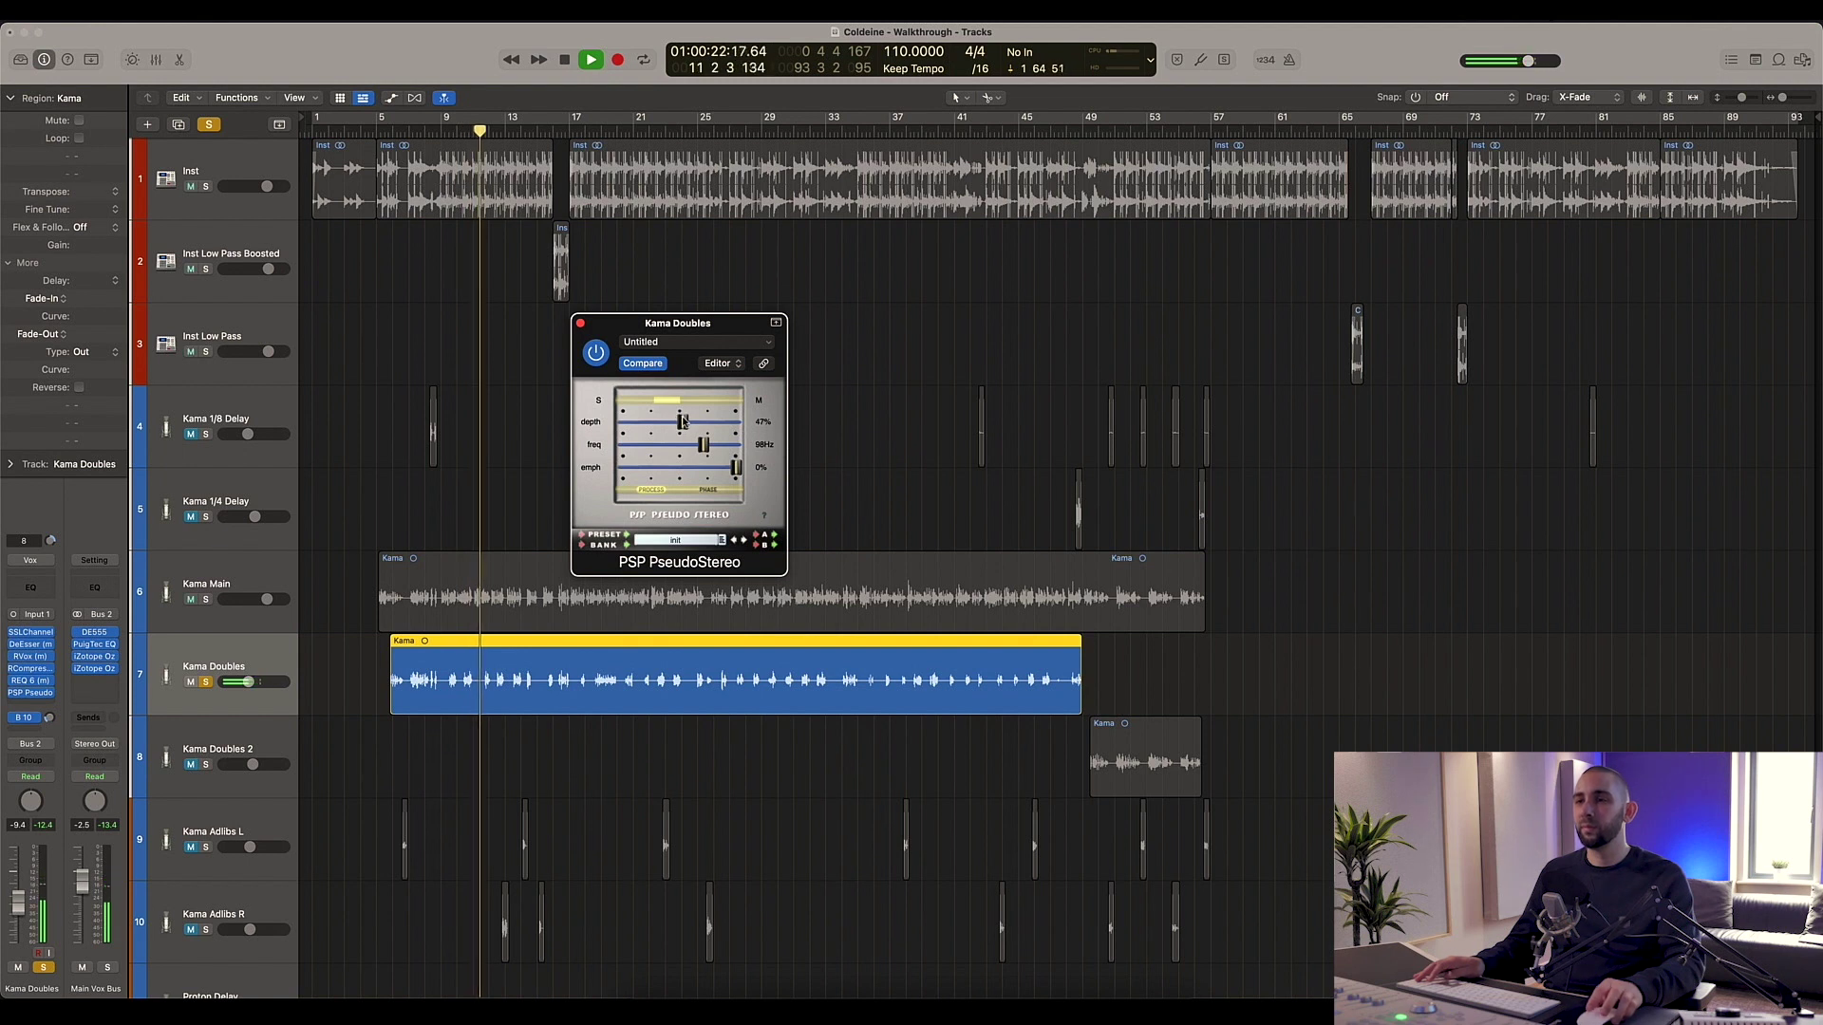
{"action": "key", "text": "space"}
{"action": "left_click", "coordinate": [581, 323]}
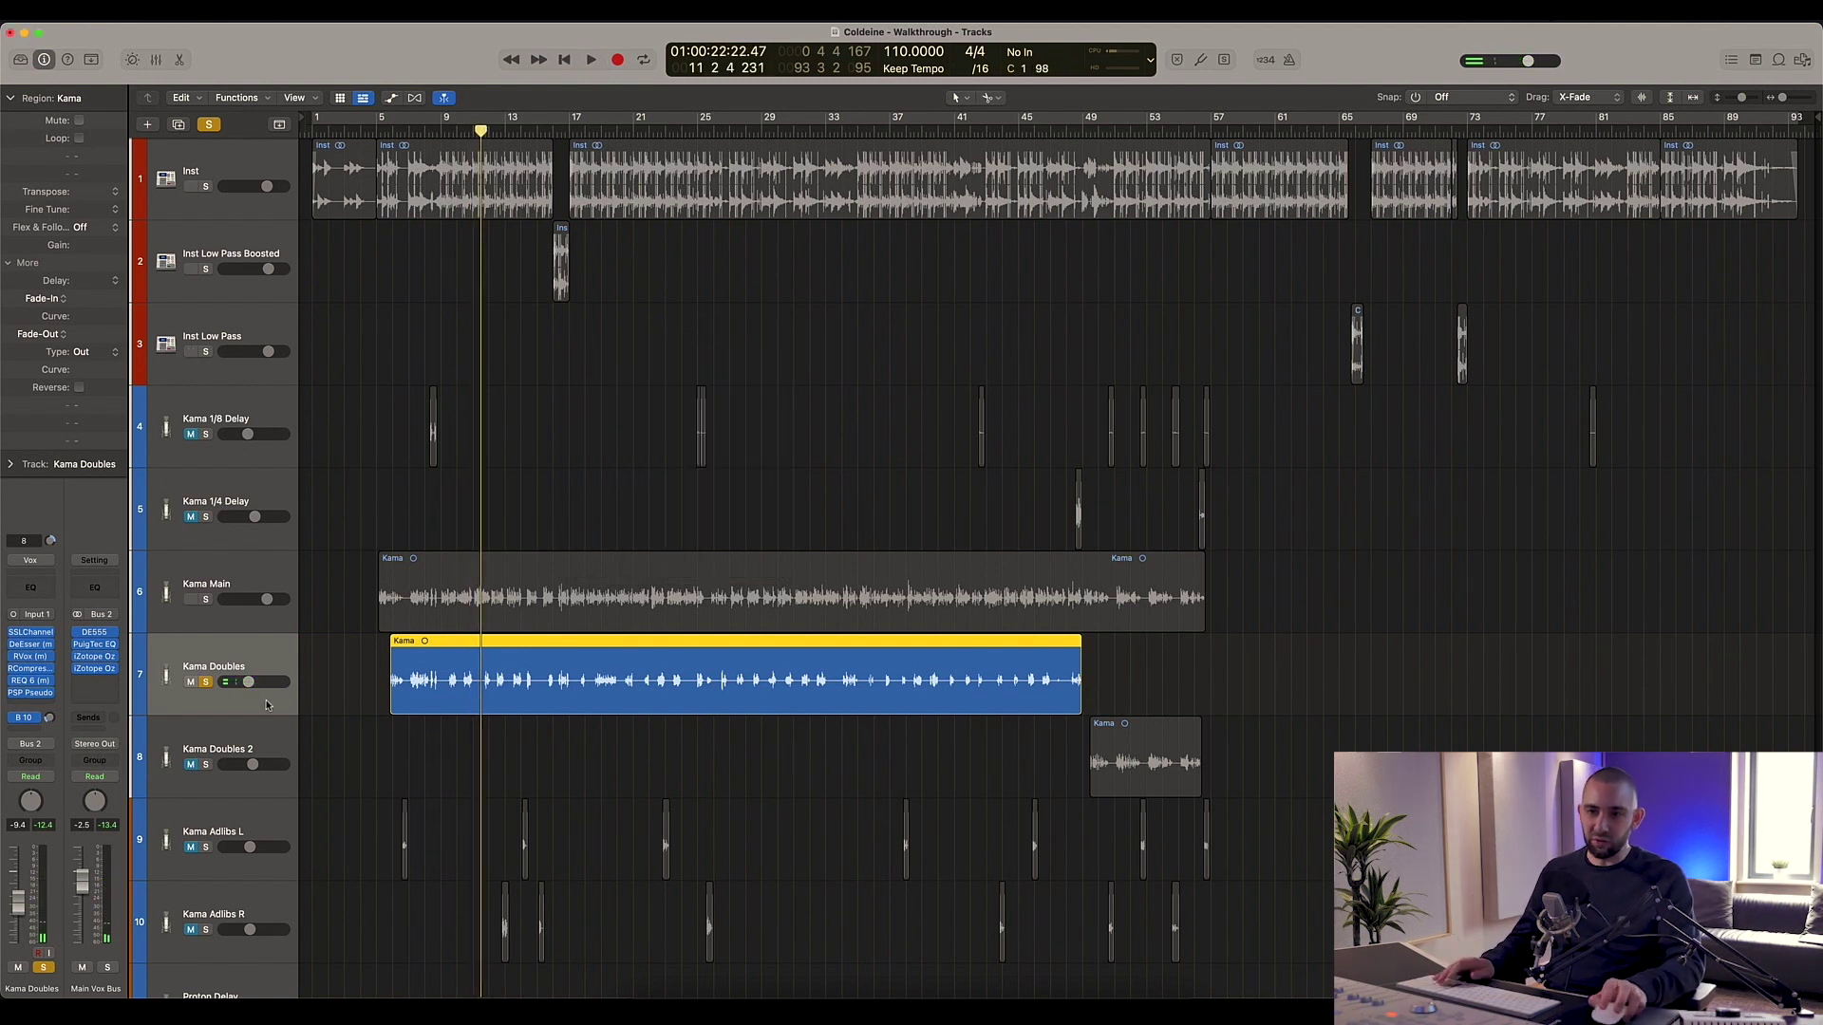
Step: Unsolo Kama Doubles and unmute Kama Doubles 2, Kama Adlibs L and Kama Adlibs R
{"action": "left_click", "coordinate": [206, 682]}
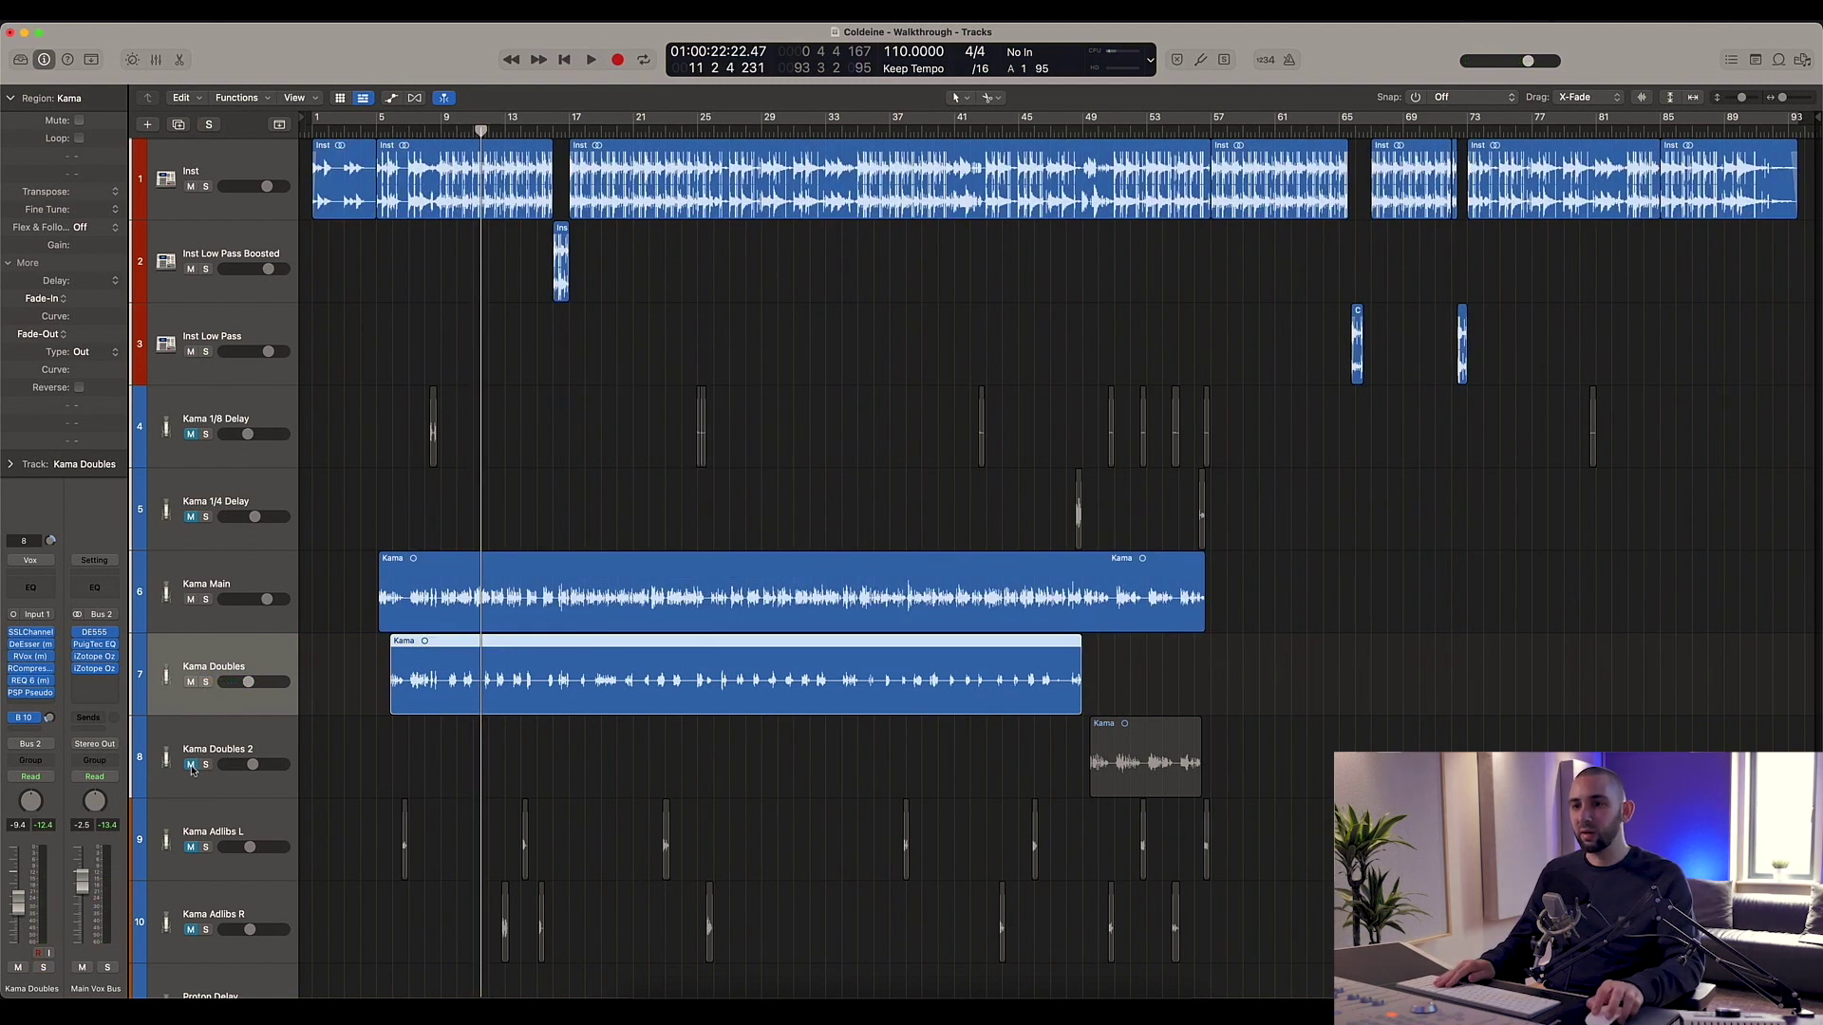
{"action": "left_click_drag", "start_coordinate": [191, 767], "coordinate": [192, 926]}
{"action": "scroll", "coordinate": [243, 826], "scroll_direction": "down", "scroll_amount": 1}
Step: Solo both adlib tracks, play them, and bring up REQ 6 on Kama Adlibs L
{"action": "left_click", "coordinate": [238, 798]}
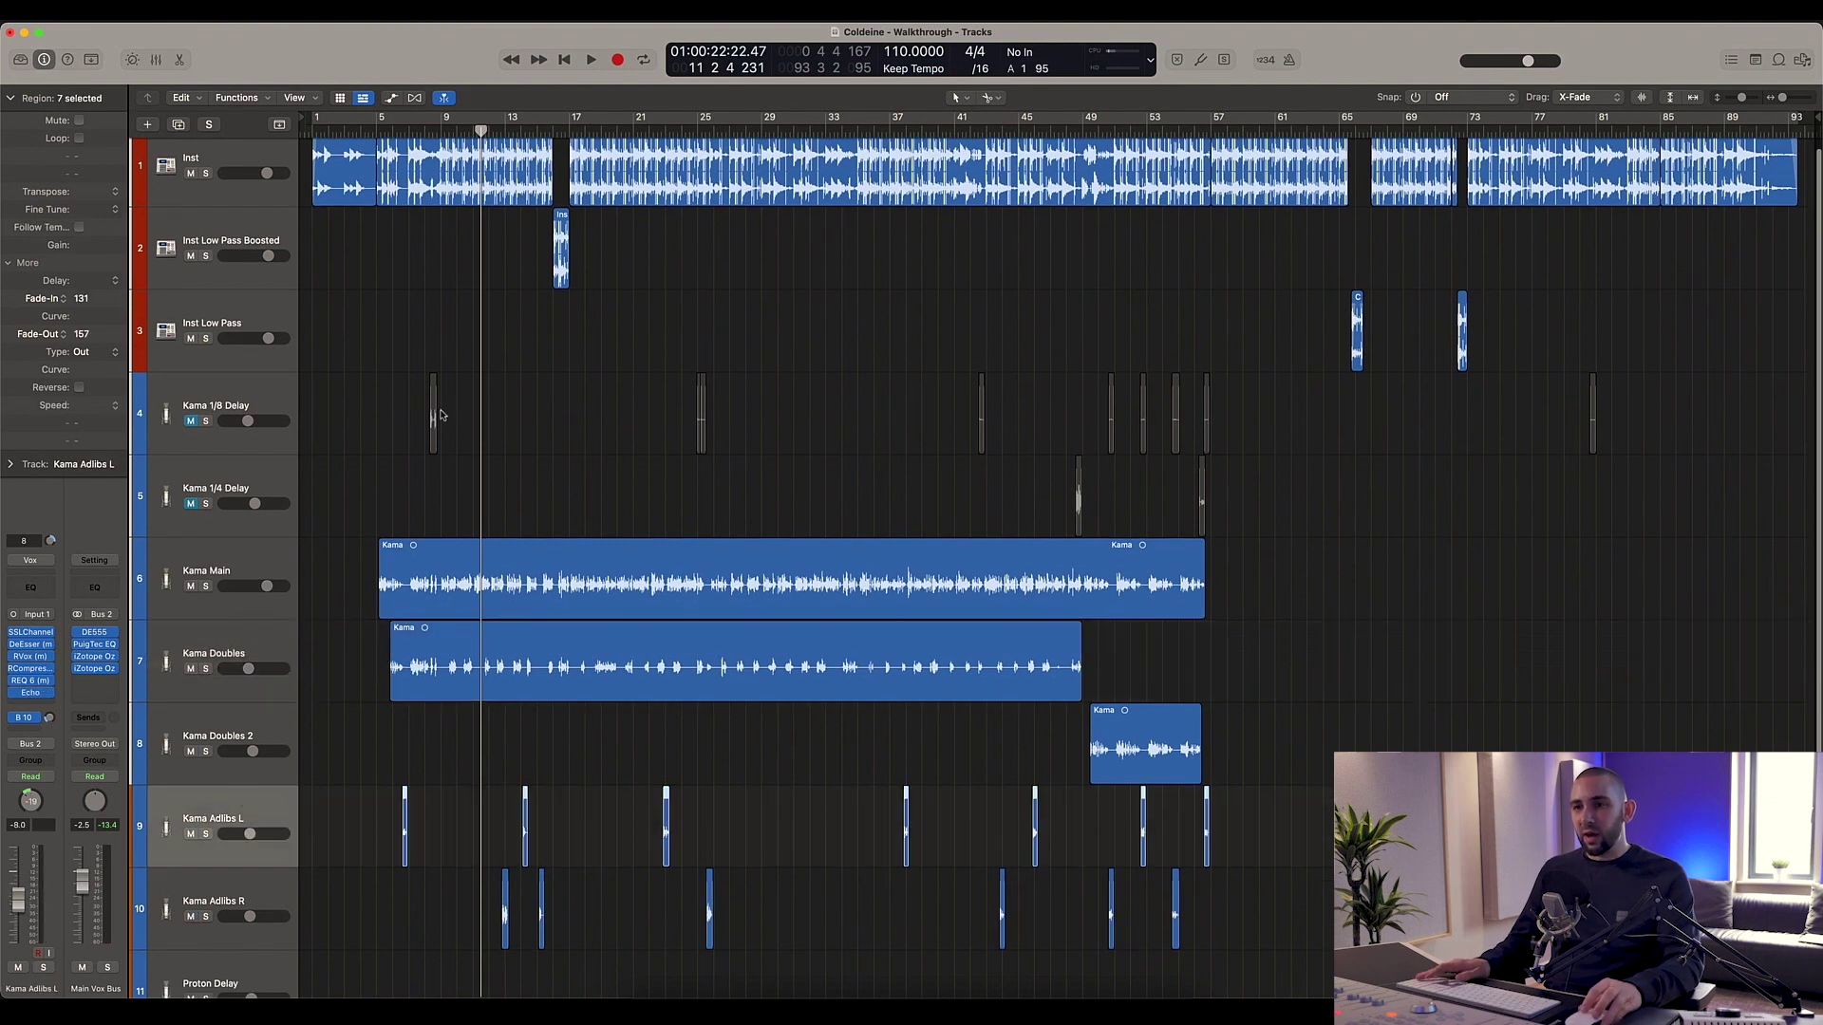
{"action": "left_click", "coordinate": [213, 892]}
{"action": "key", "text": "space"}
{"action": "left_click", "coordinate": [205, 916]}
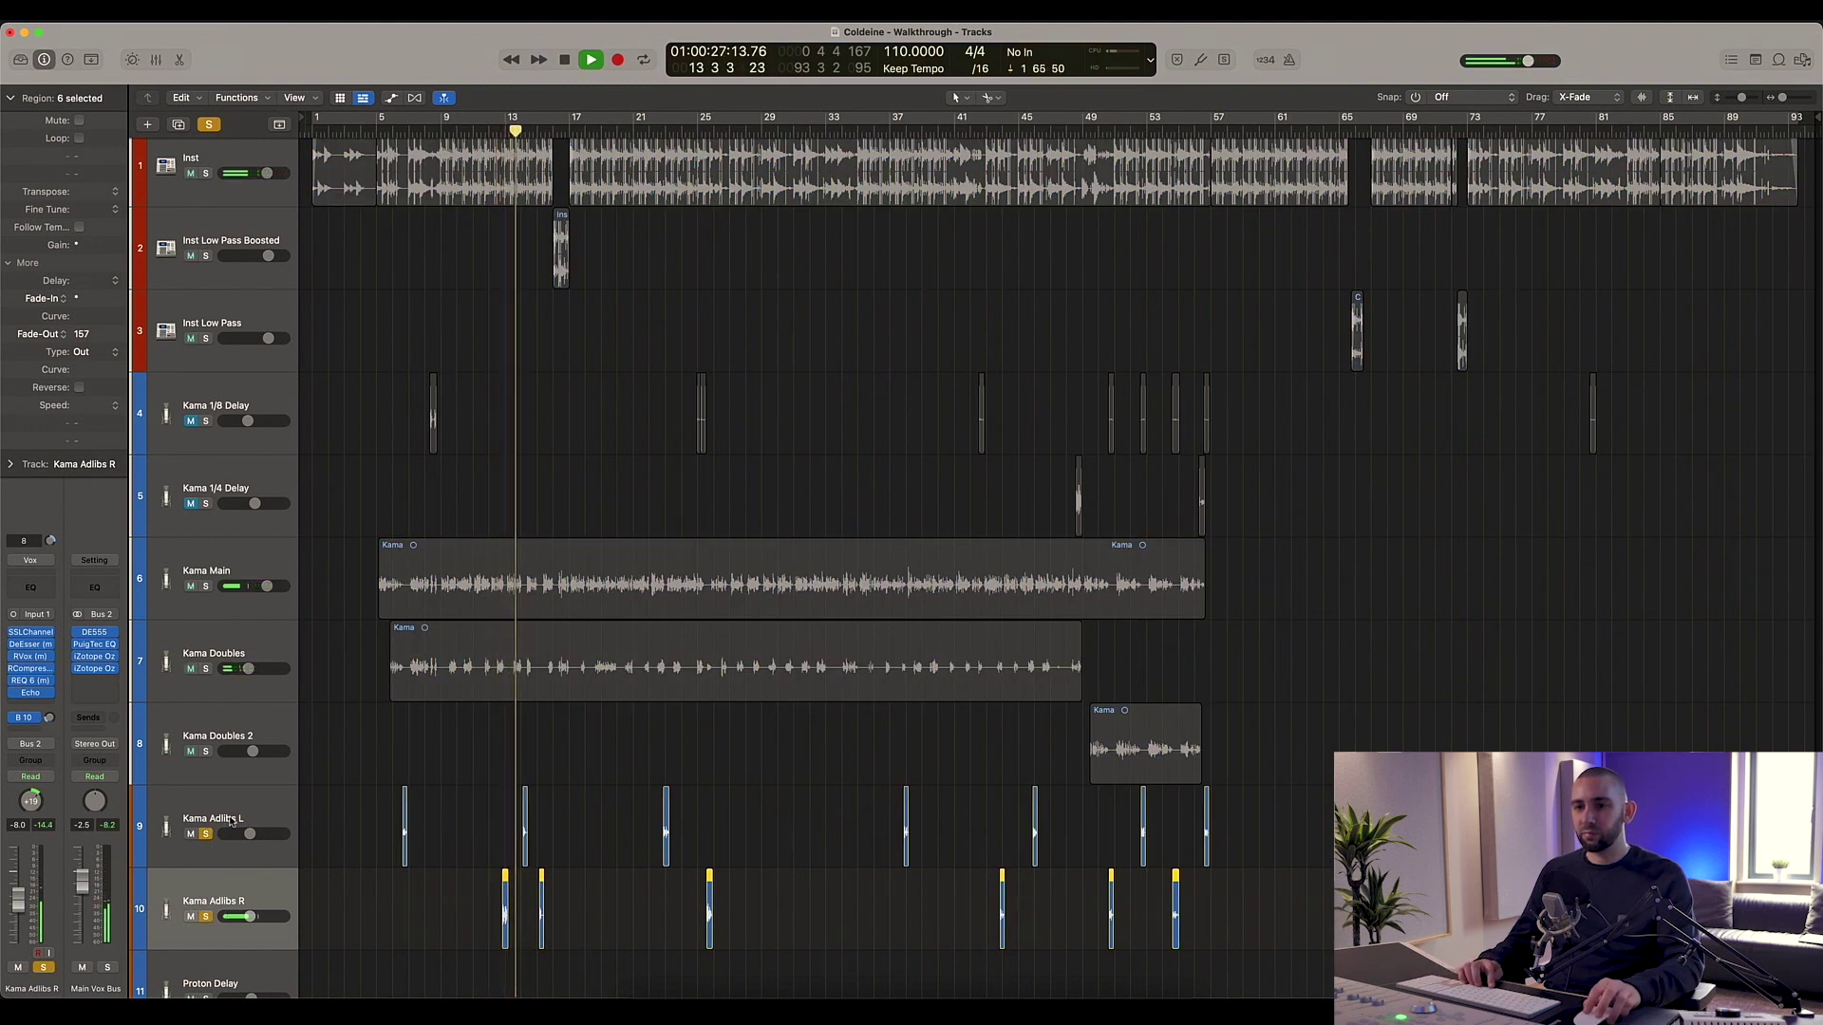
{"action": "key", "text": "Up"}
{"action": "key", "text": "space"}
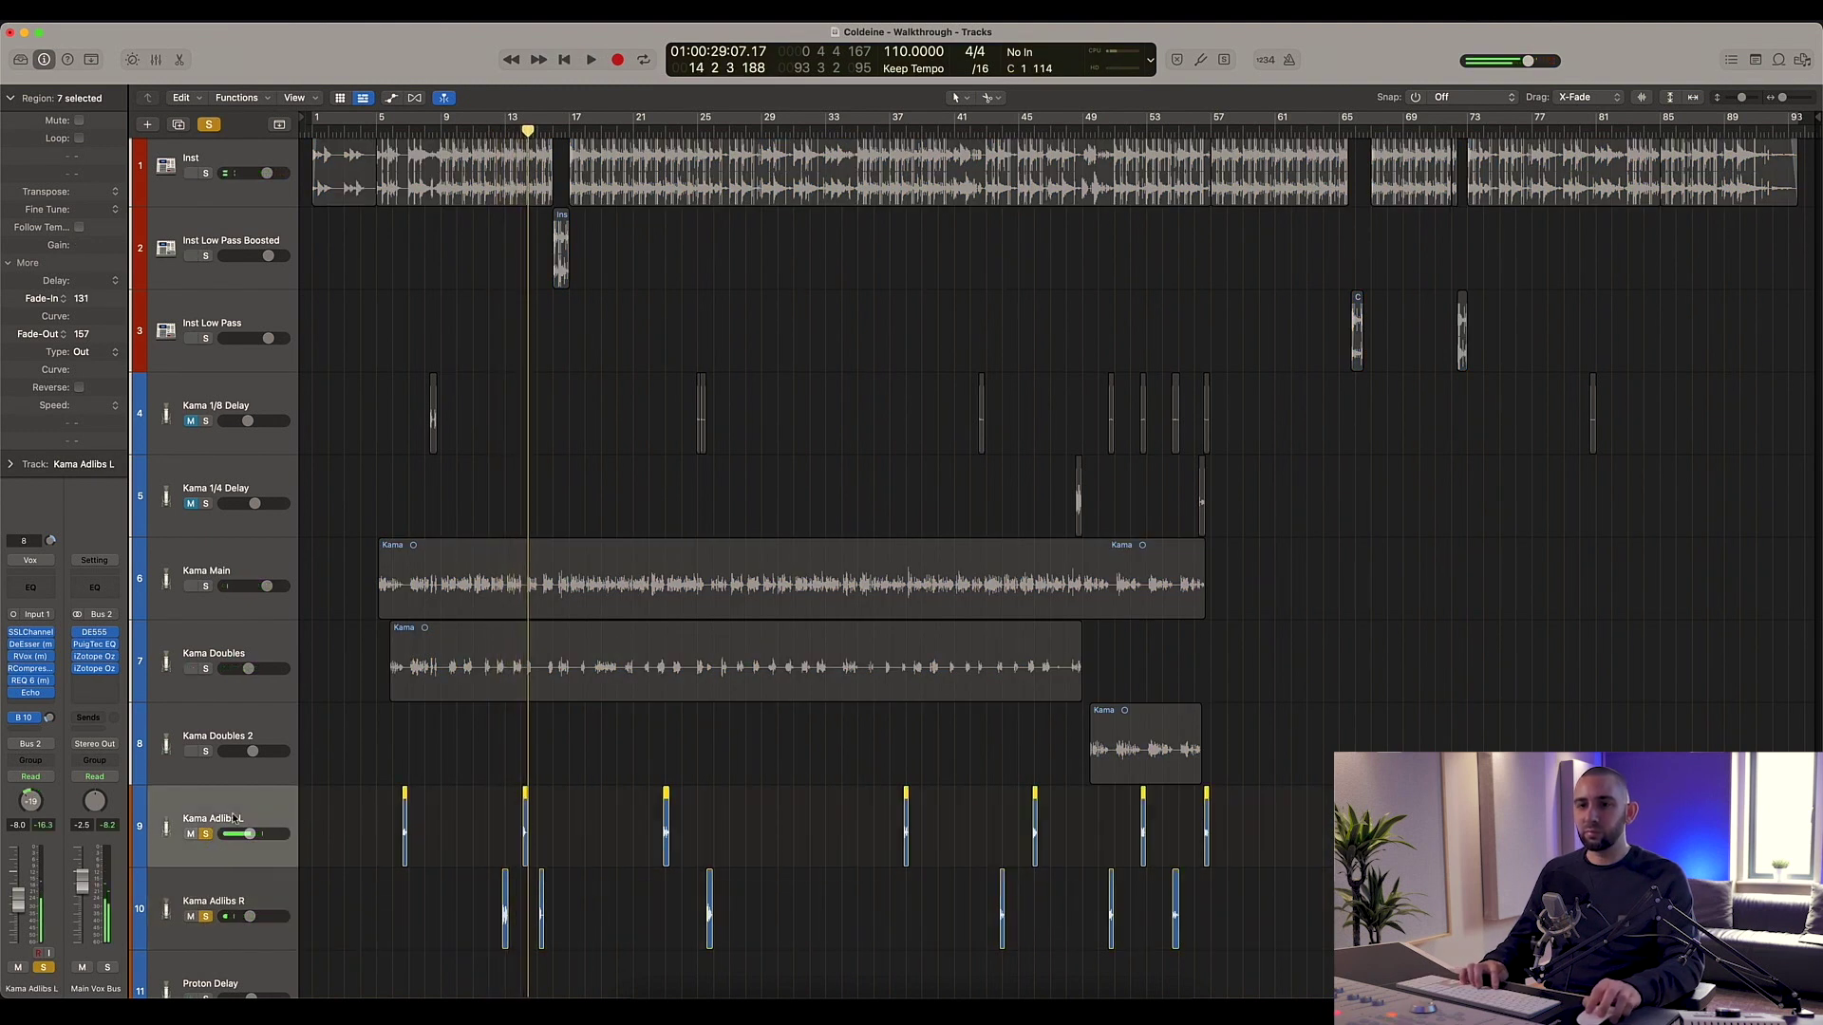
{"action": "left_click", "coordinate": [32, 681]}
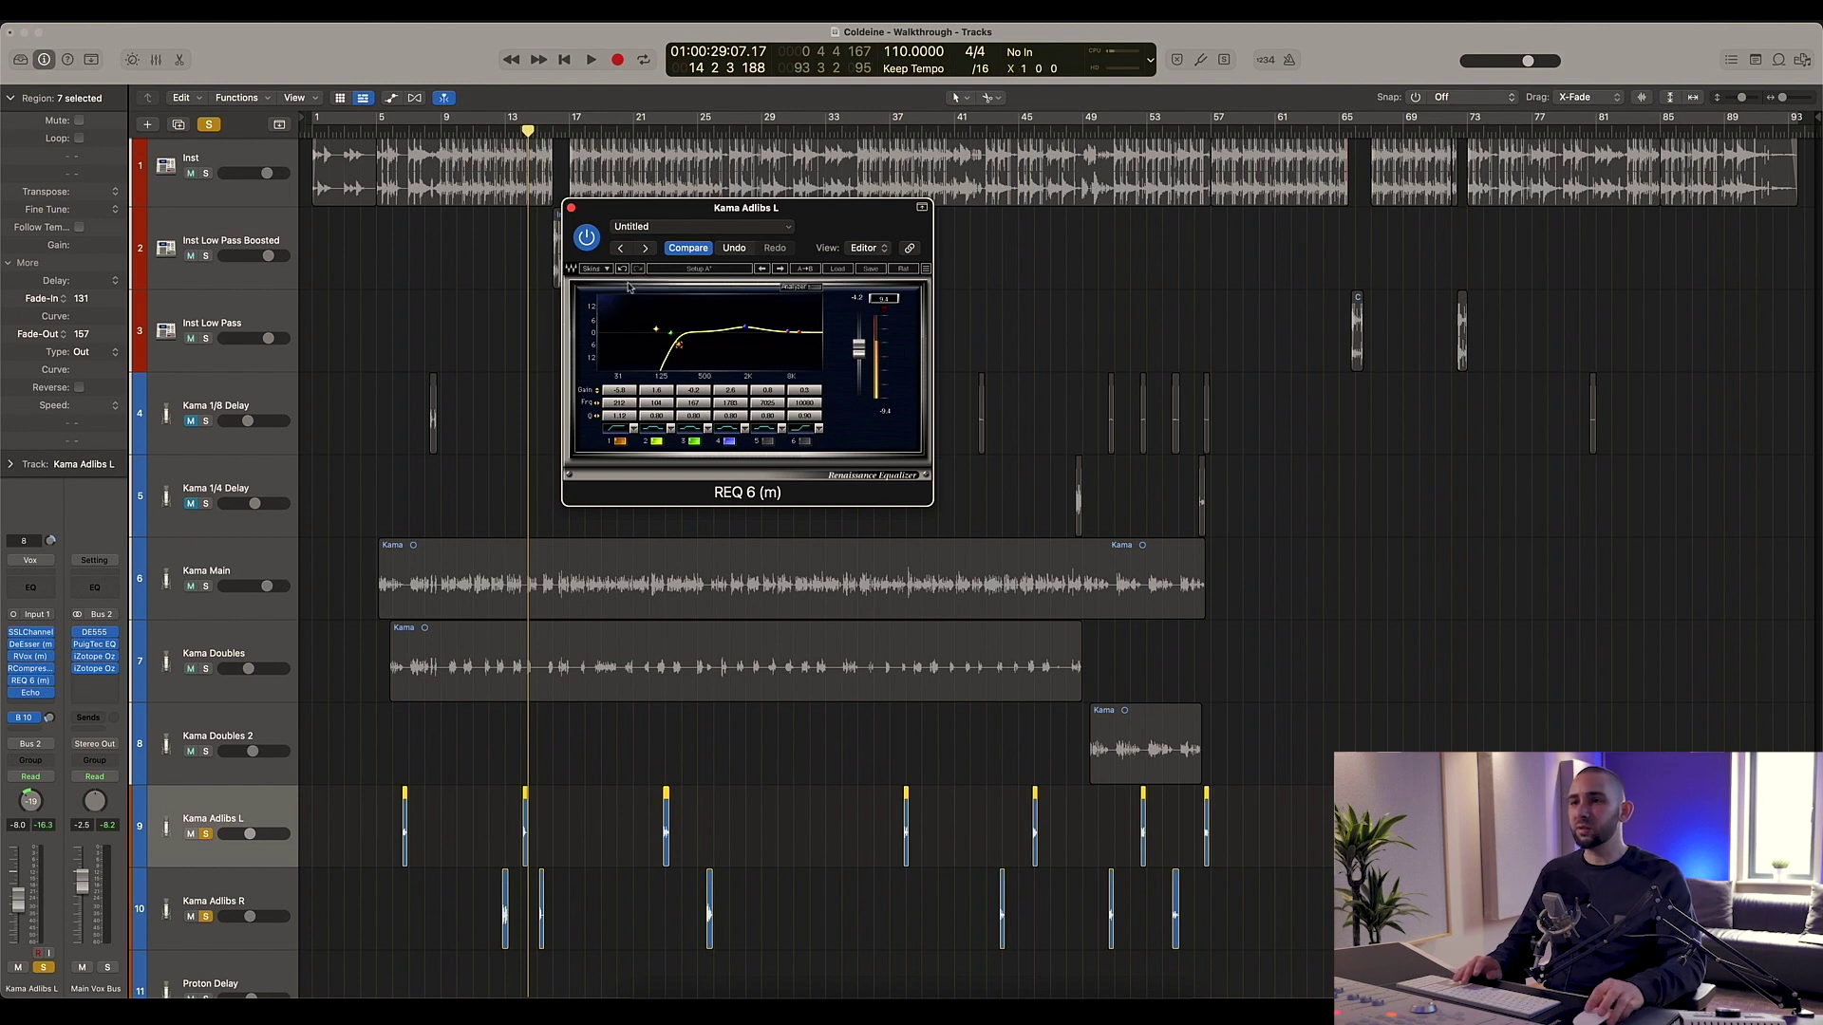
Step: Swap the REQ 6 EQ for the Echo on Kama Adlibs L (1/4, 44% feedback, 14% wet)
{"action": "left_click", "coordinate": [571, 208]}
{"action": "left_click", "coordinate": [28, 691]}
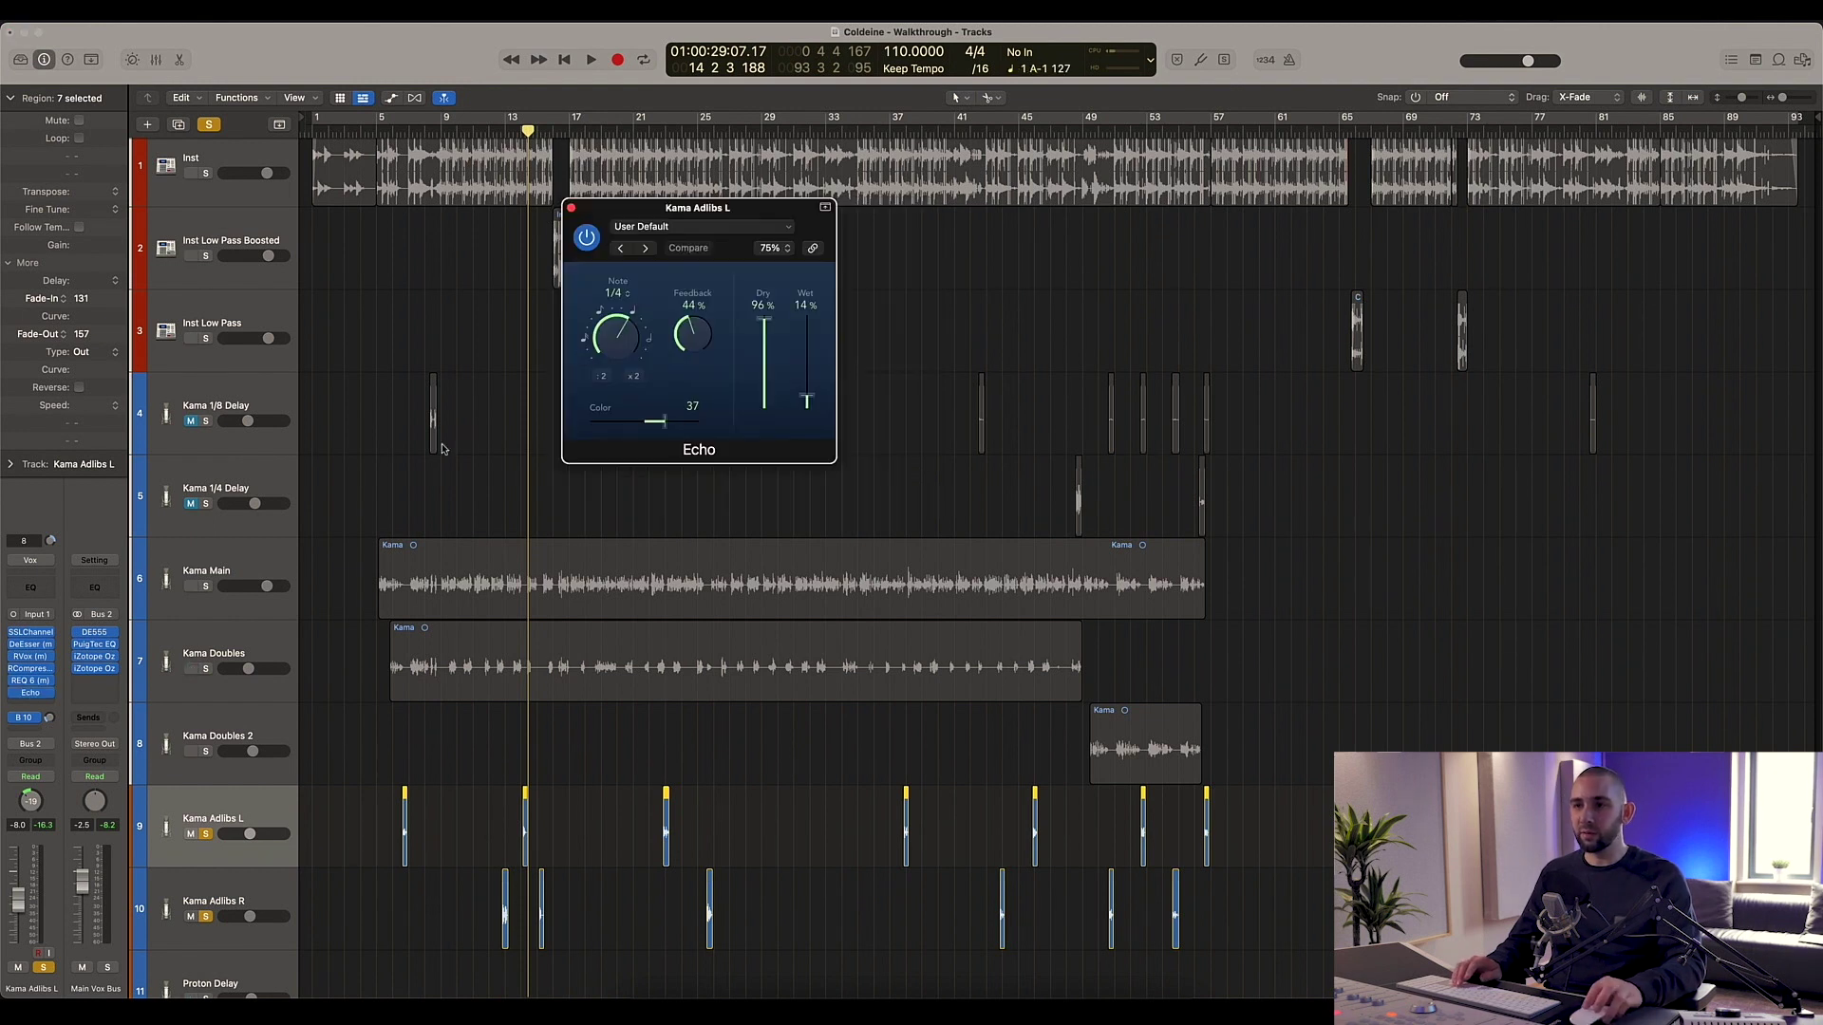